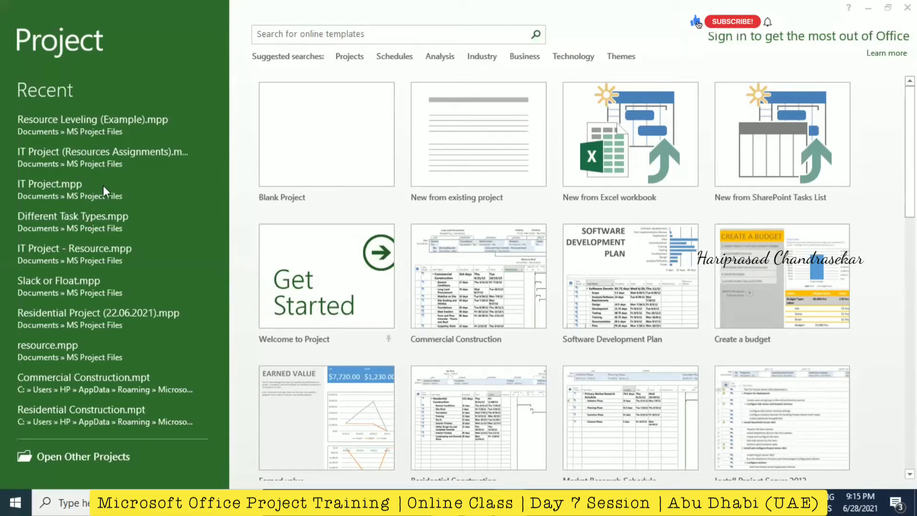
Create a blank project and enter SOP as the first task.
click(308, 132)
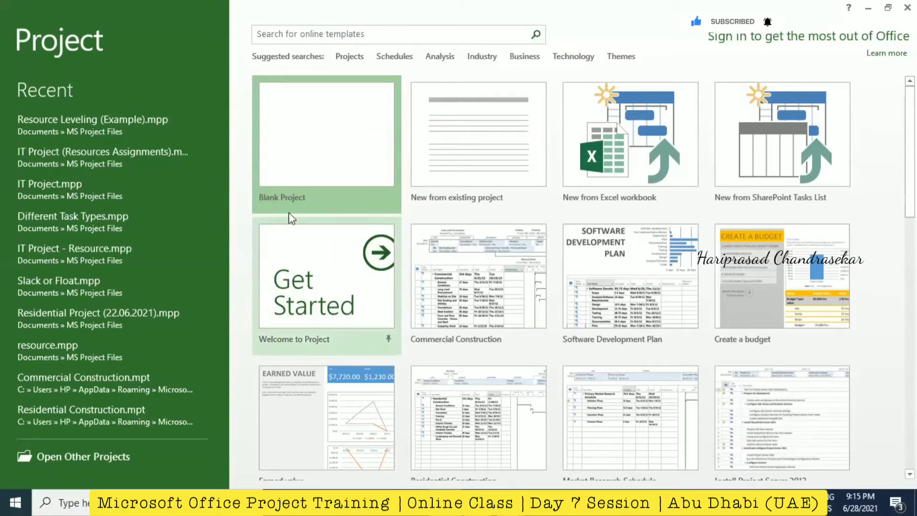
click(293, 141)
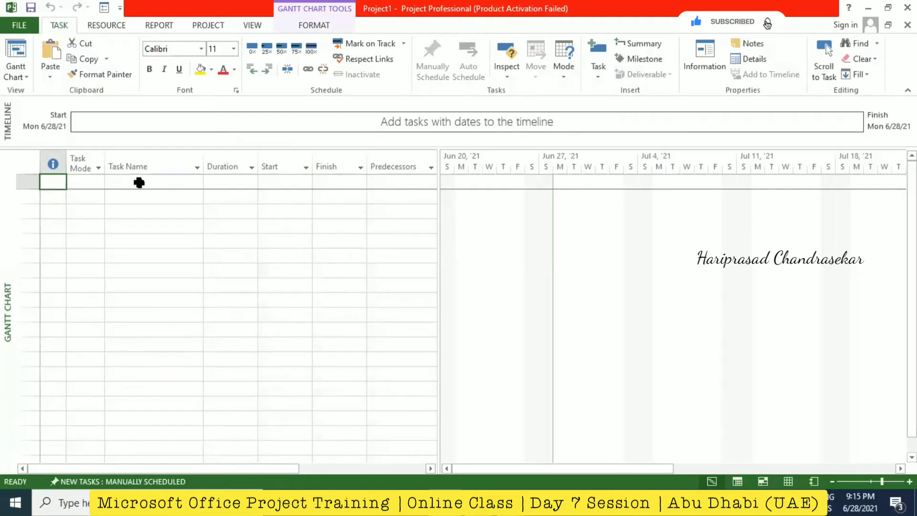
click(137, 180)
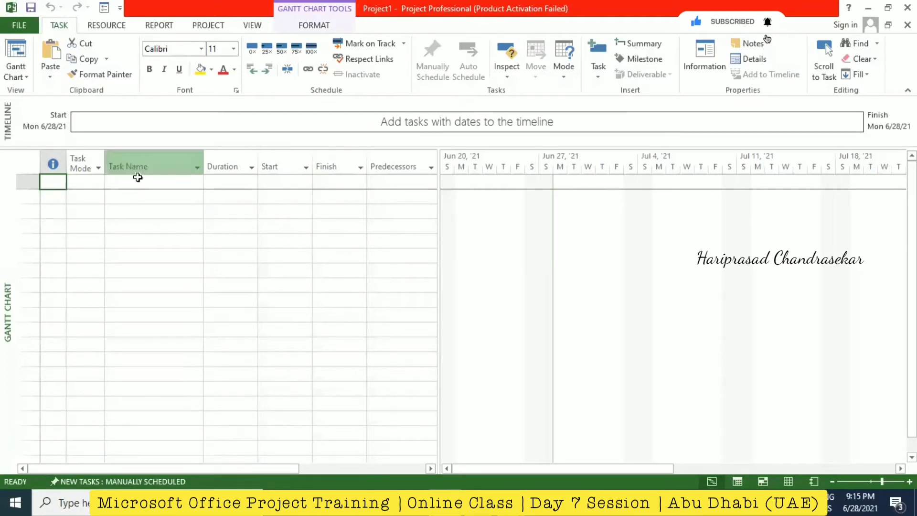
text(SOP)
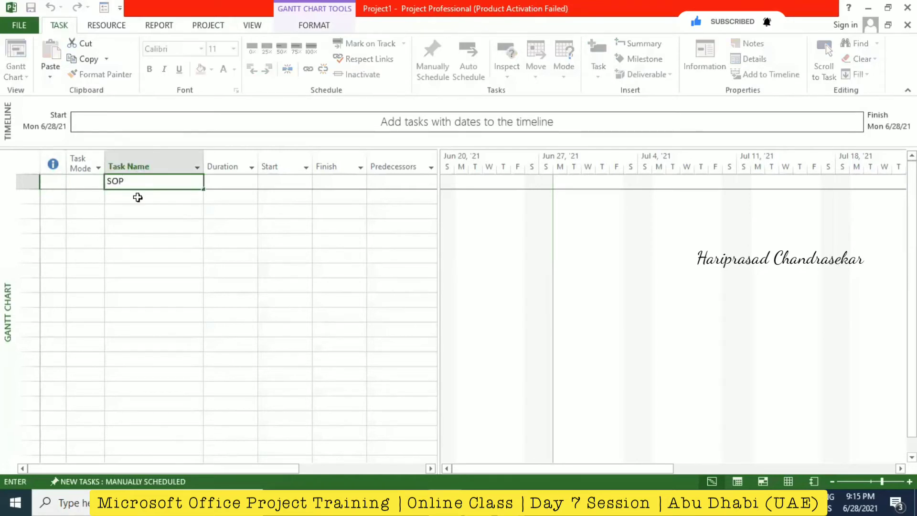
key(Return)
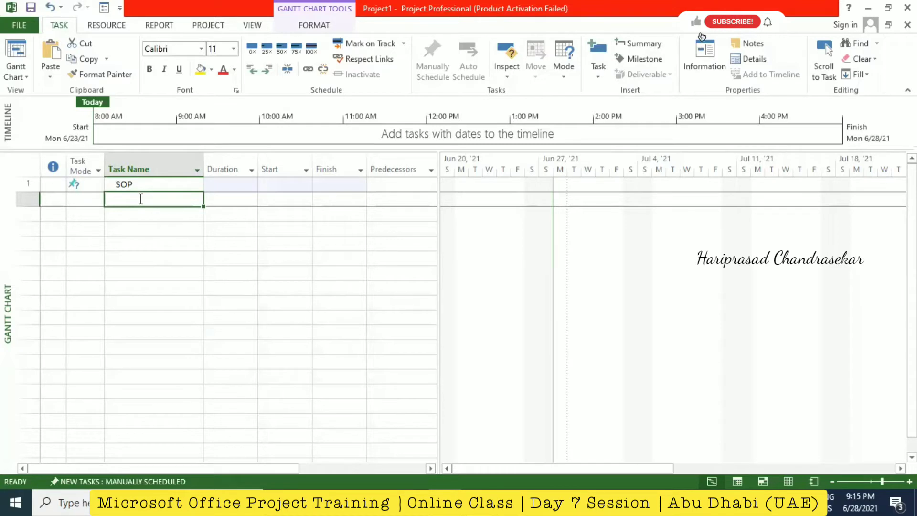
Add the tasks Set 1, A, B and C in the rows below SOP.
text(S)
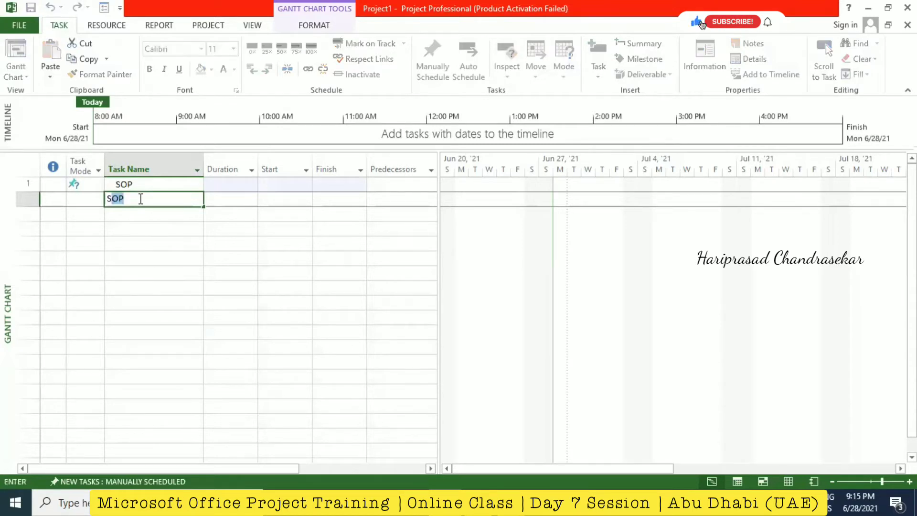
text(et 1)
click(129, 213)
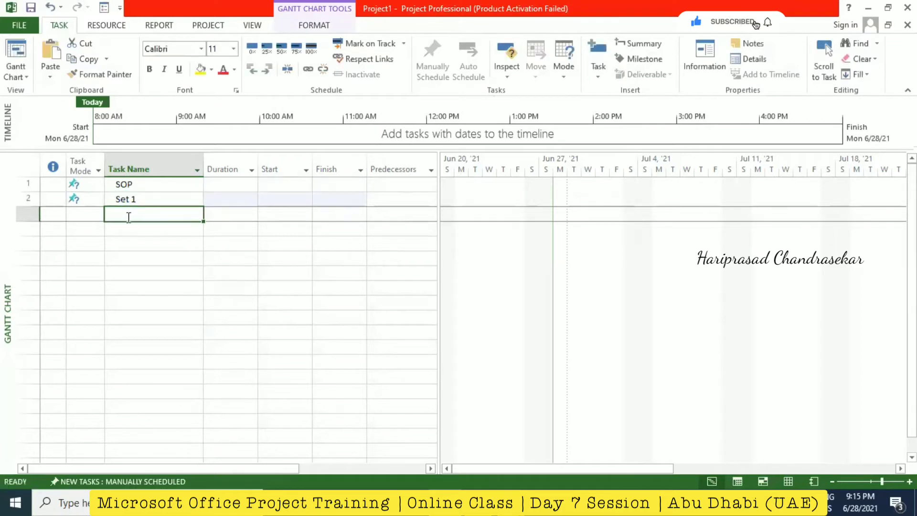
text(A)
click(128, 228)
text(B)
click(129, 239)
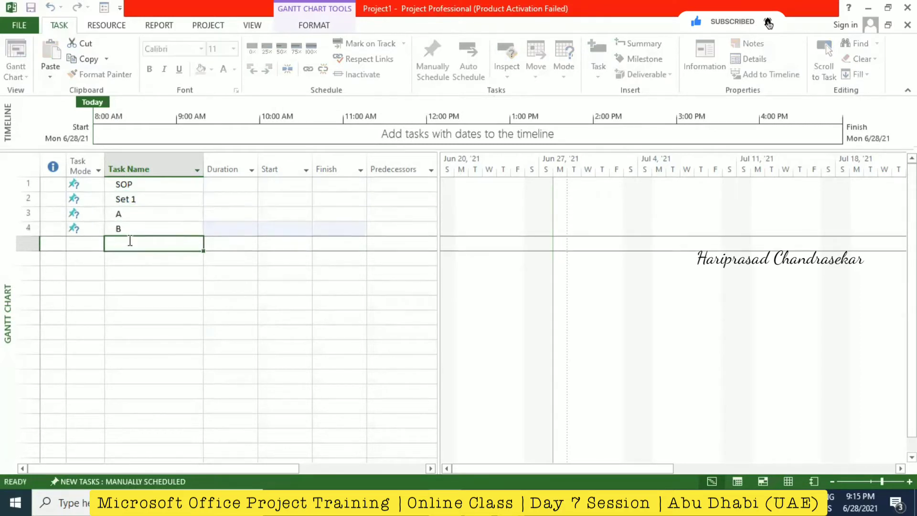
text(C)
Add a task named Set 2 below C and copy tasks A, B and C into the rows beneath it.
click(126, 253)
text(Set)
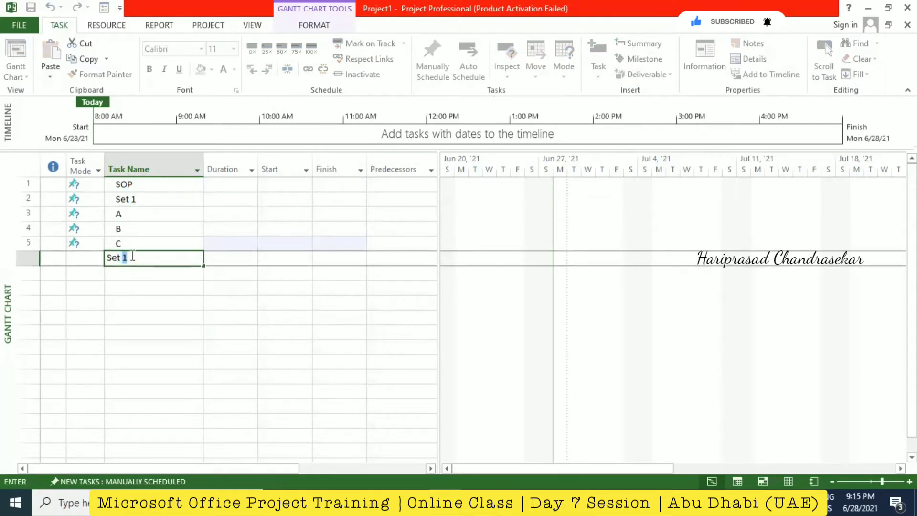
text( 2)
drag(140, 218, 141, 241)
key(ctrl+c)
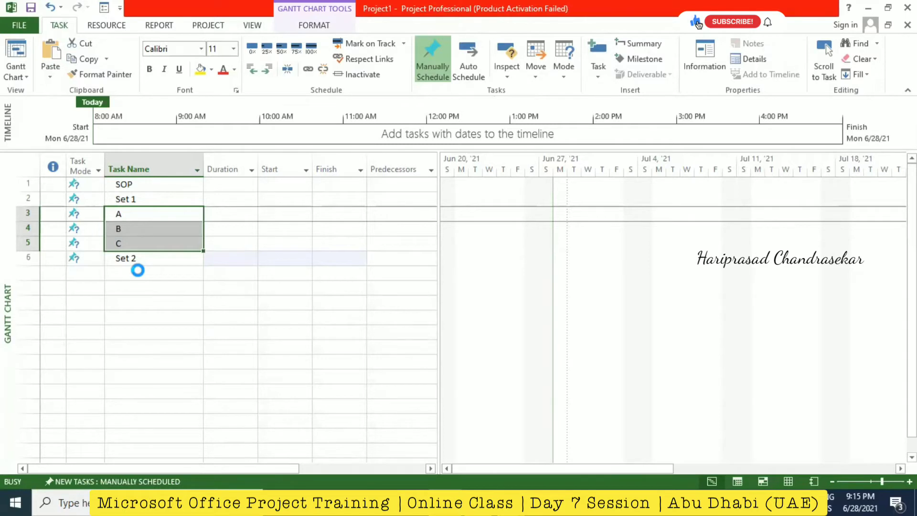
click(139, 271)
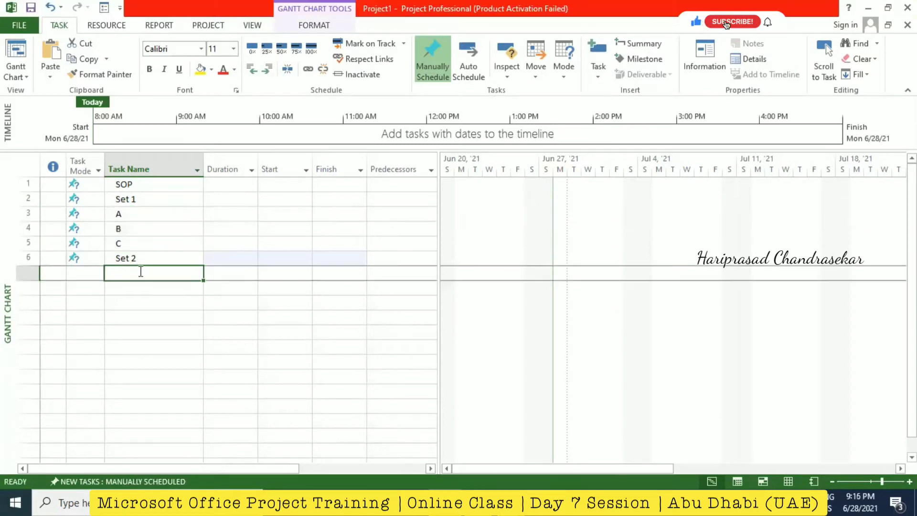
key(ctrl+v)
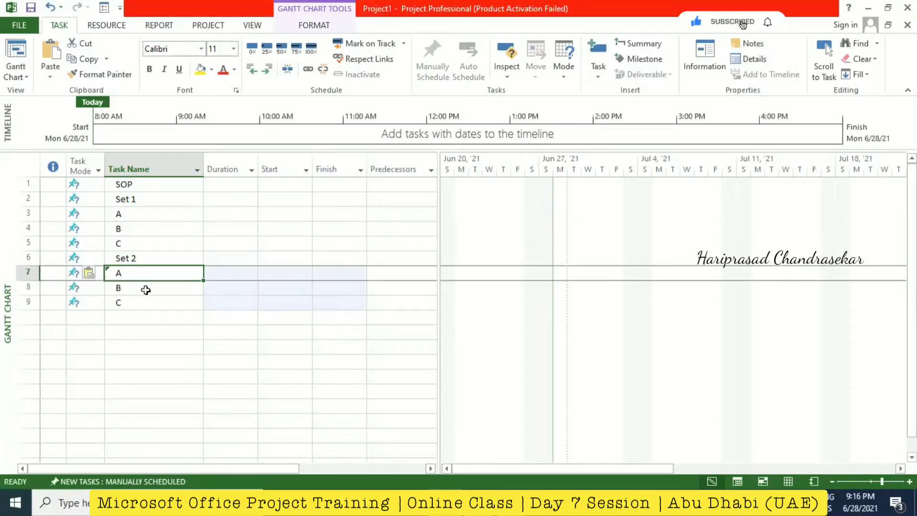
Add a task named Set 3 below the second group and paste the copied A, B and C tasks beneath it.
click(144, 315)
text(Set)
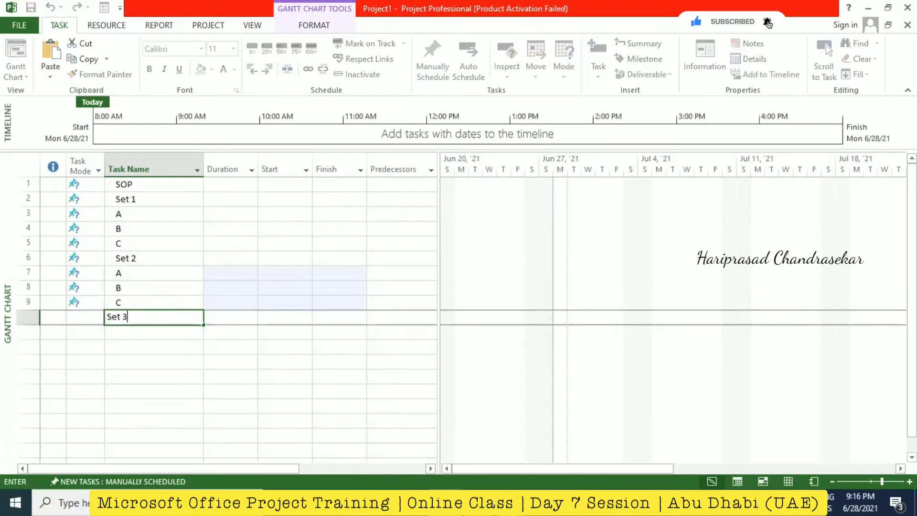
text( 3)
click(125, 332)
key(ctrl+v)
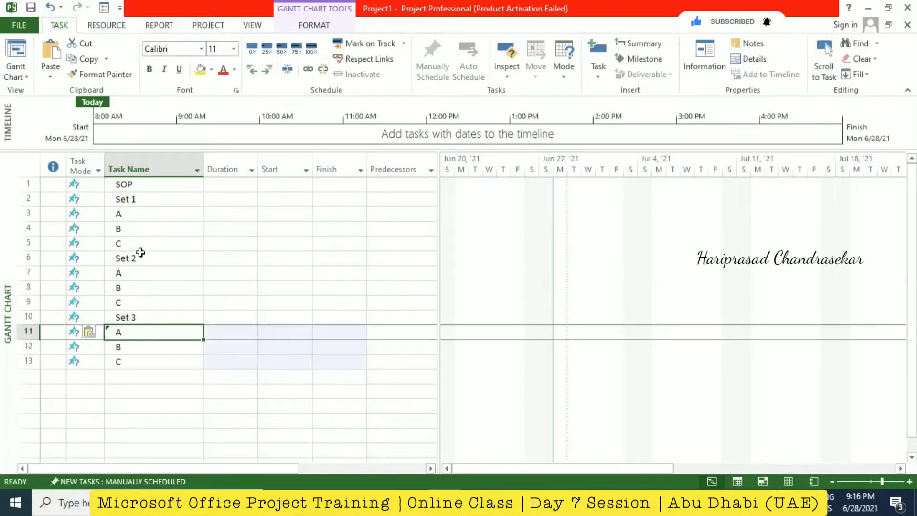
Add a closing task named FOP in the first empty row of the task list.
click(140, 372)
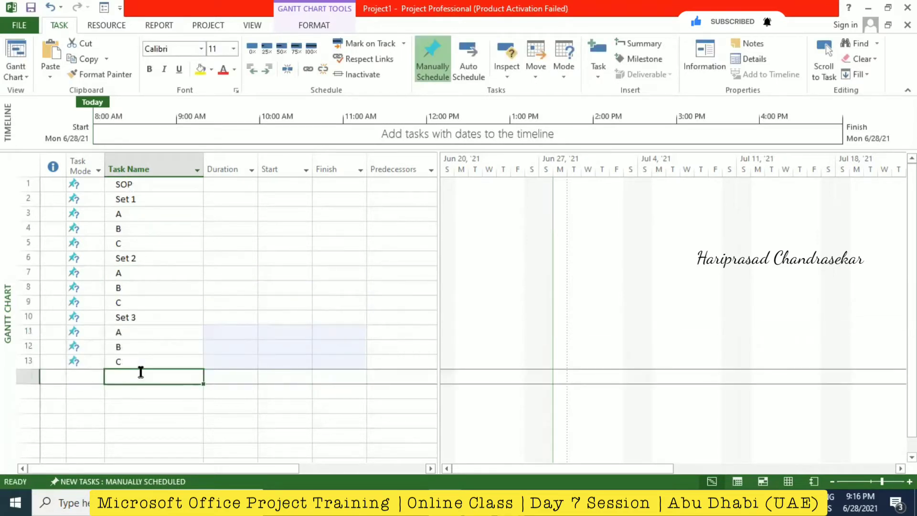
text(FOP)
key(Tab)
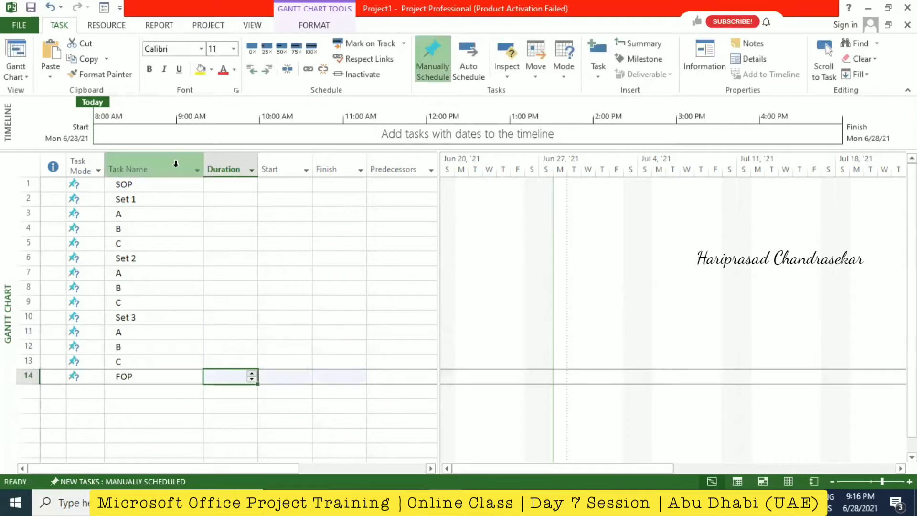
Set the durations of SOP and FOP to 0 days to make them milestones.
click(215, 184)
text(0)
key(Tab)
click(216, 376)
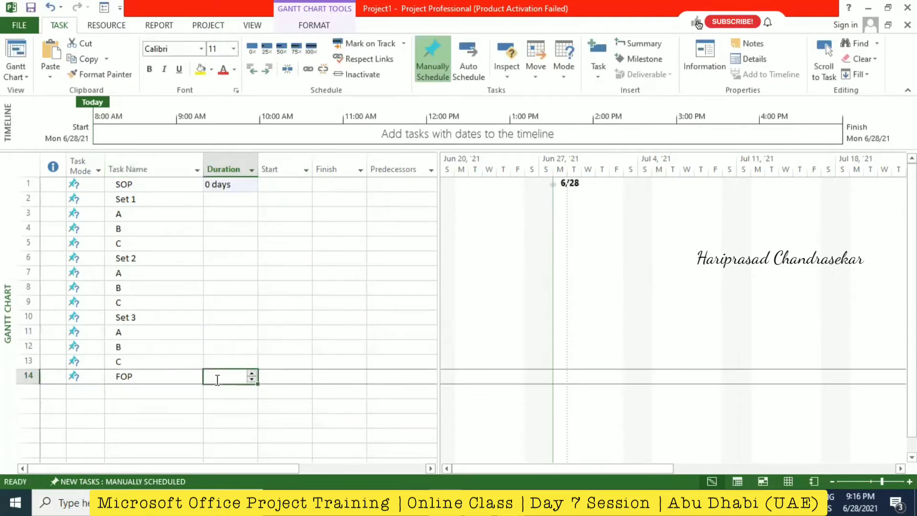
text(0)
key(Tab)
Switch all tasks from SOP through FOP to automatic scheduling.
click(168, 186)
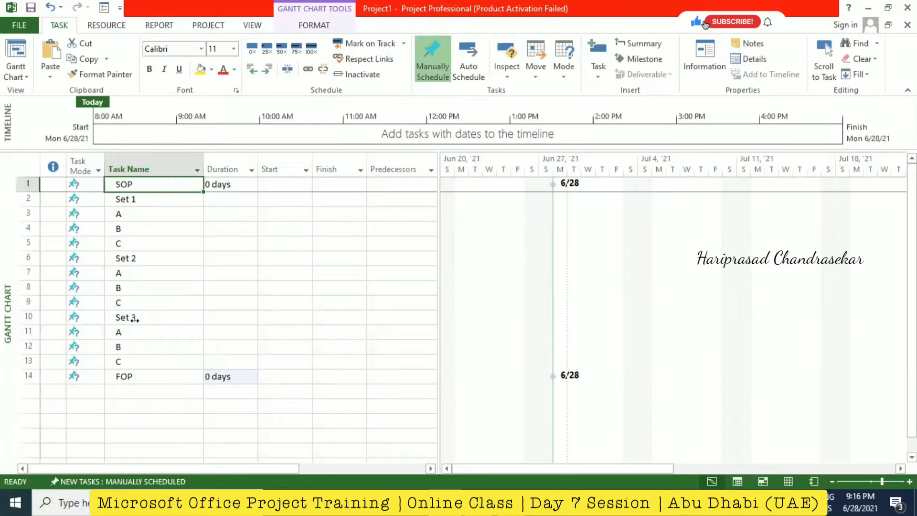
shift+click(133, 375)
click(468, 60)
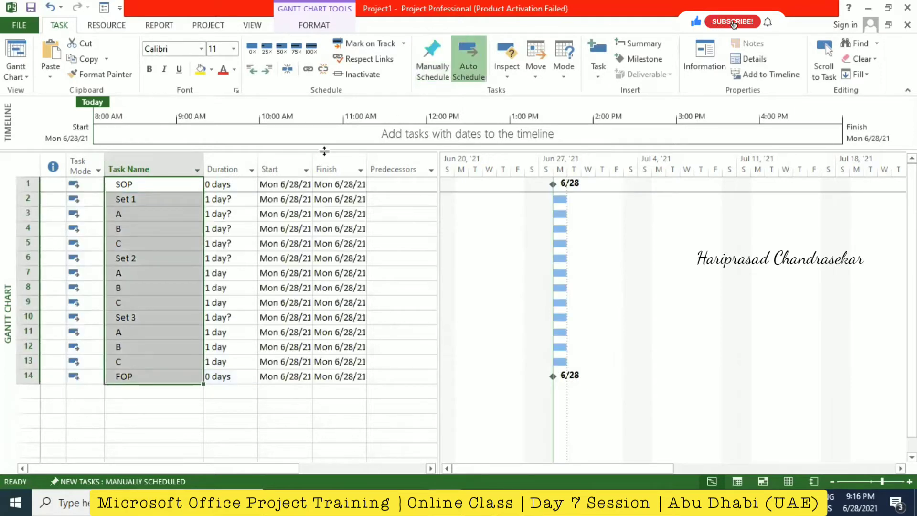
Set the durations of A, B and C under Set 1 to 2, 4 and 3 days.
click(224, 198)
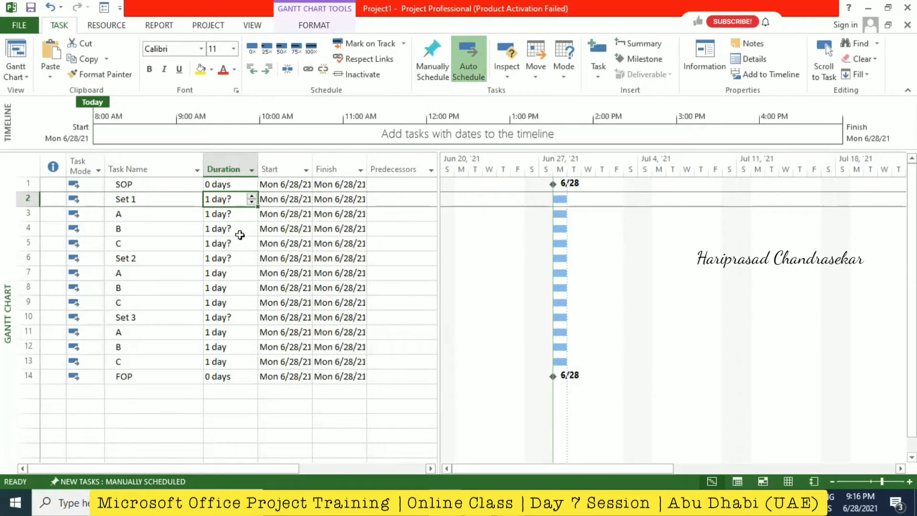
click(235, 220)
text(2)
key(Return)
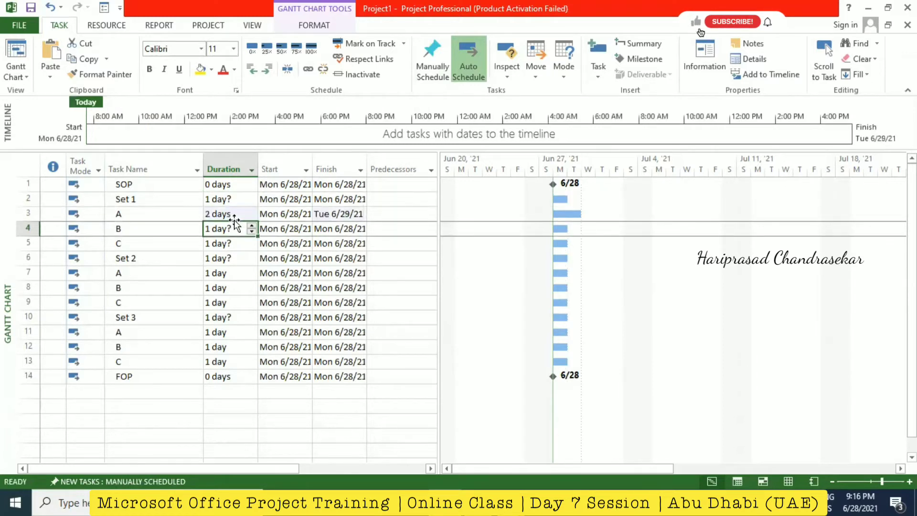
text(4)
key(Return)
text(3)
key(Return)
key(Return)
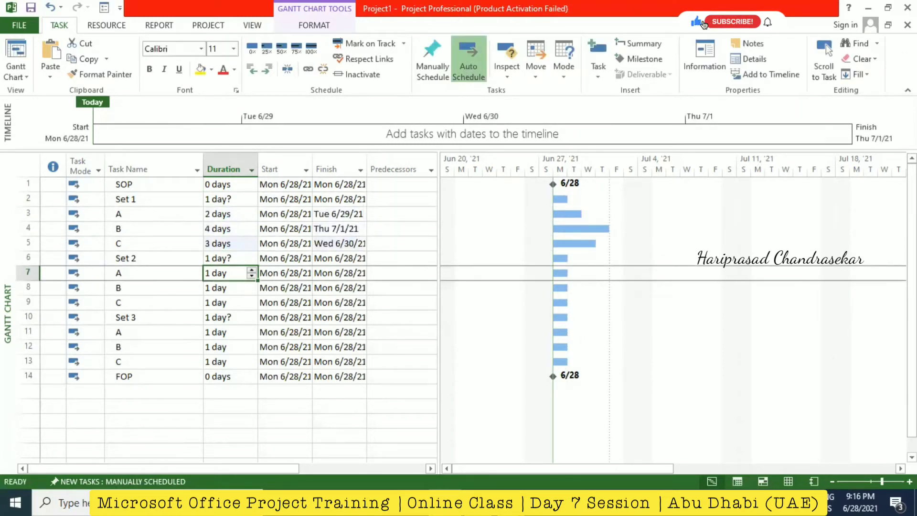
Set the durations of A, B and C under Set 2 to 3, 6 and 8 days.
text(3)
key(Return)
text(6)
key(Return)
text(8)
key(Return)
key(Return)
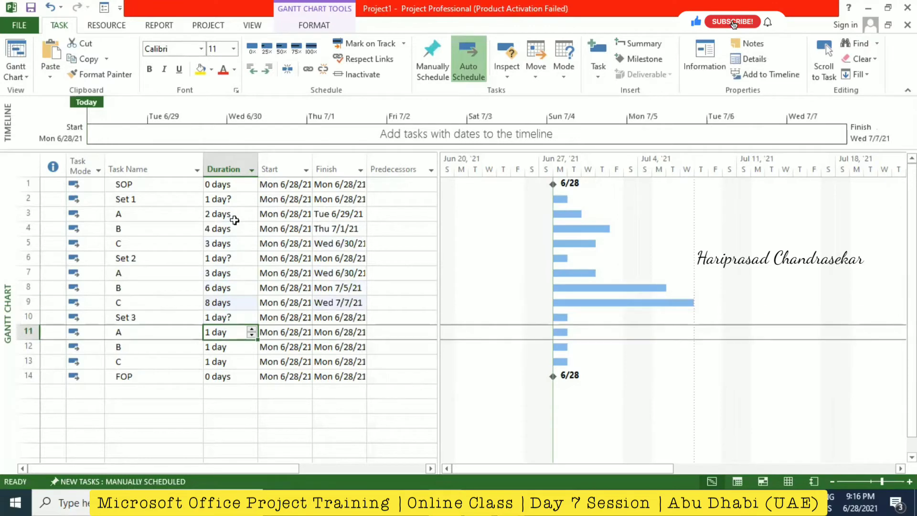
Set the durations of A, B and C under Set 3 to 3, 7 and 6 days.
text(3)
key(Return)
text(7)
key(Return)
text(6)
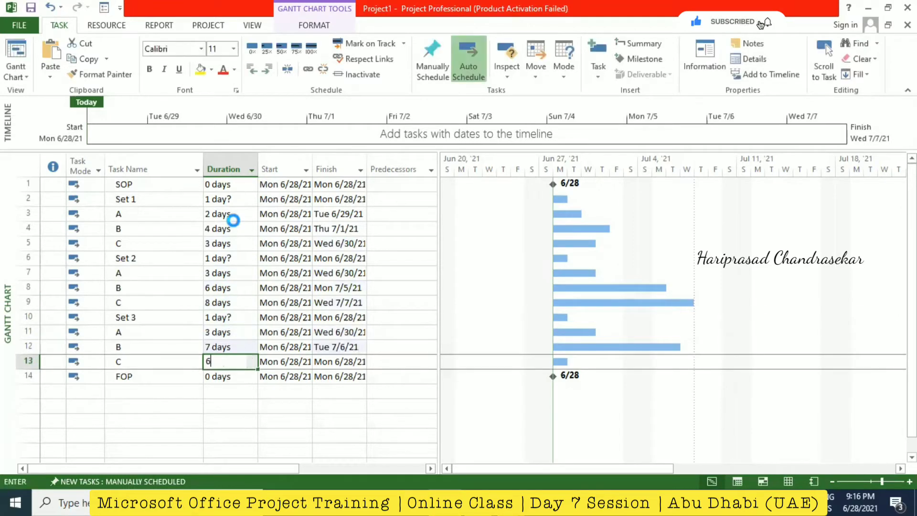
key(Return)
key(Tab)
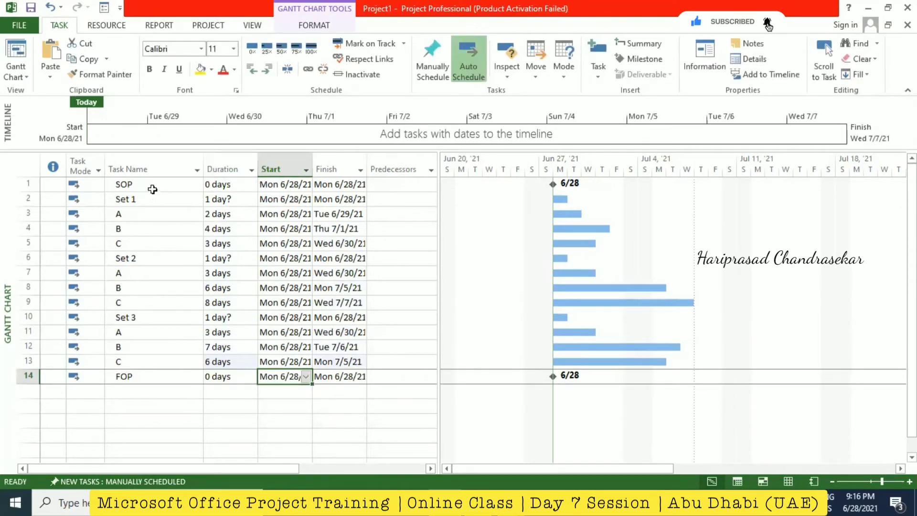
Link all tasks from SOP through FOP in sequence.
click(152, 187)
shift+click(137, 379)
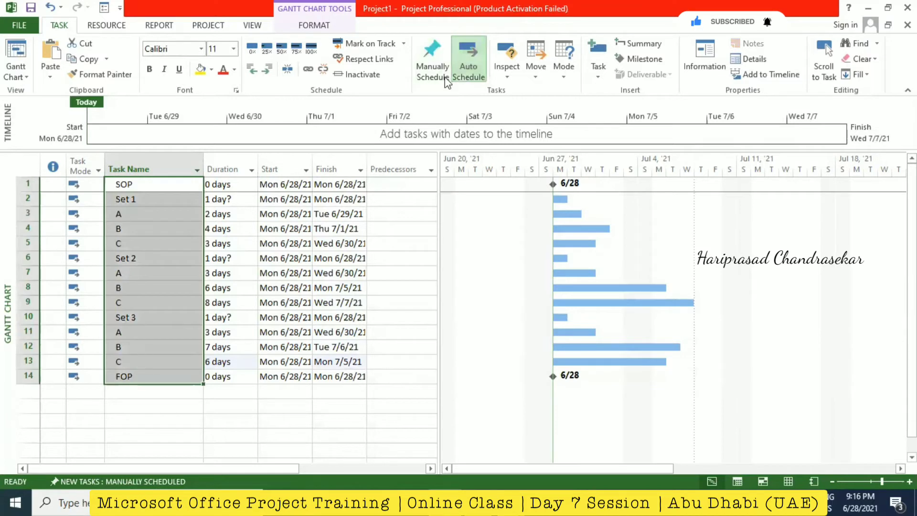
click(307, 72)
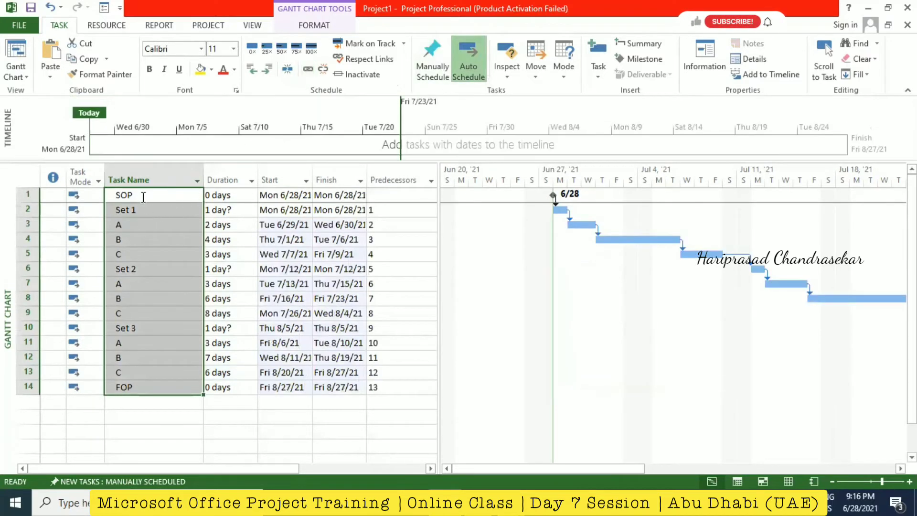
Insert a summary task above SOP and name it Project A.
click(143, 197)
click(641, 44)
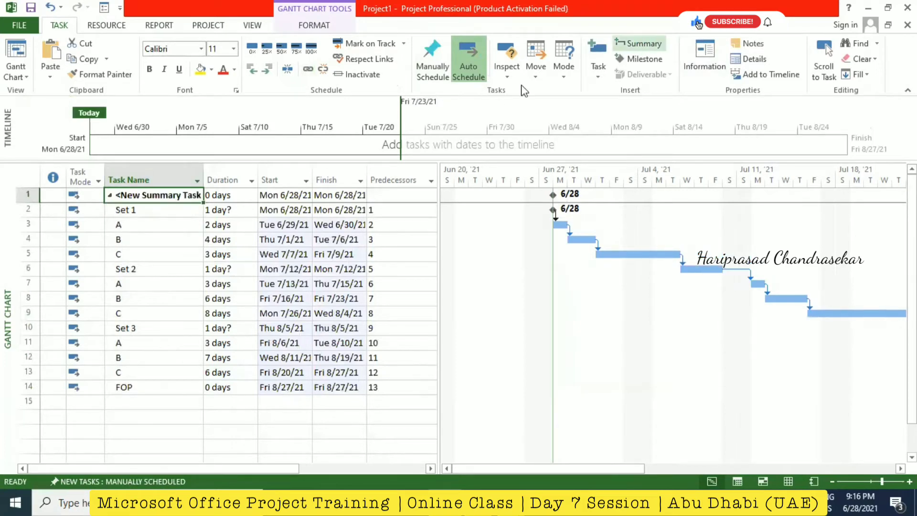
text(Pro)
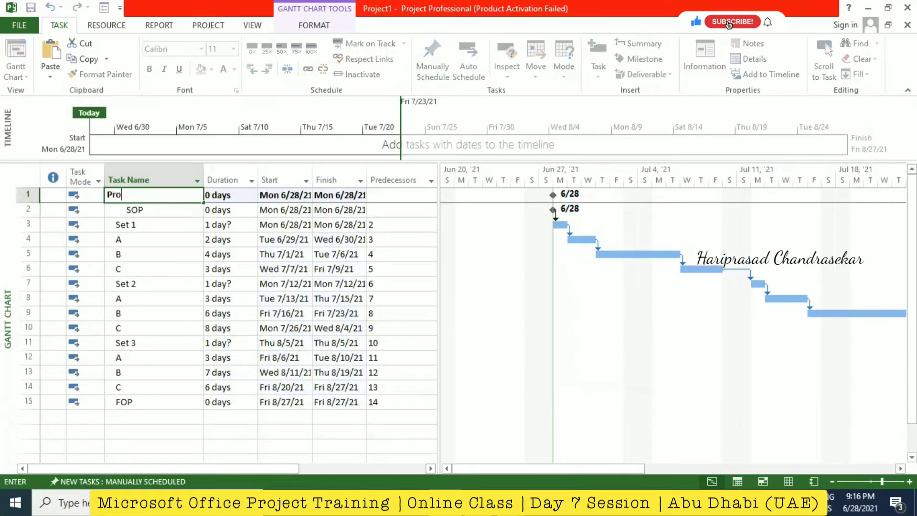
text(ject A)
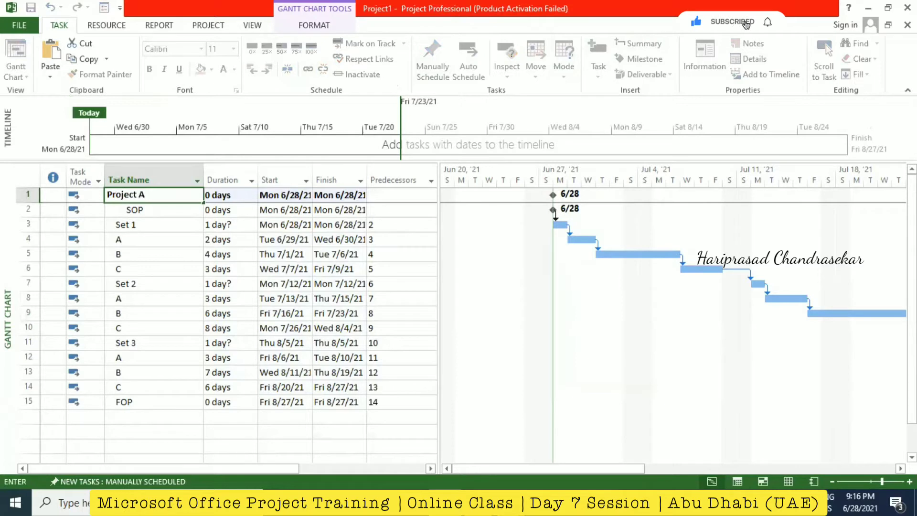
key(Tab)
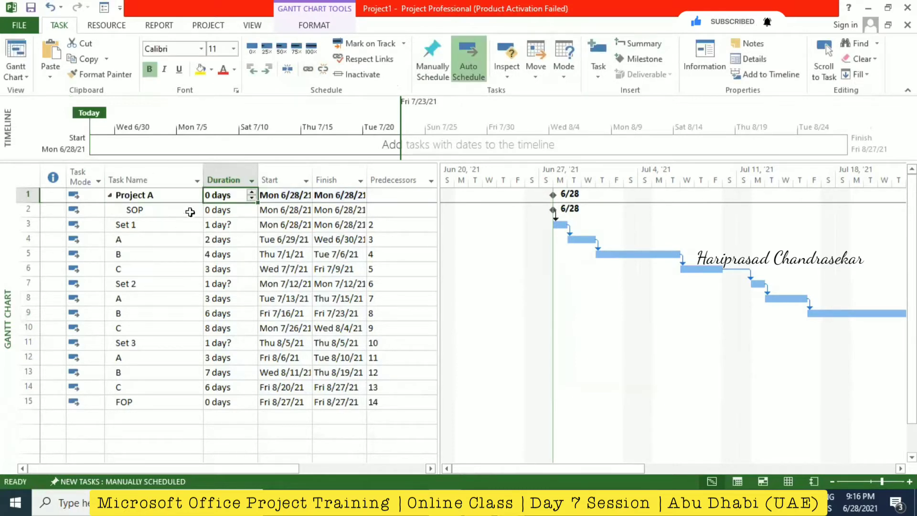
Indent the tasks from Set 1 through FOP one level so they become subtasks of Project A.
click(164, 212)
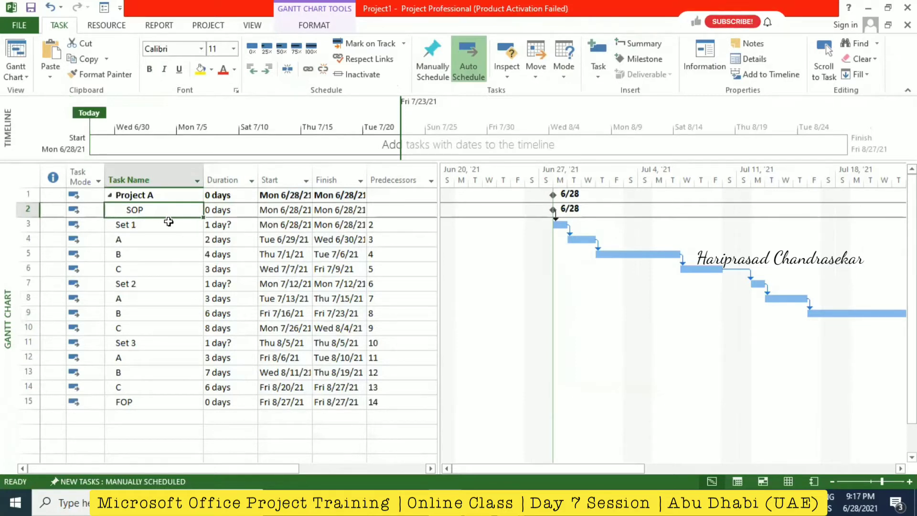
shift+click(156, 400)
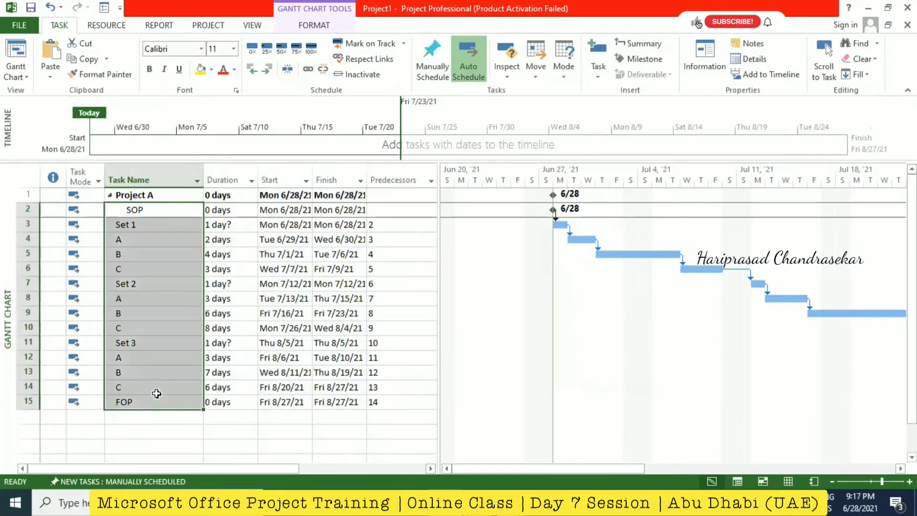
click(145, 224)
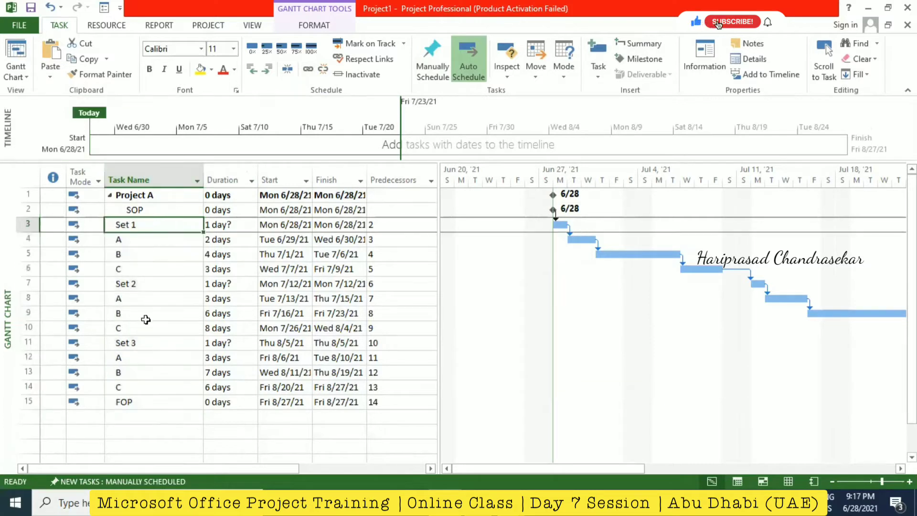
shift+click(146, 399)
click(267, 69)
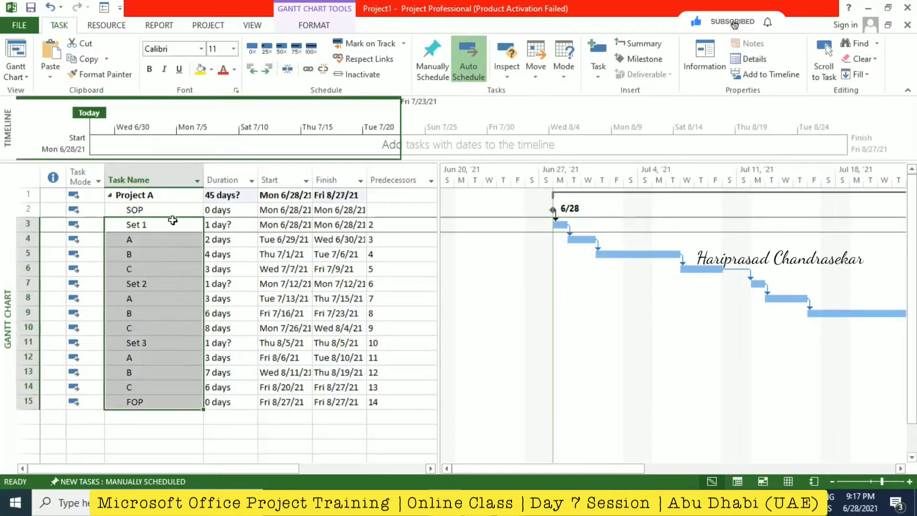
Indent tasks A, B and C under Set 1 one level so they become its subtasks.
click(144, 223)
click(142, 238)
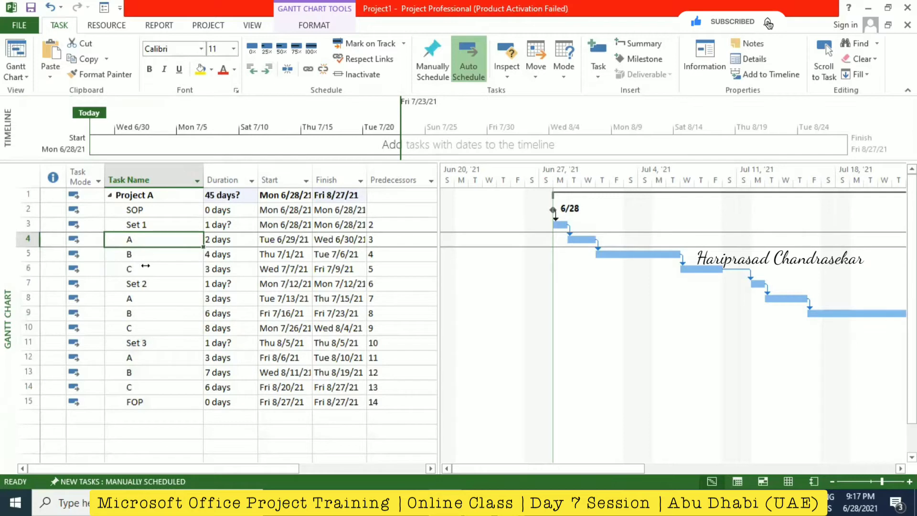
shift+click(145, 268)
click(267, 69)
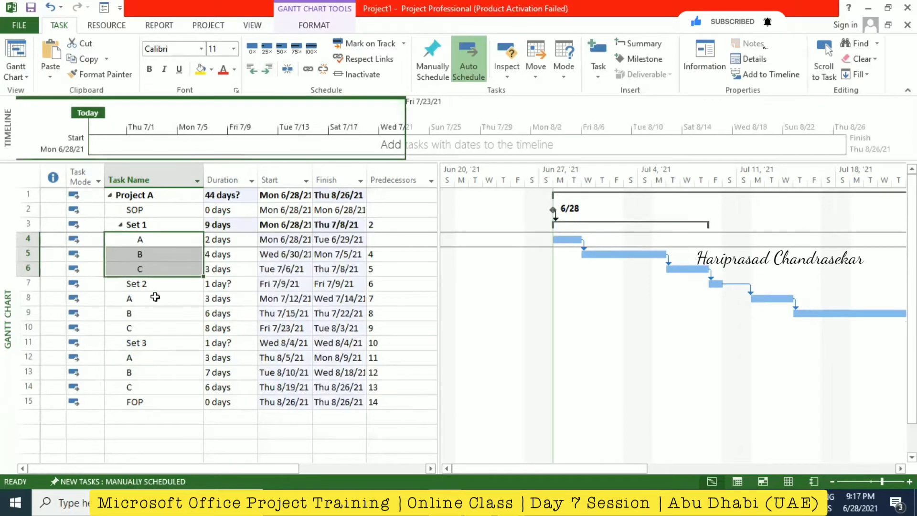
Indent tasks A, B and C under Set 2 so they become its subtasks.
click(144, 300)
shift+click(143, 327)
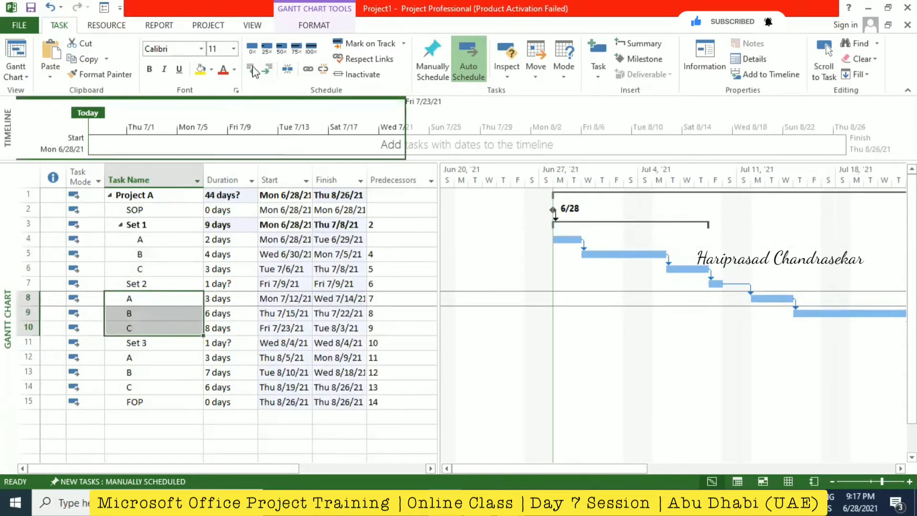
click(267, 69)
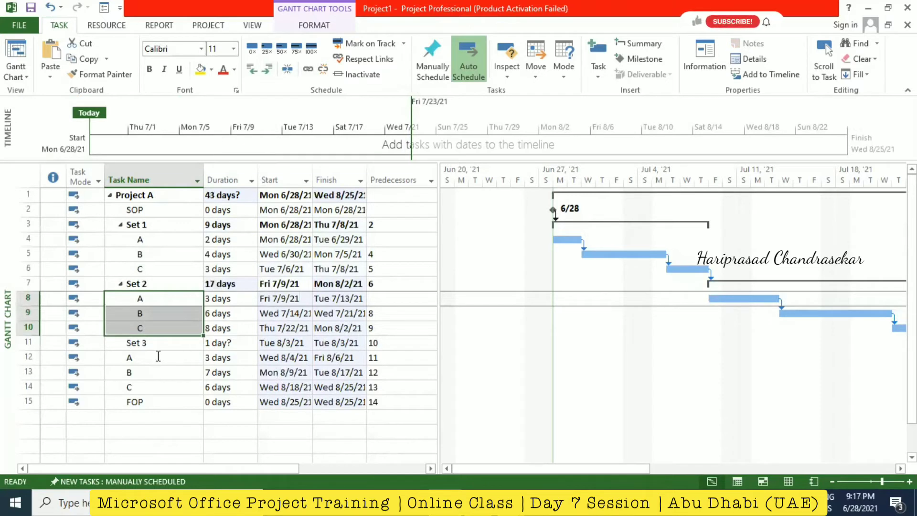
Indent the tasks from A through FOP below Set 3 by one level.
click(143, 357)
shift+click(143, 402)
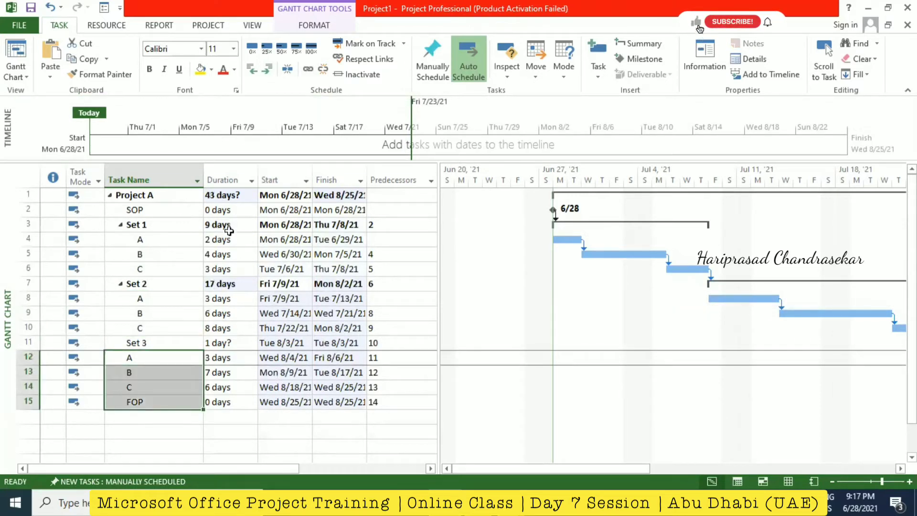
click(269, 70)
Outdent FOP one level so it sits at the same outline level as SOP.
click(152, 401)
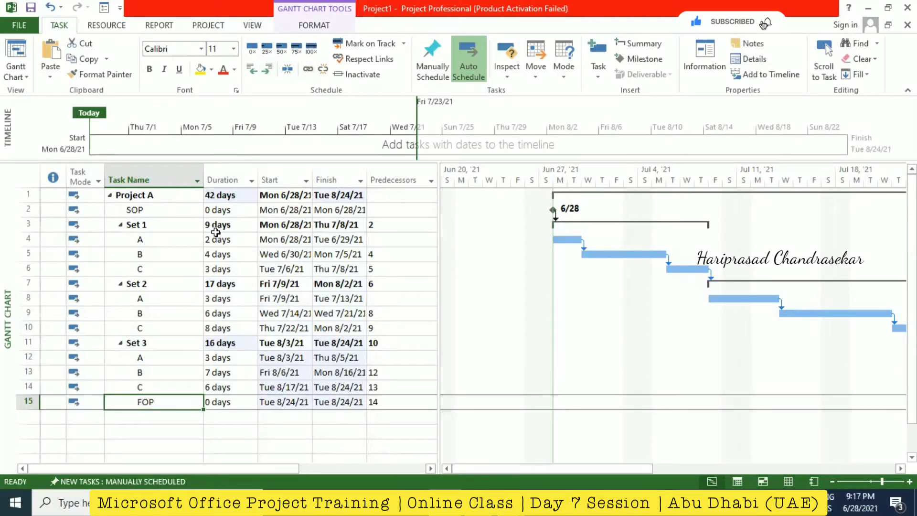
click(170, 209)
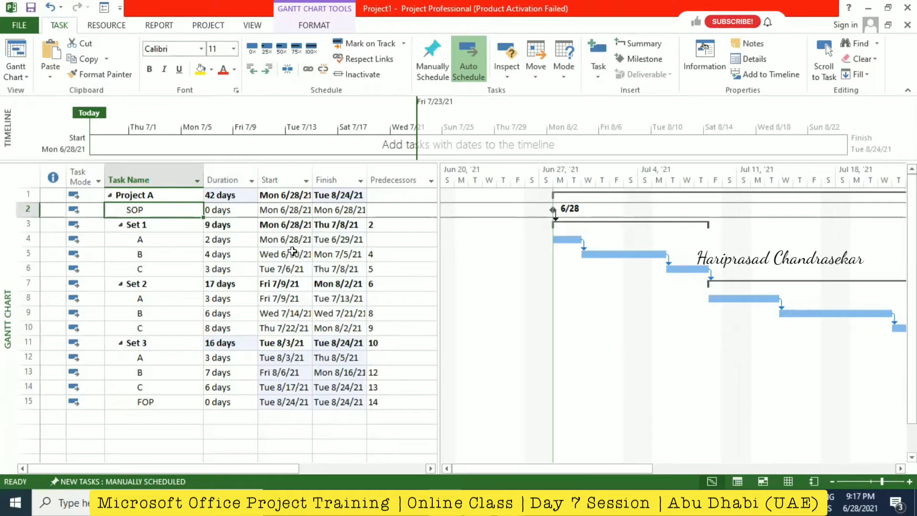
click(145, 403)
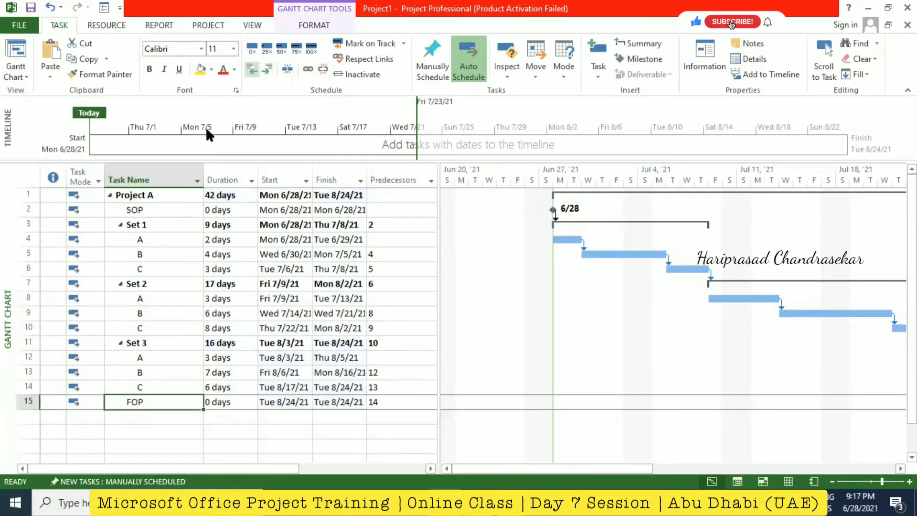
click(177, 196)
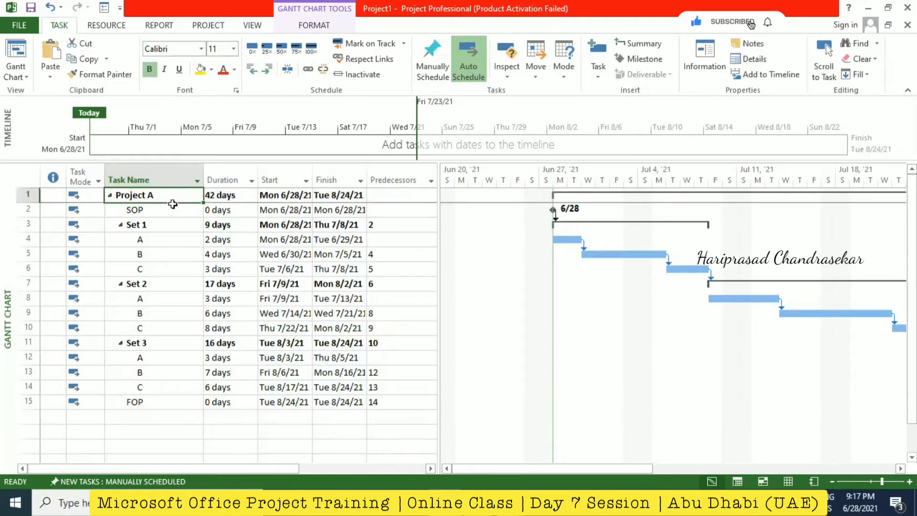
click(153, 210)
key(Down)
key(Down)
key(Down)
key(Down)
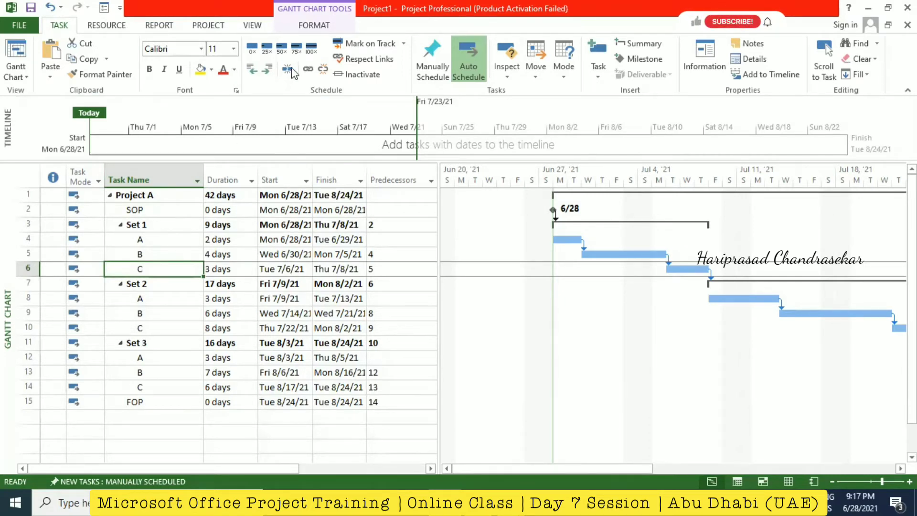
click(146, 195)
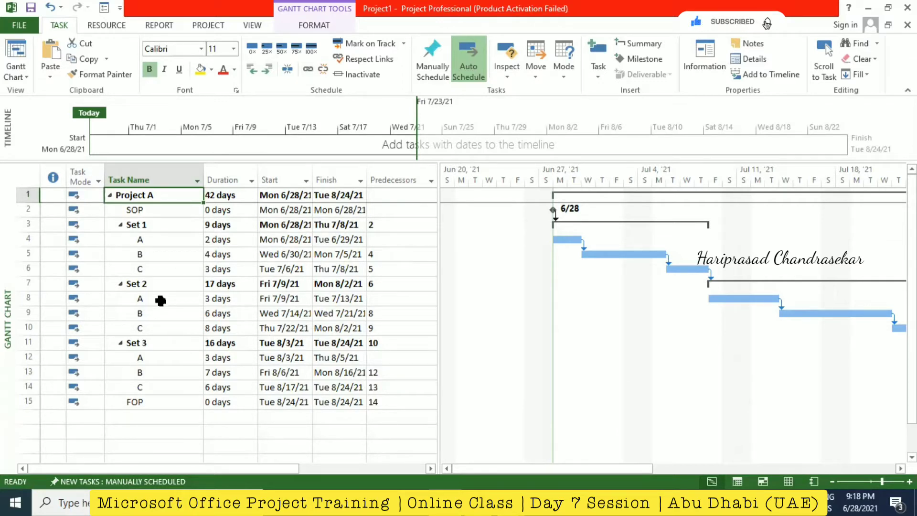
Highlight the critical tasks on the Gantt chart bars.
click(327, 23)
click(256, 43)
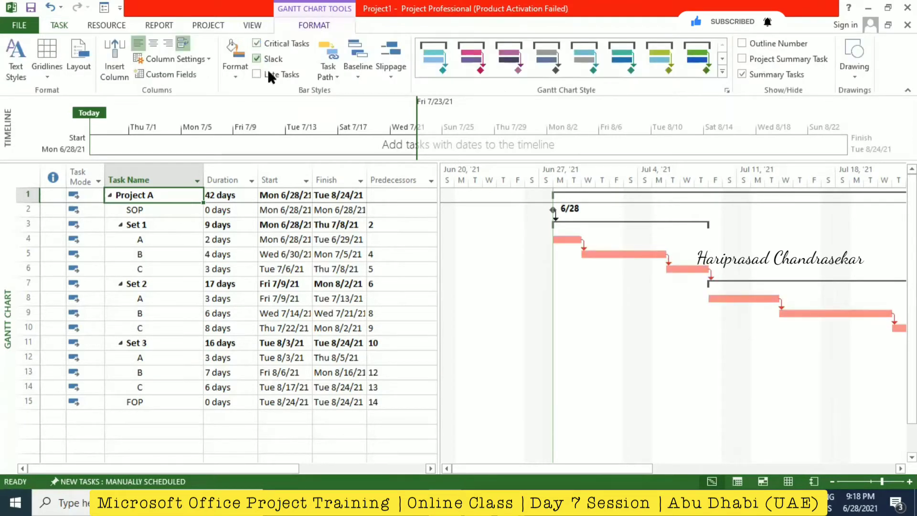
click(270, 58)
click(271, 76)
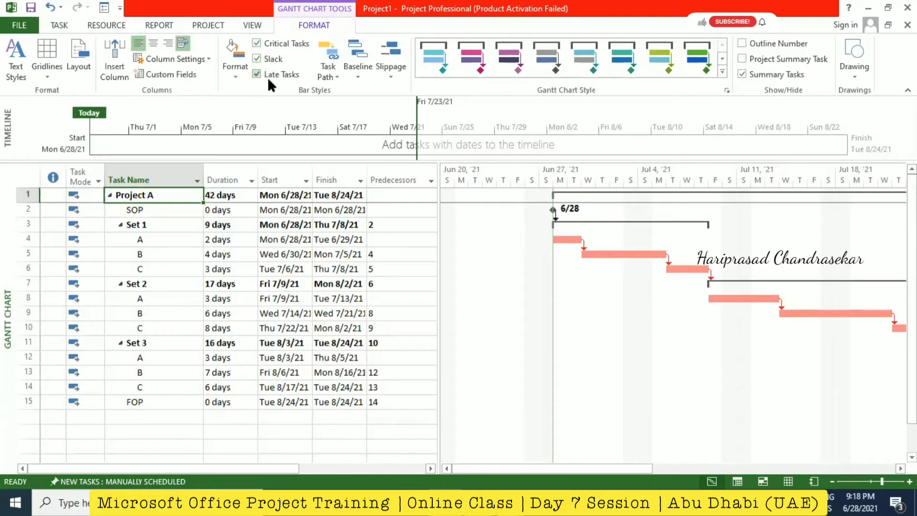
click(271, 75)
click(271, 59)
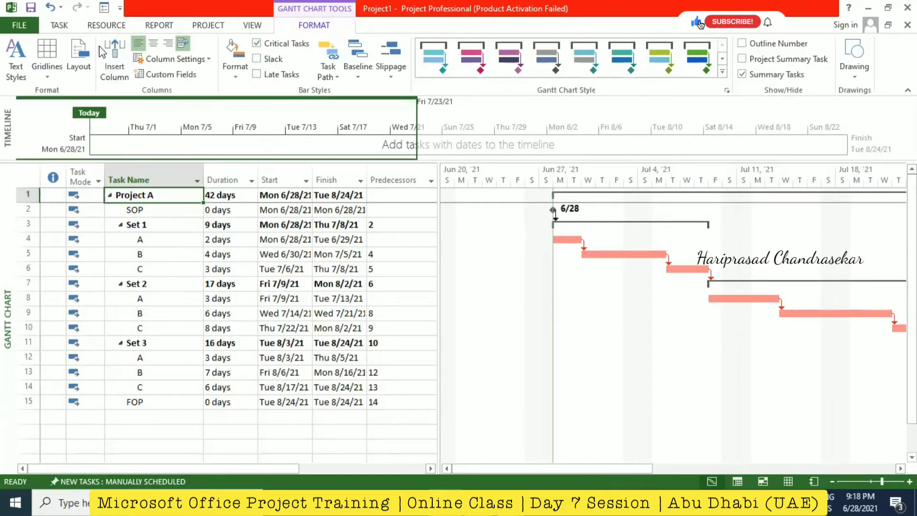
Adjust the Gantt chart timescale to examine all the bars from SOP to FOP in one view.
click(60, 26)
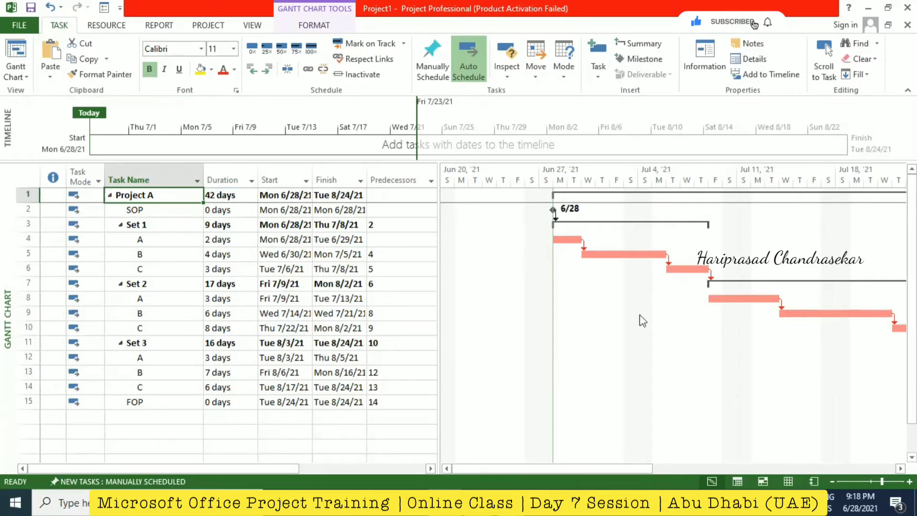
scroll(649, 346, down, 1)
scroll(649, 349, up, 1)
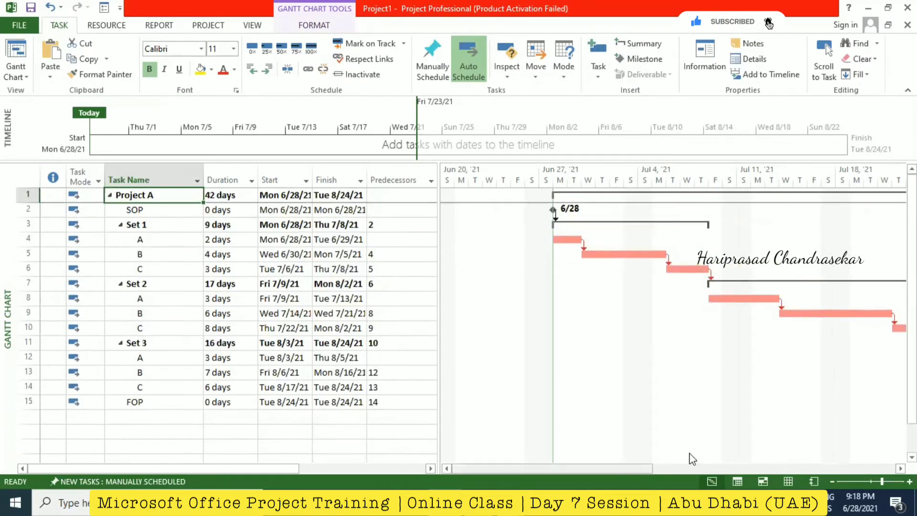
mouse_move(600, 467)
mouse_down()
mouse_move(653, 451)
mouse_move(597, 462)
mouse_up()
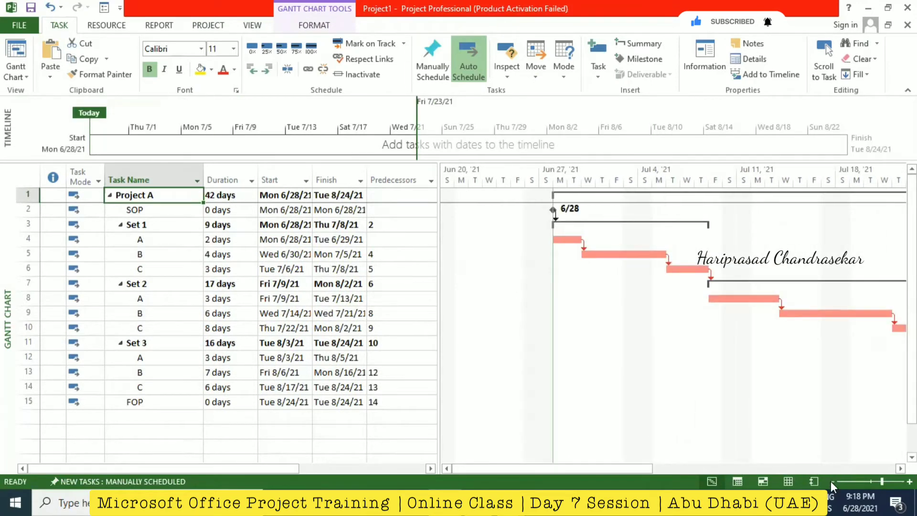
click(831, 482)
click(686, 467)
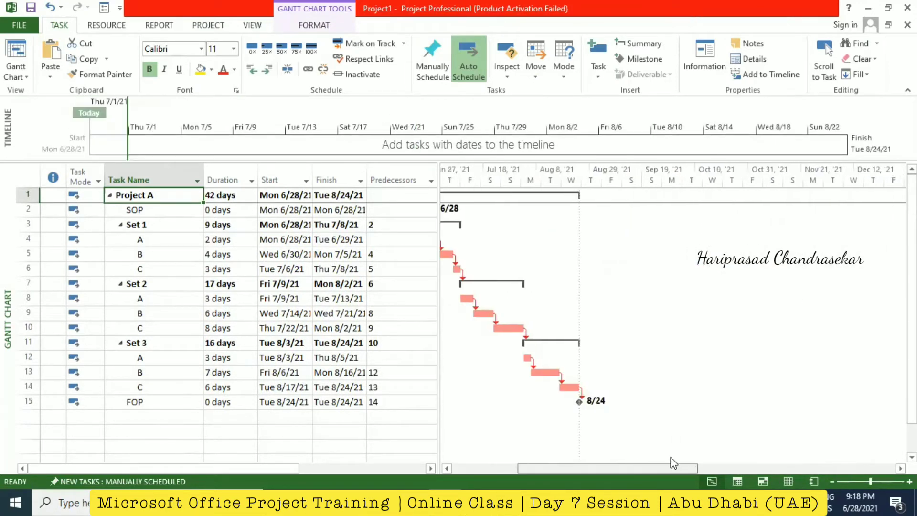
click(910, 482)
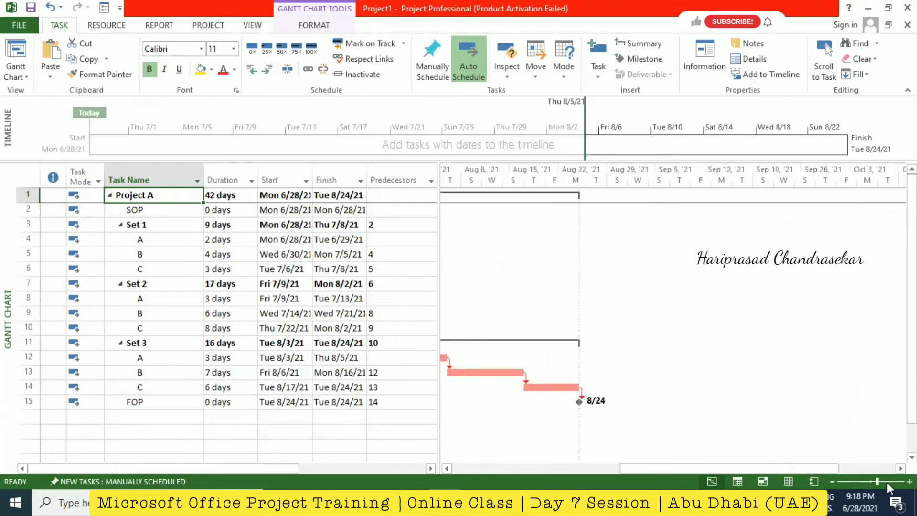
mouse_move(715, 468)
mouse_down()
mouse_move(552, 449)
mouse_move(595, 451)
mouse_up()
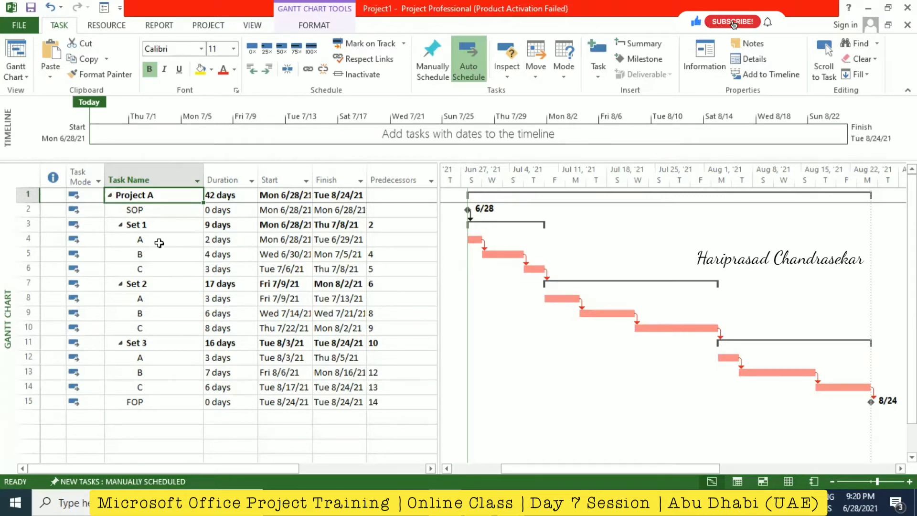
Set the predecessor of task B in Set 1 to 4SS for a start-to-start link.
click(393, 254)
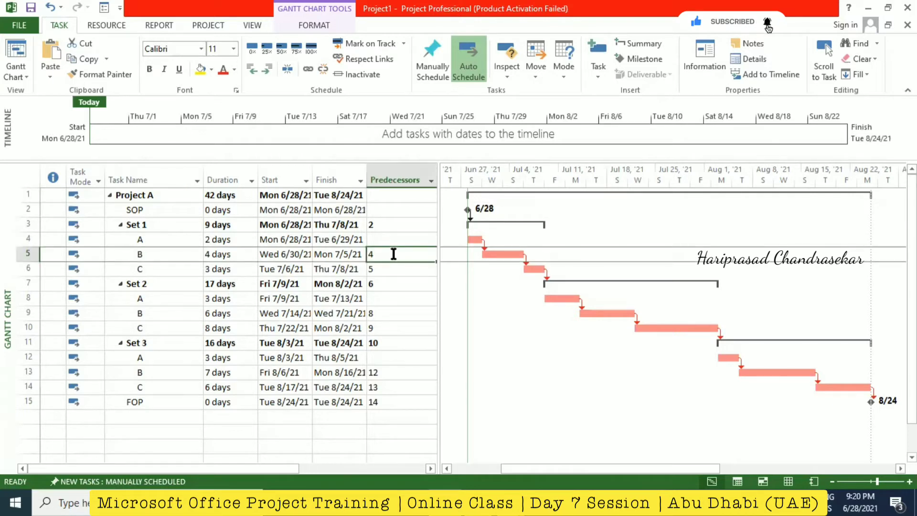
text(4ss)
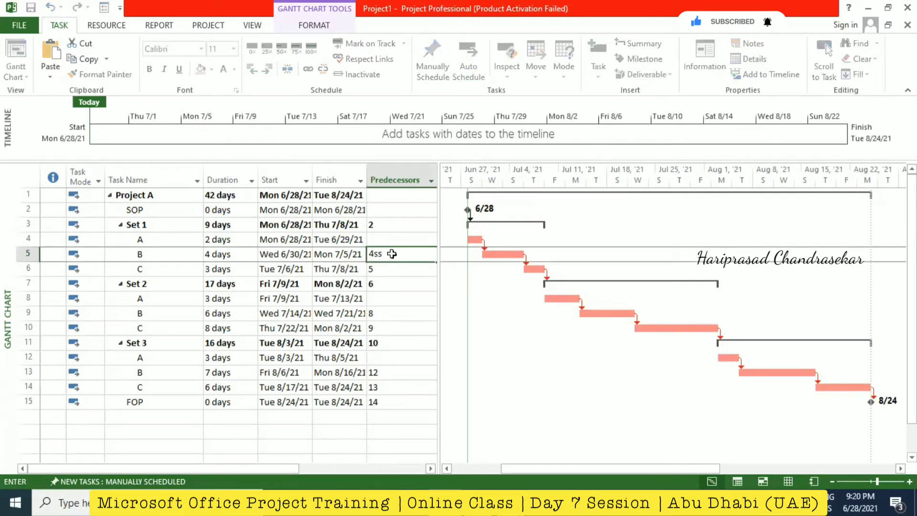
key(Return)
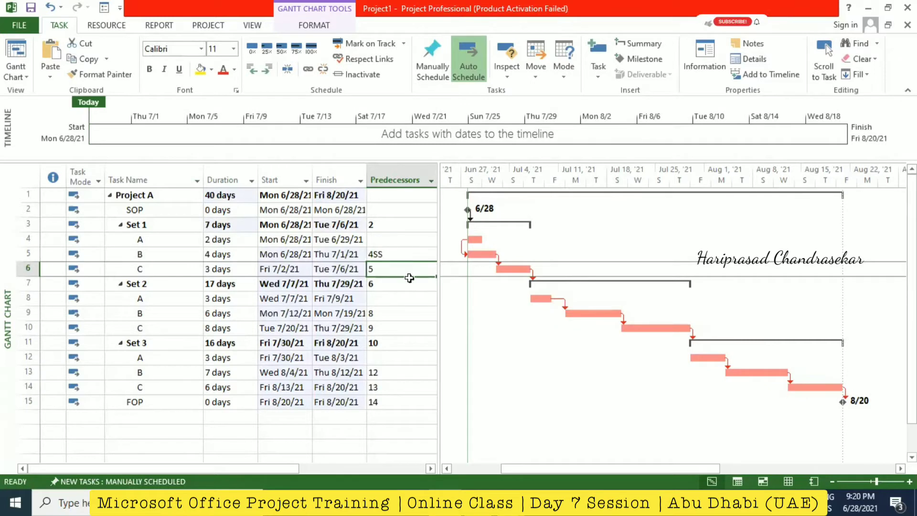
Set the predecessor of task B in Set 2 to 8FF for a finish-to-finish link.
click(398, 314)
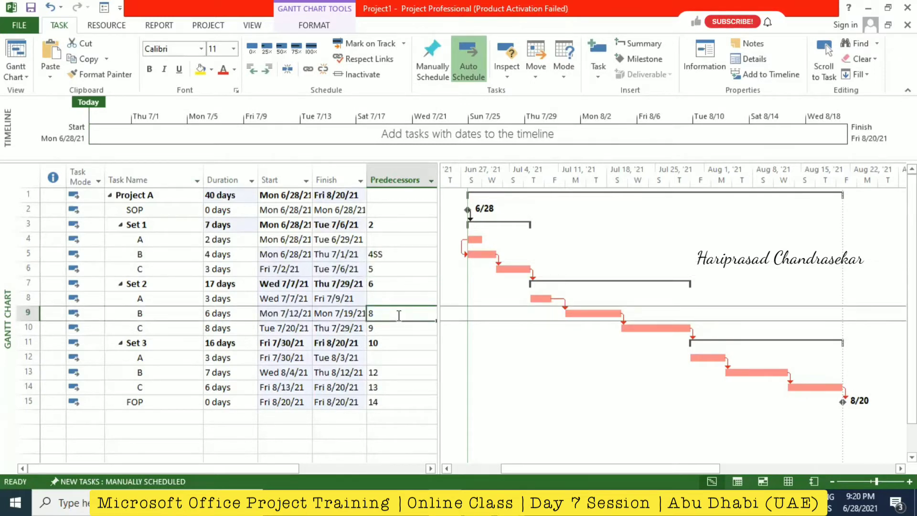
click(398, 315)
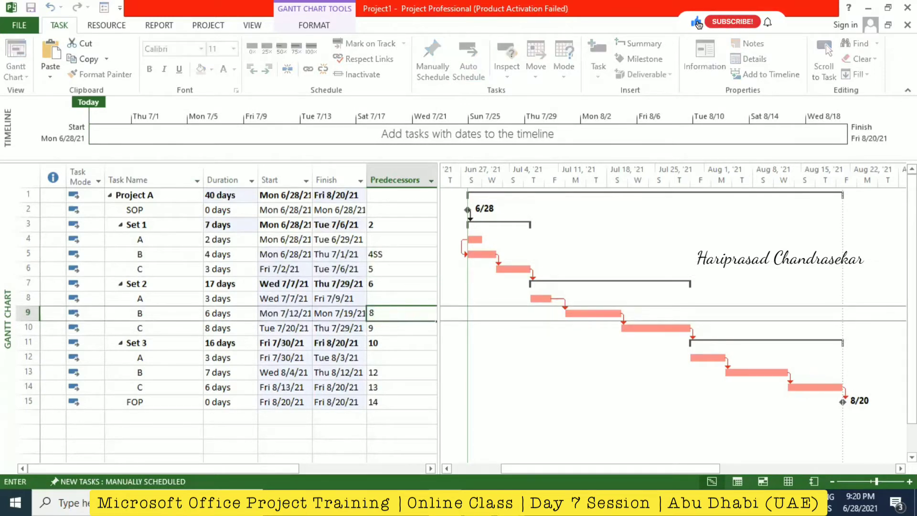
text(ff)
key(Return)
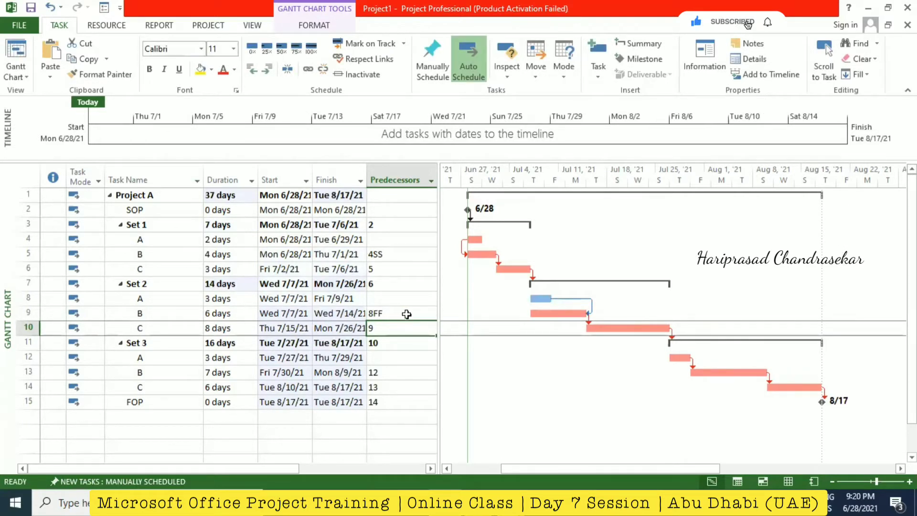
click(406, 314)
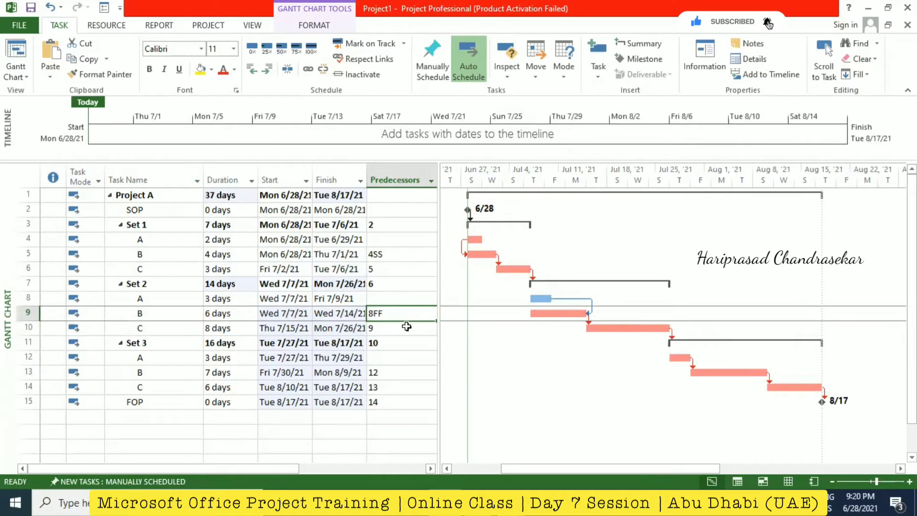
click(406, 326)
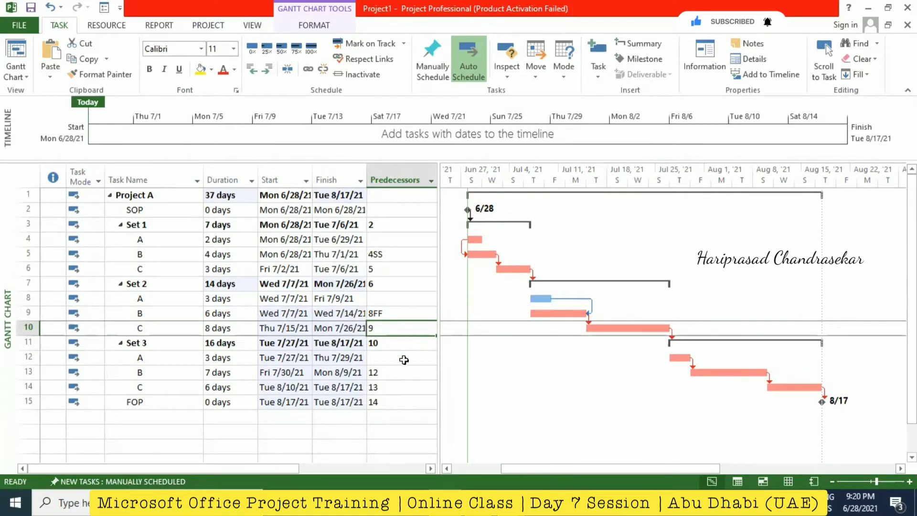
Make task B in Set 3 a start-to-start successor with a 5-day lag, using predecessor 12SS+5 days.
click(396, 374)
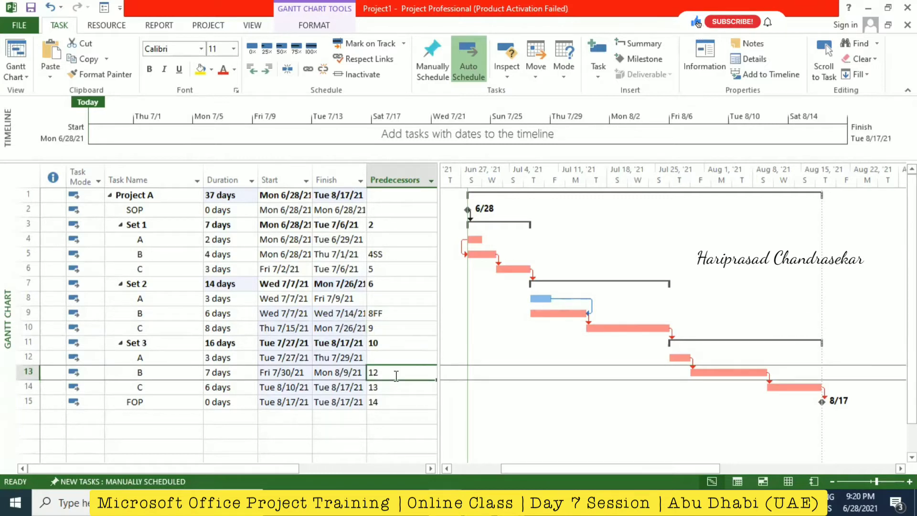
click(396, 373)
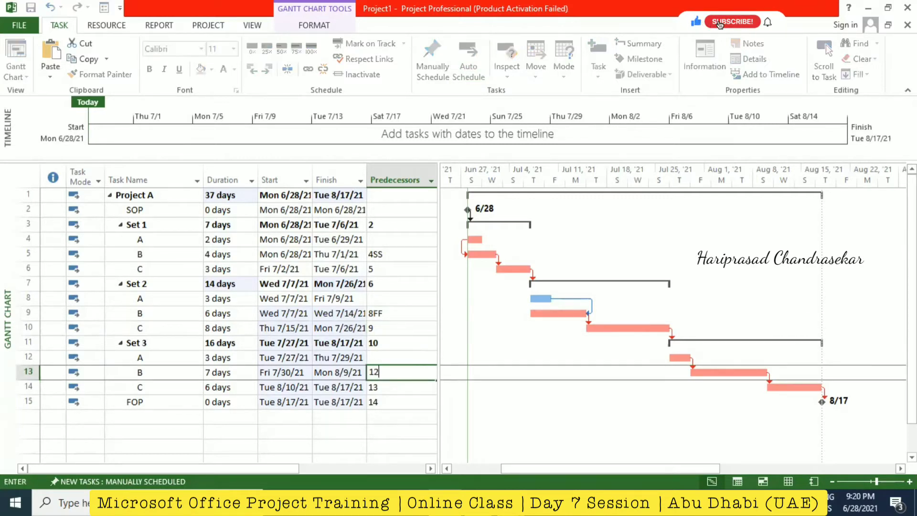
text(ss+2)
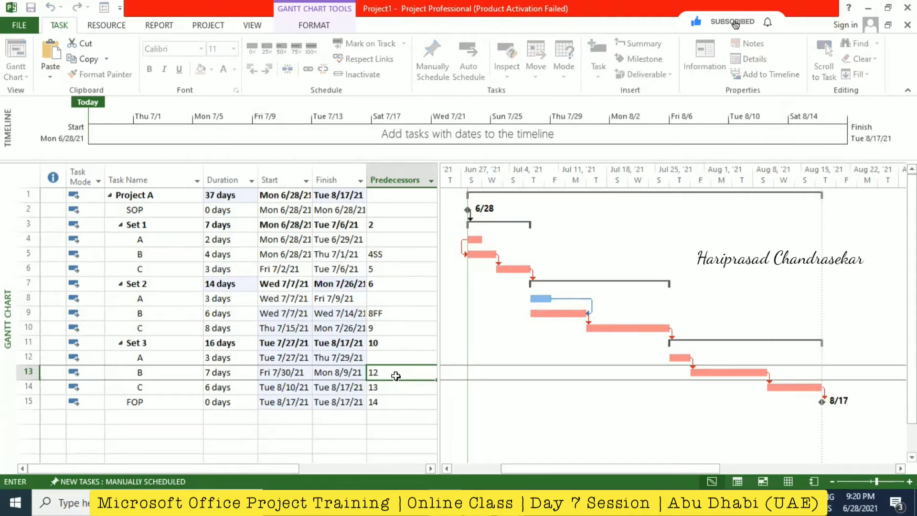
key(Return)
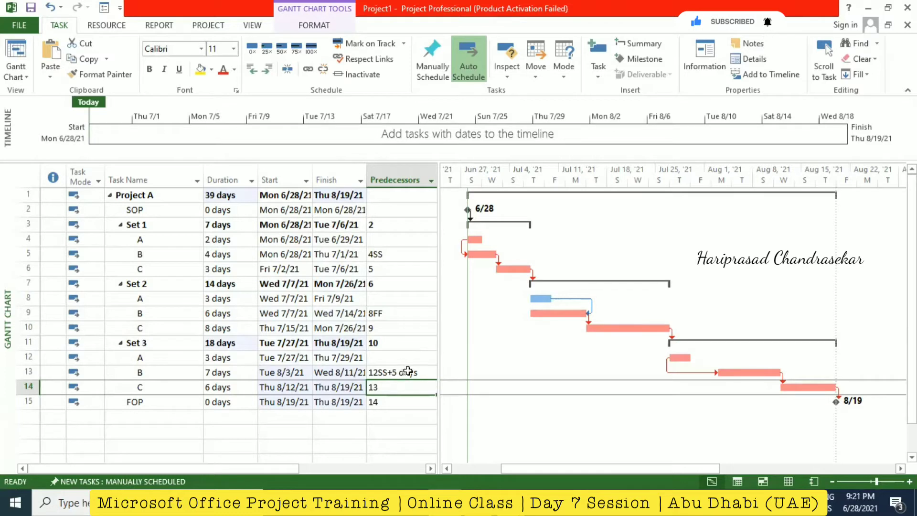
Set the lag of task B's start-to-start link in Set 3 to 2 days, giving 12SS+2 days.
click(408, 373)
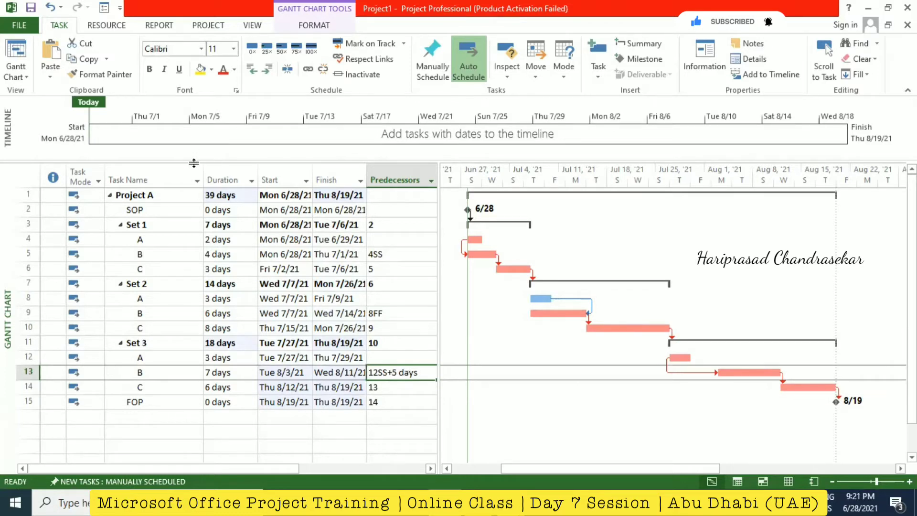
click(403, 371)
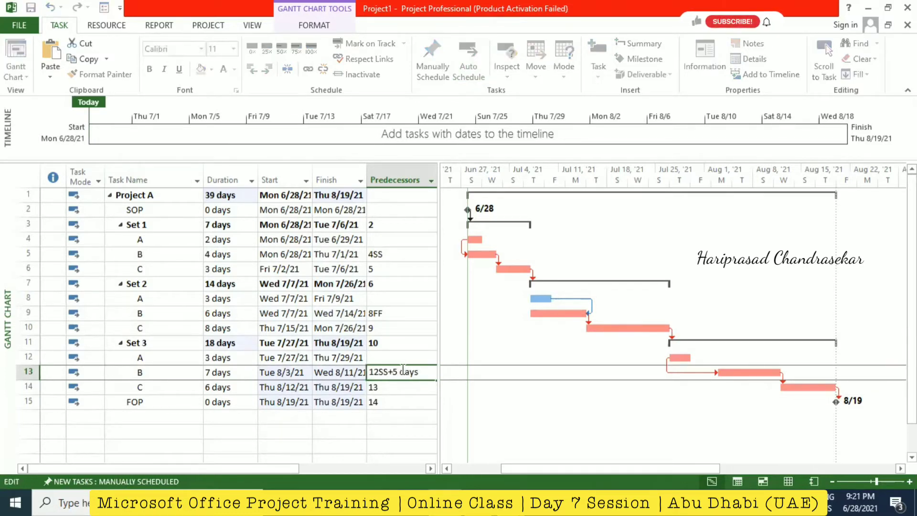
key(Delete)
text(2)
key(Return)
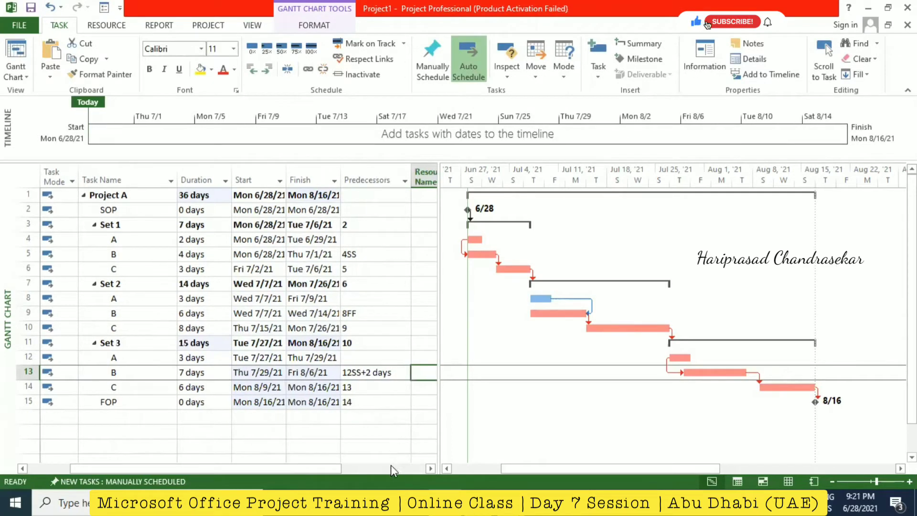
Change task B in Set 3 to a finish-to-finish link without lag, using predecessor 12FF.
drag(313, 465, 275, 463)
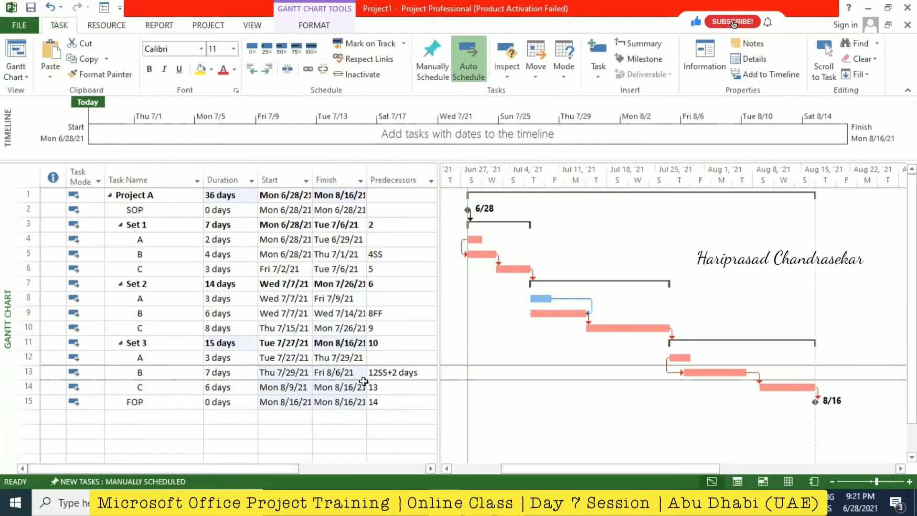
scroll(399, 361, down, 1)
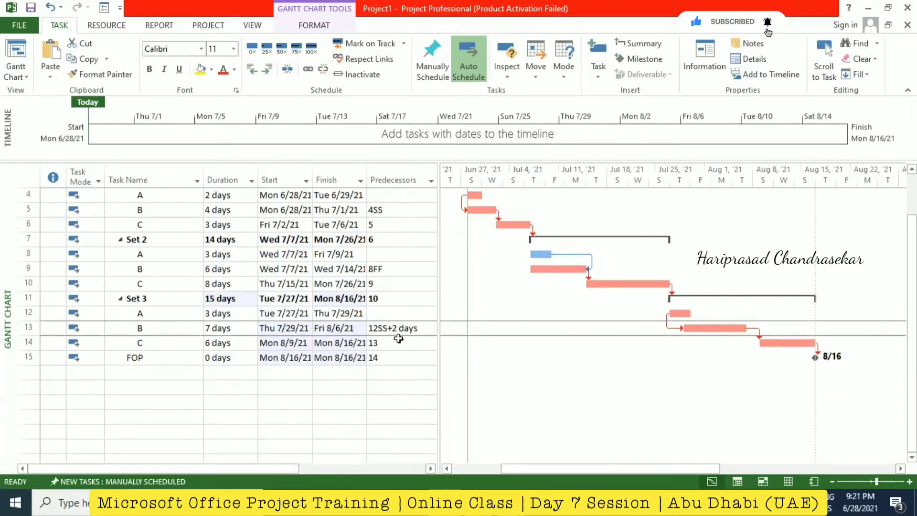
click(381, 328)
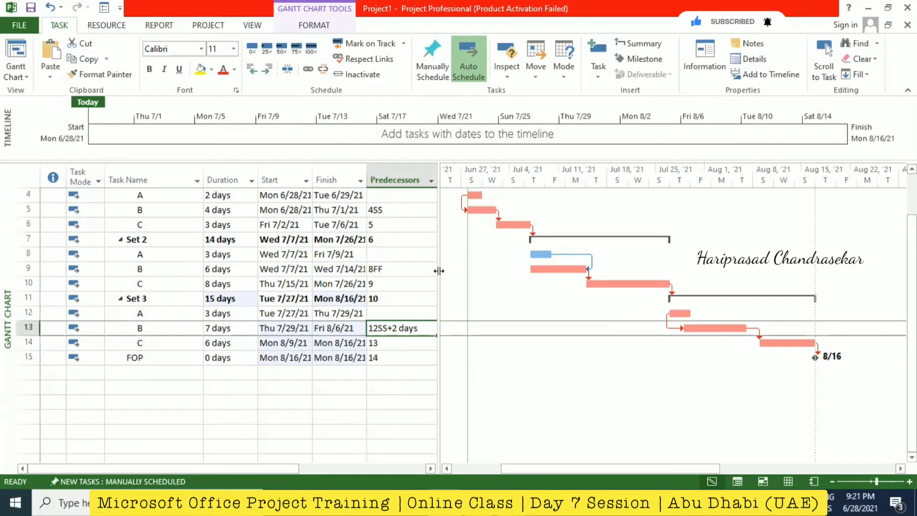
text(12ff)
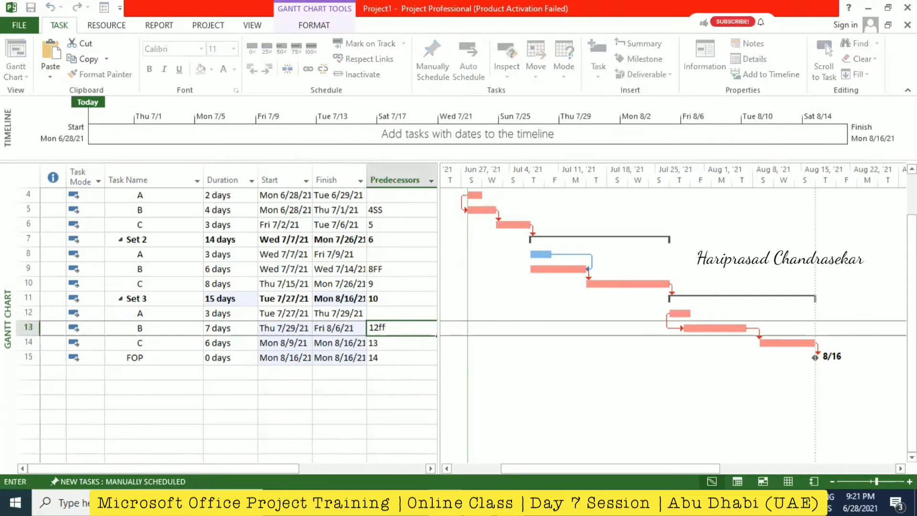
key(Tab)
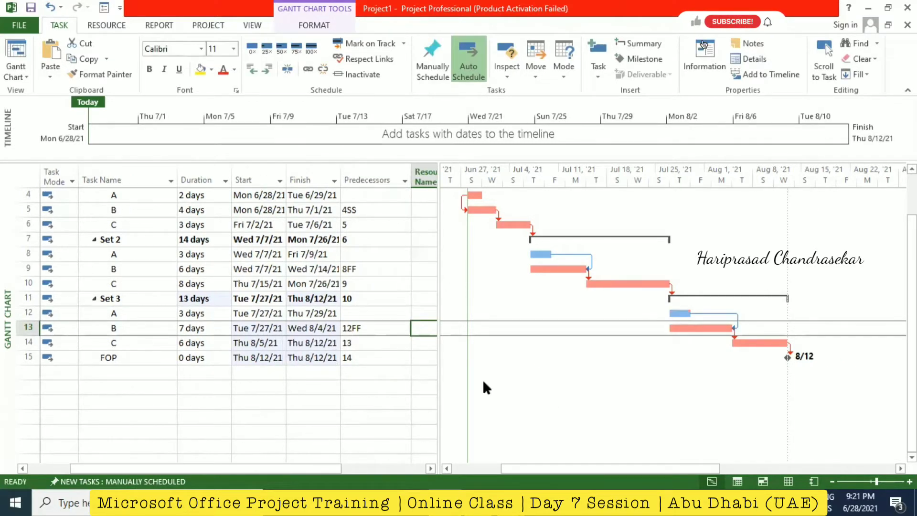
Try a finish-to-start link with a 5-day lag on task B in Set 2 using predecessor 8FS+5, and undo it.
scroll(352, 344, up, 1)
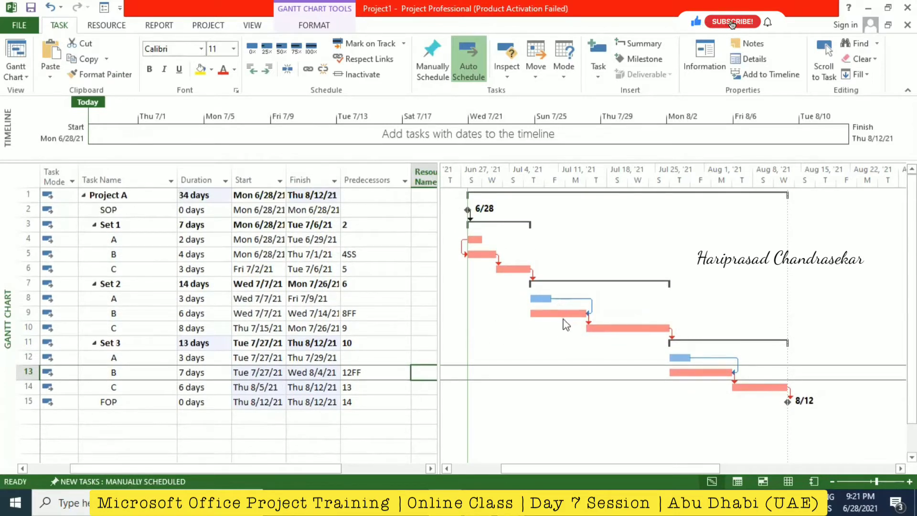
click(372, 313)
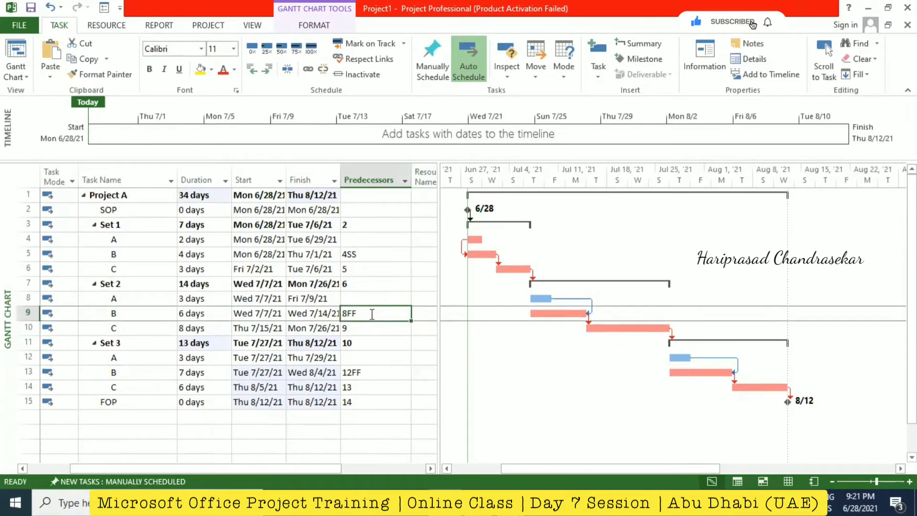
text(8fs+5)
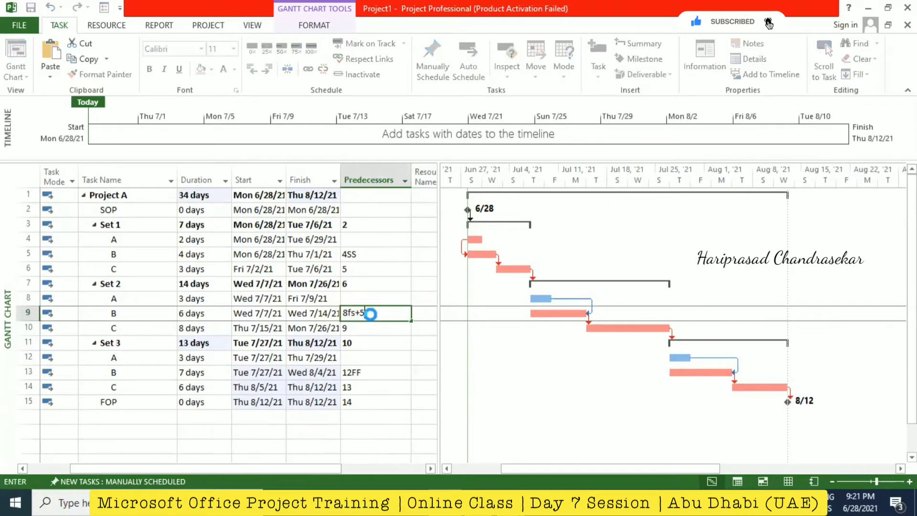
key(Tab)
key(ctrl+z)
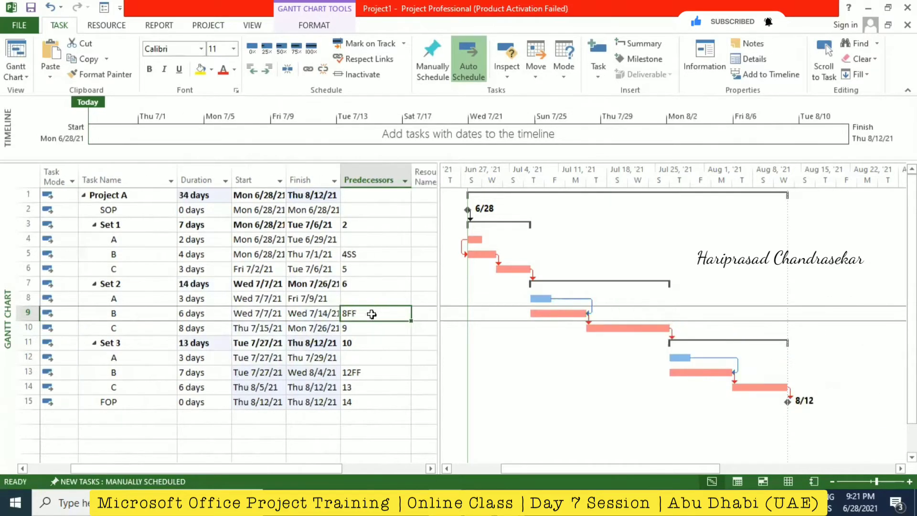
Give task C in Set 1 a finish-to-start link with a 2-day lead, using predecessor 5FS-2.
click(491, 256)
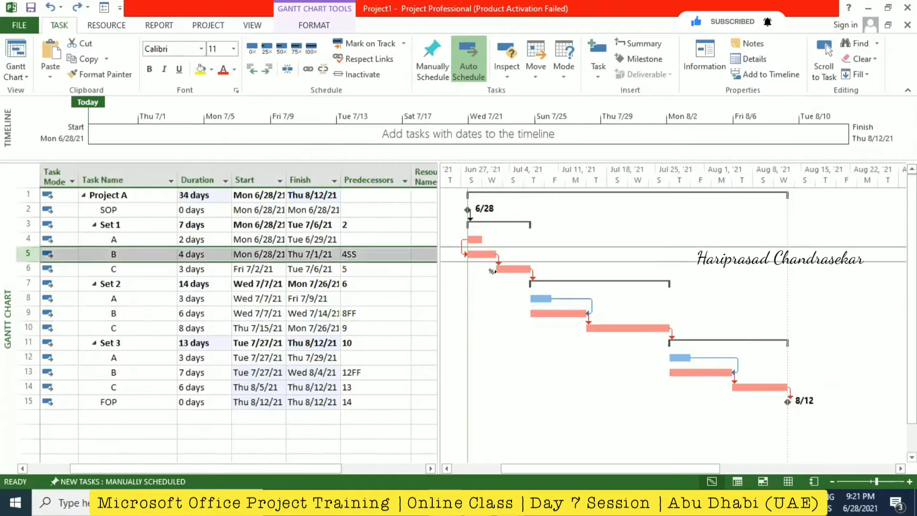
click(505, 268)
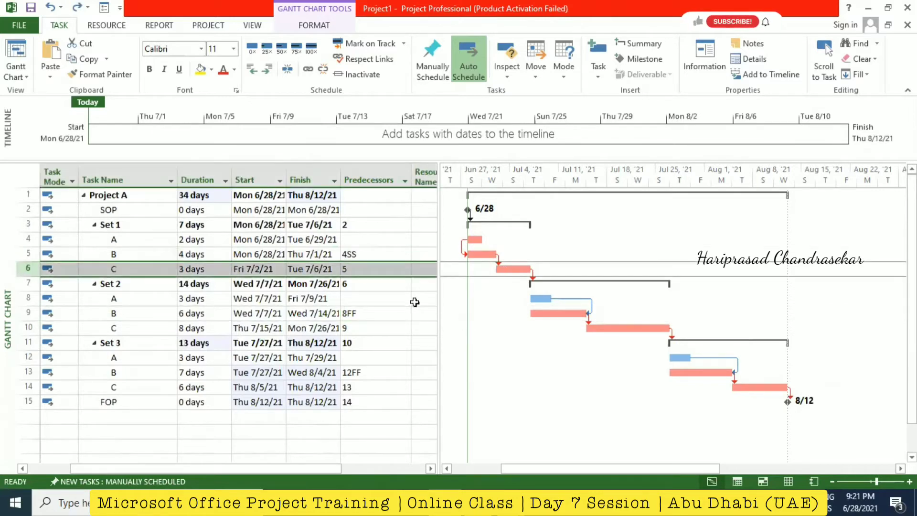
click(378, 270)
click(378, 271)
text(5-2)
key(Return)
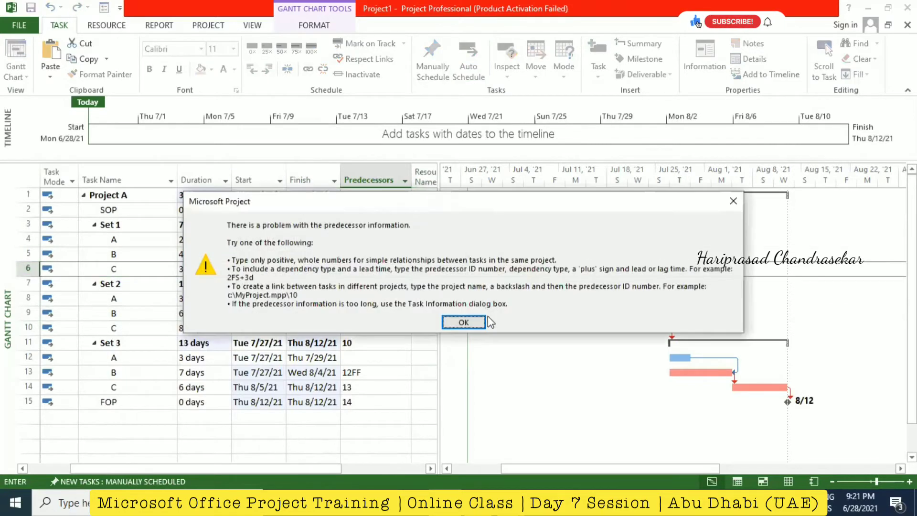
click(474, 322)
click(368, 271)
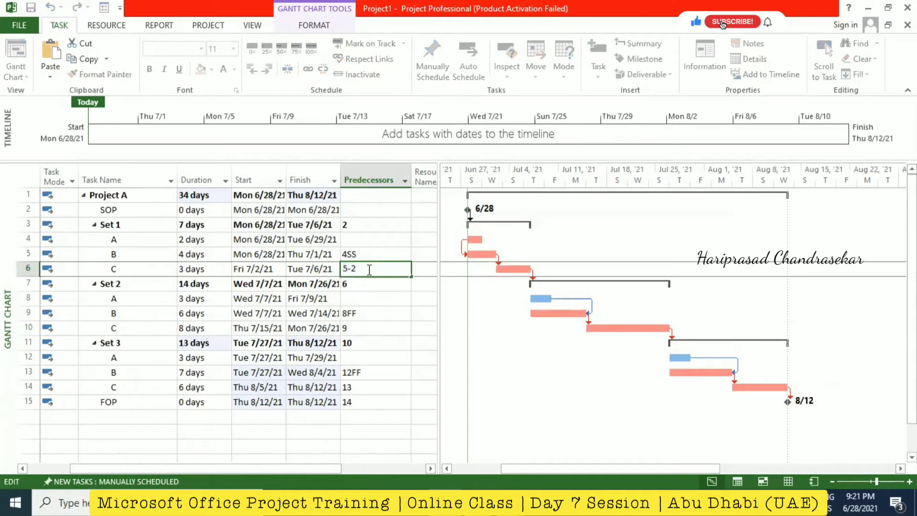
key(BackSpace)
key(BackSpace)
text(fs -2)
key(Tab)
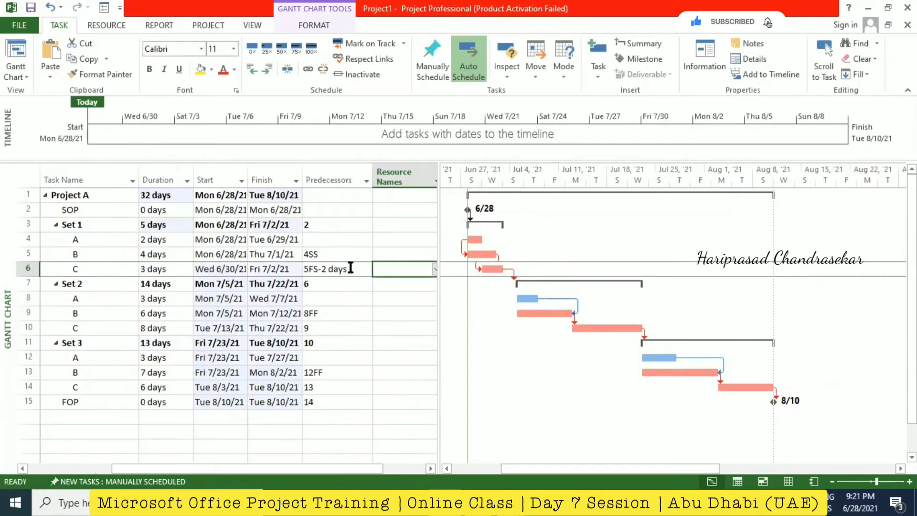
Set the lead on the finish-to-start link of task C in Set 1 to 5 days, giving 5FS-5 days.
click(348, 268)
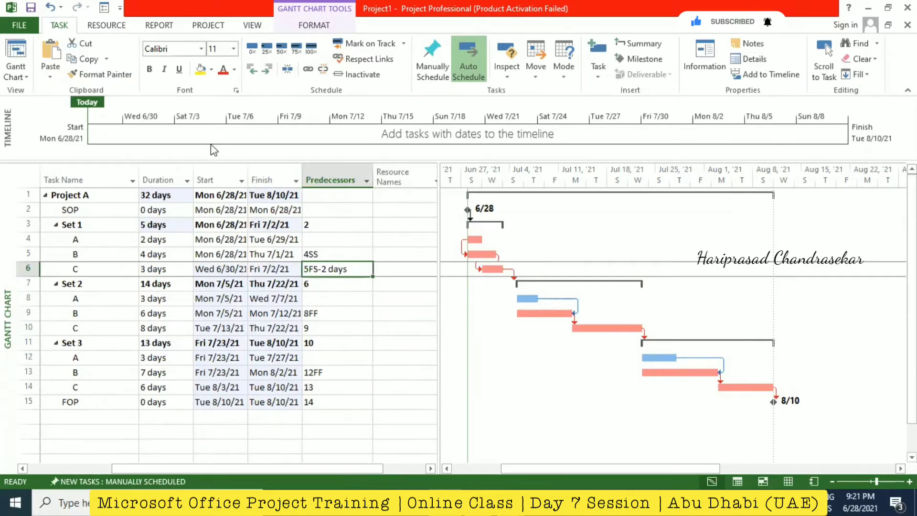
click(326, 269)
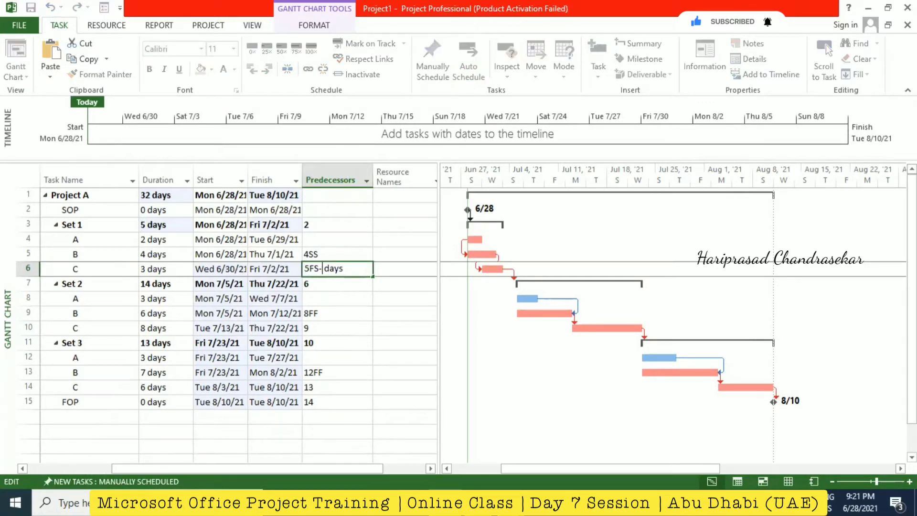
key(BackSpace)
text(5)
key(Tab)
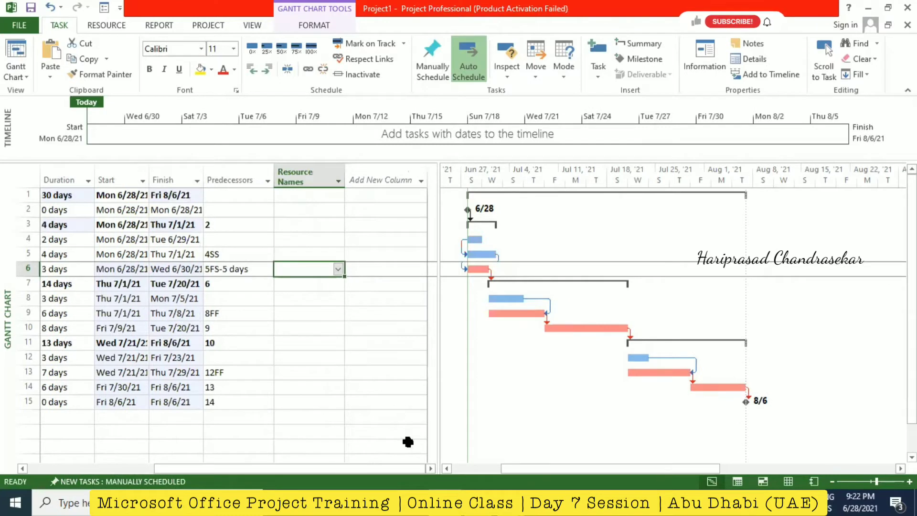
drag(361, 465, 151, 456)
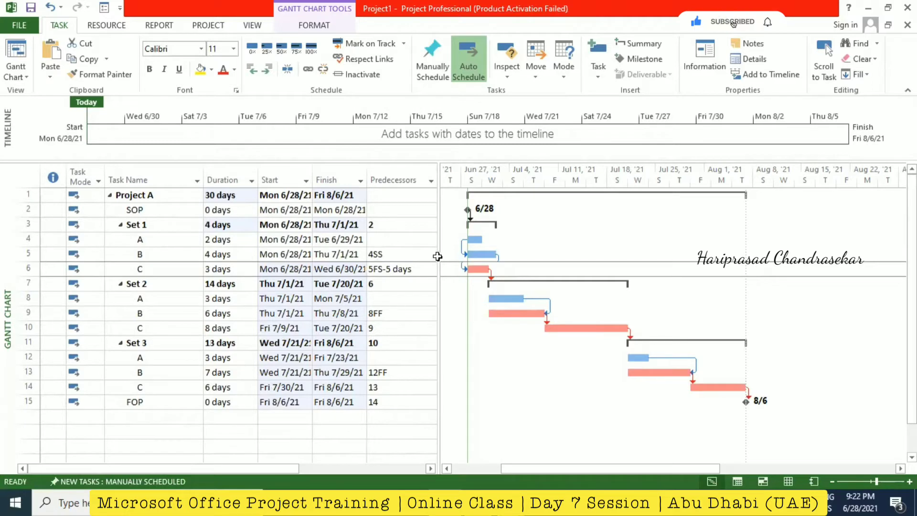
click(154, 189)
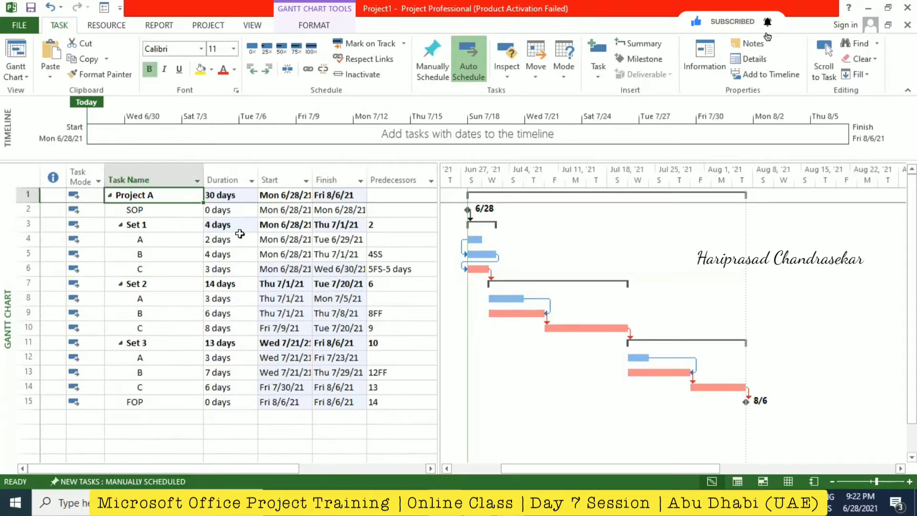
click(235, 193)
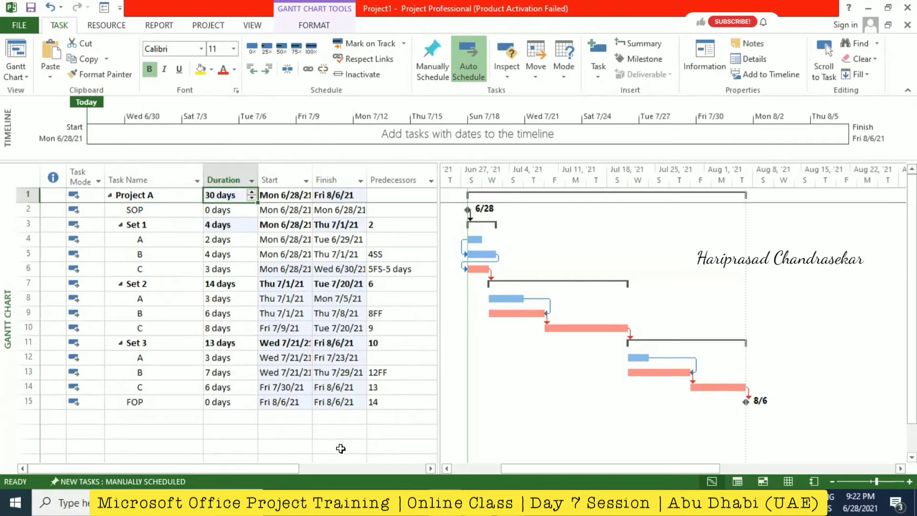
Turn on the display of slack on the Gantt chart bars.
drag(303, 465, 388, 464)
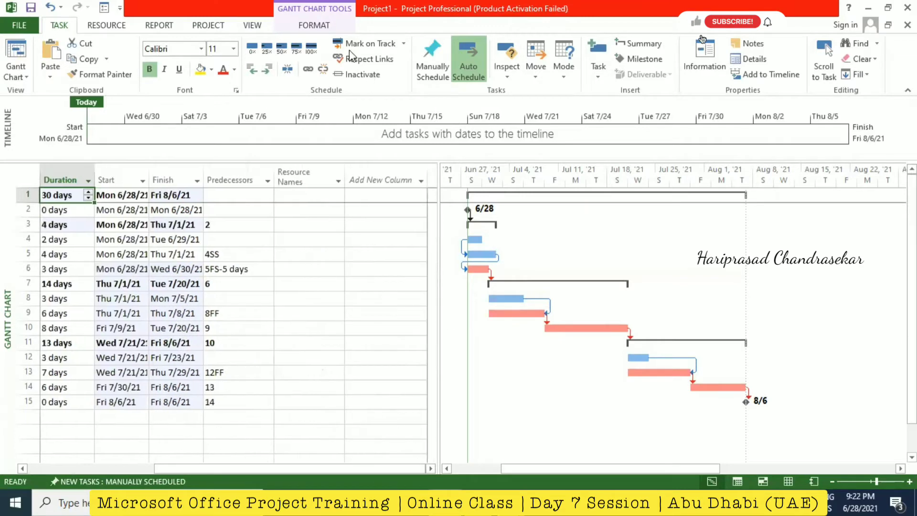
click(286, 25)
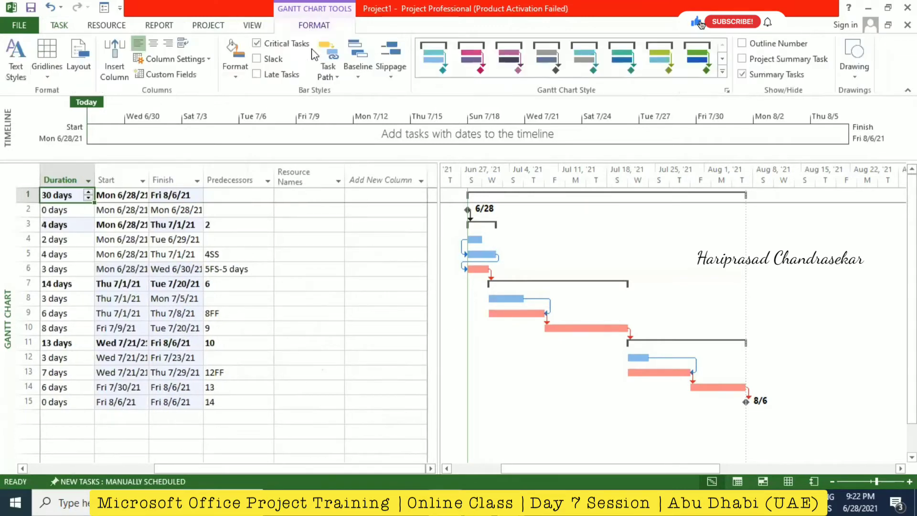
click(272, 59)
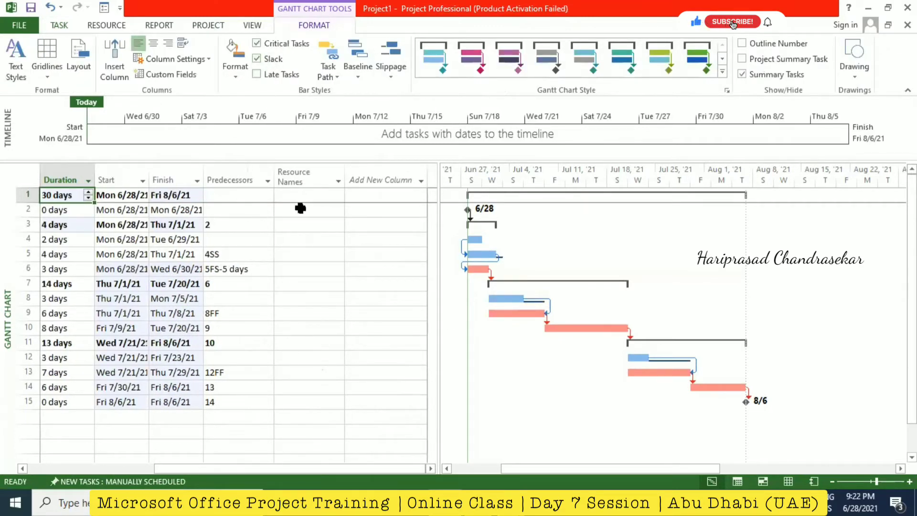
Add a Free Slack column to the task table after Resource Names.
click(379, 181)
text(sla)
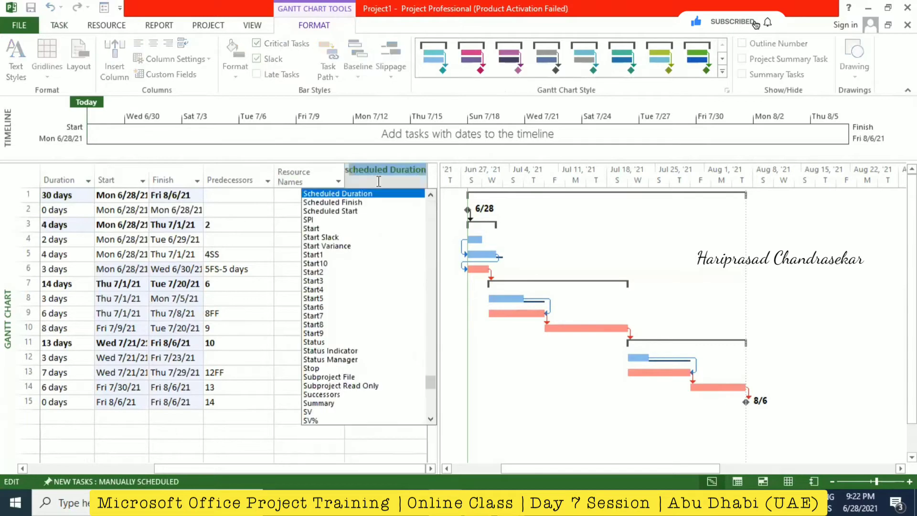
text(ck)
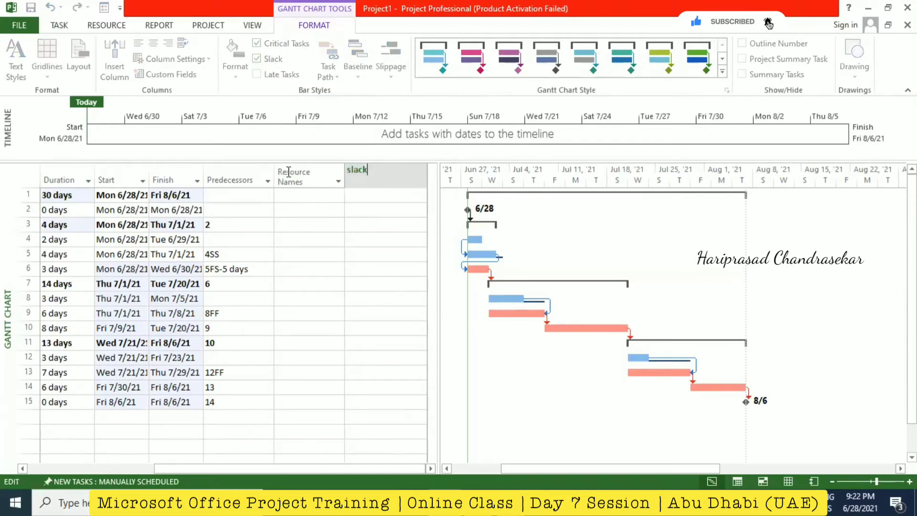
drag(288, 172, 282, 169)
text(free S)
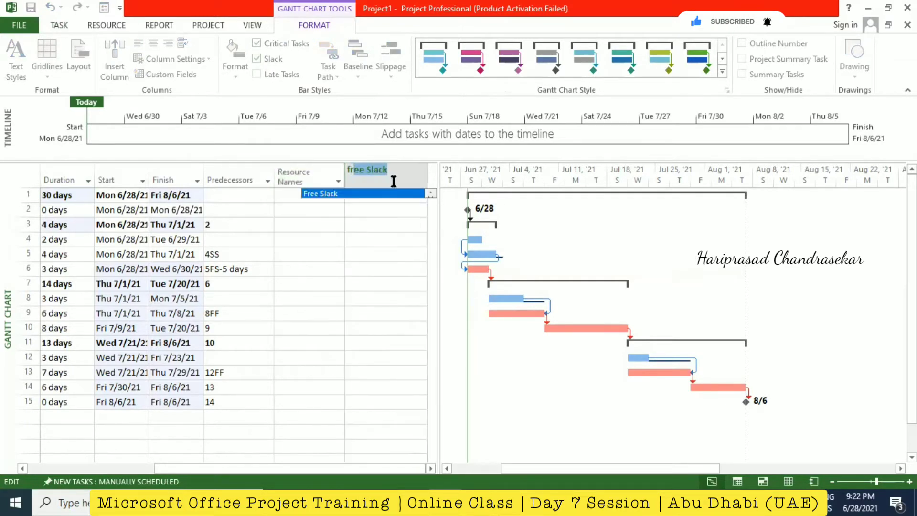
click(388, 193)
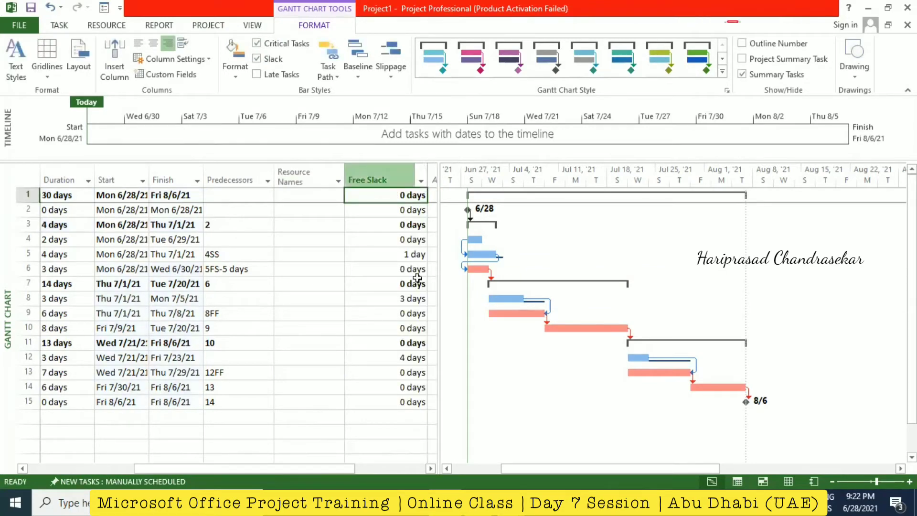
Add a Total Slack column to the task table after Free Slack.
drag(346, 466, 415, 462)
click(404, 182)
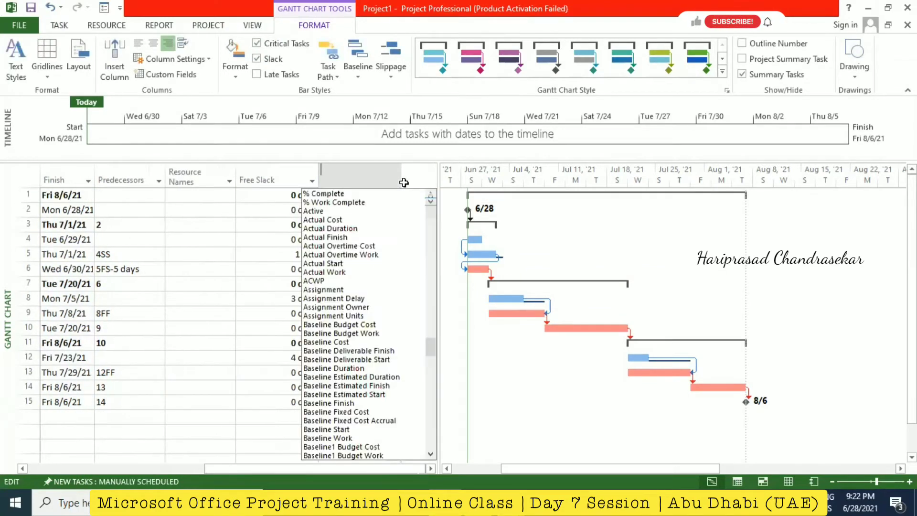
text(total Slack)
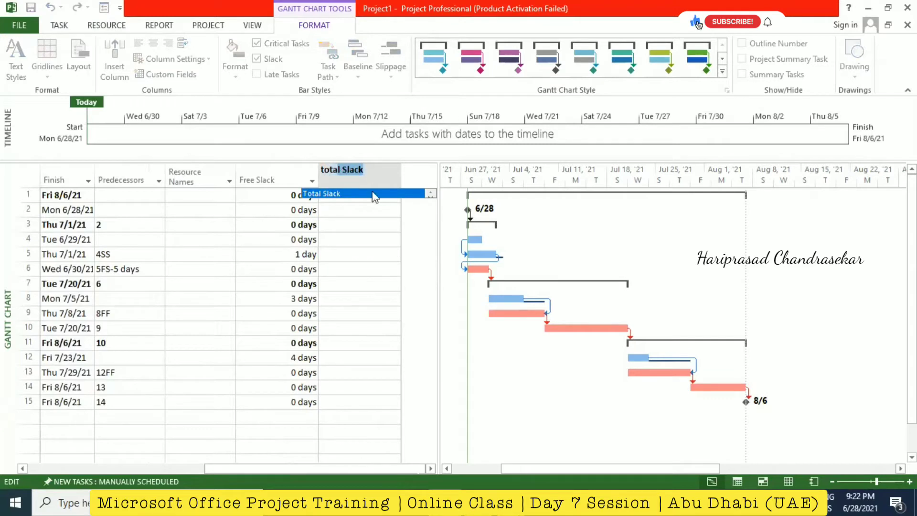
click(374, 193)
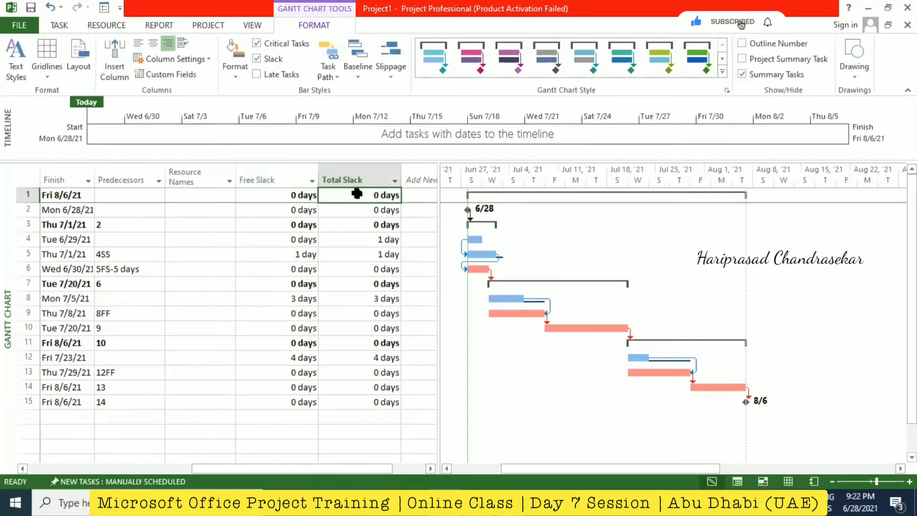
Move the Total Slack column ahead of the Free Slack column in the task table.
click(364, 178)
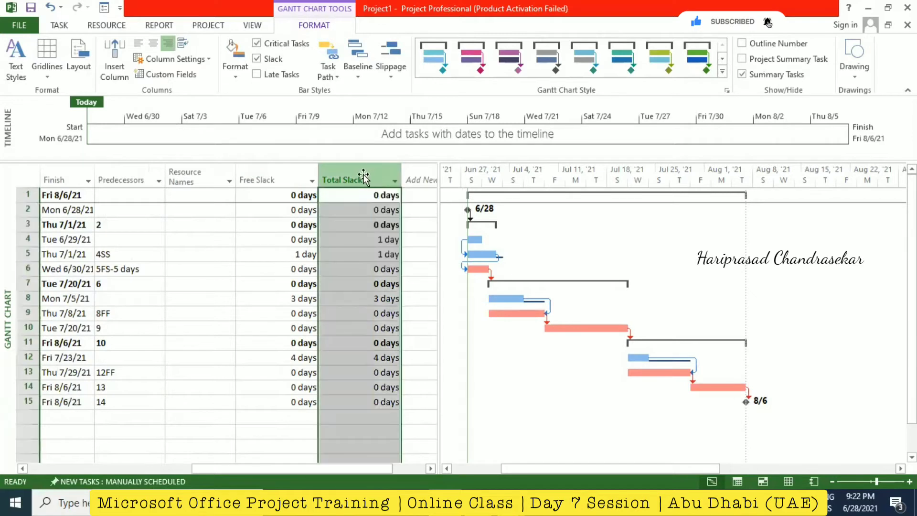
drag(364, 177, 309, 179)
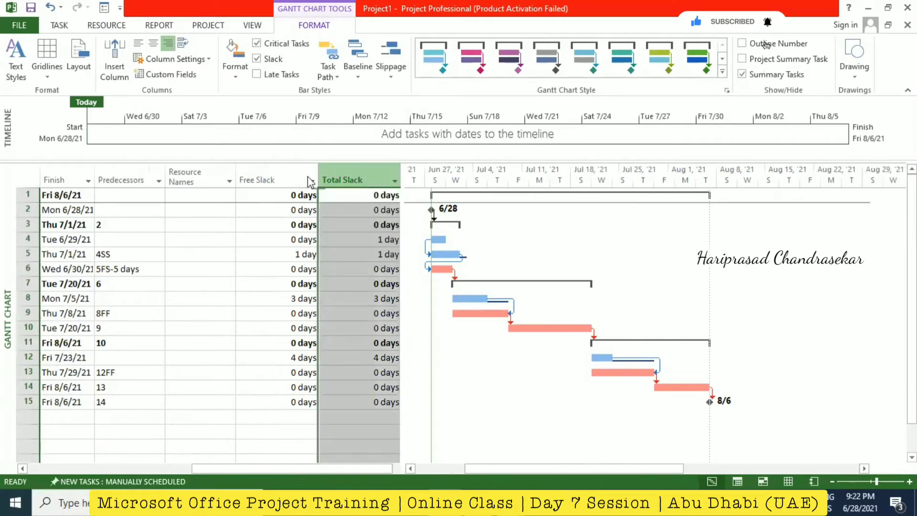
click(373, 170)
drag(363, 168, 234, 182)
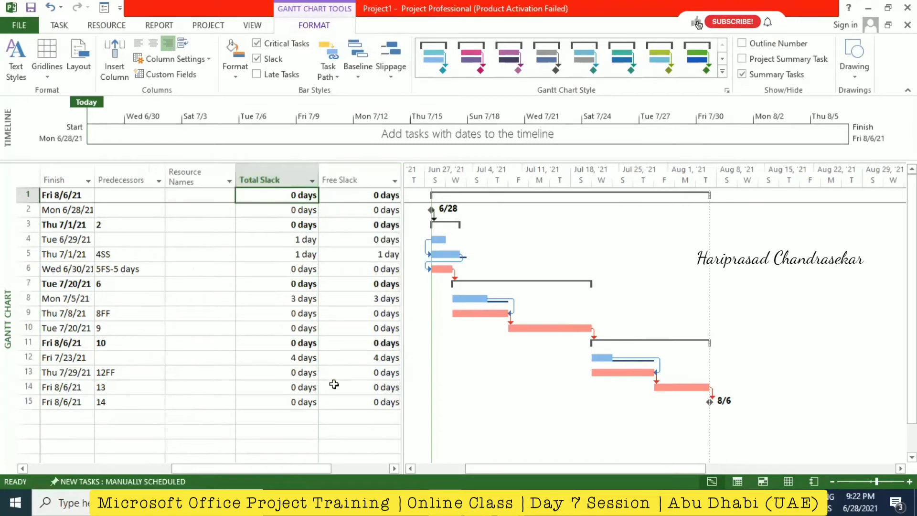
click(305, 238)
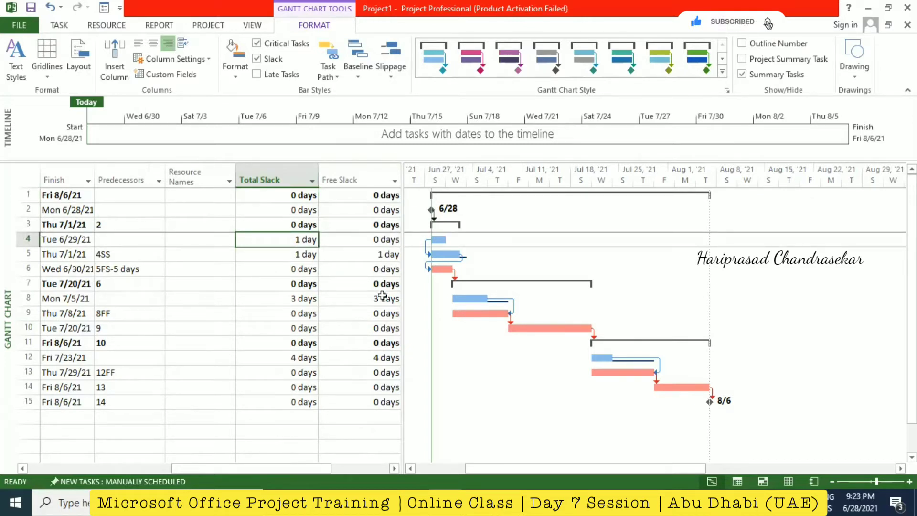
drag(205, 468, 79, 453)
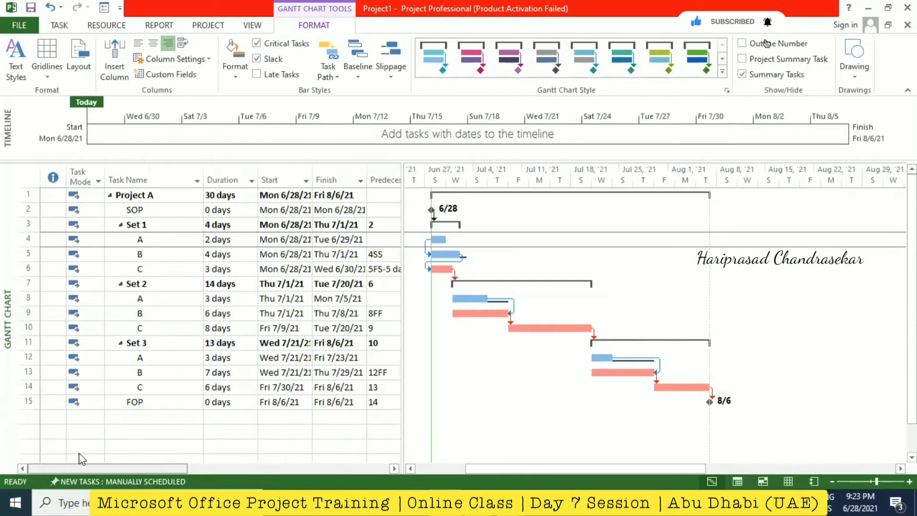
Add three work resources named A, B and C to the Resource Sheet.
click(63, 28)
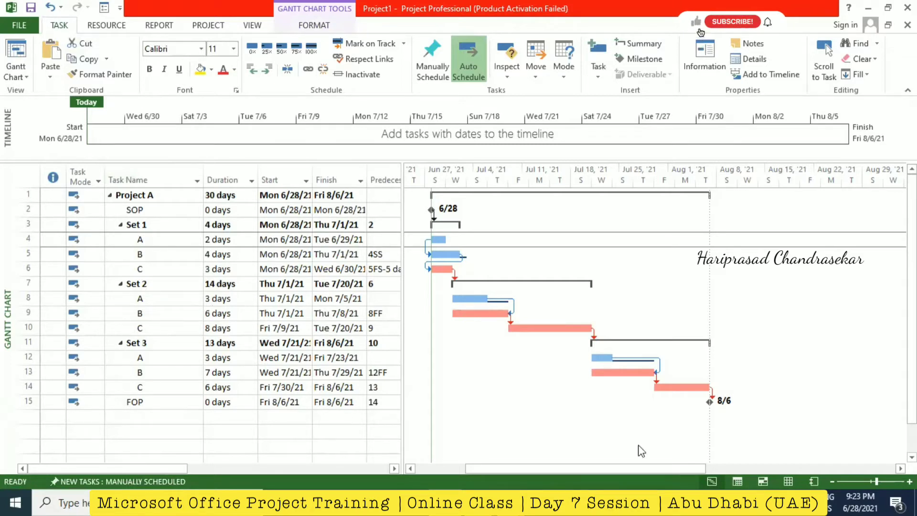
click(788, 481)
click(118, 184)
text(A)
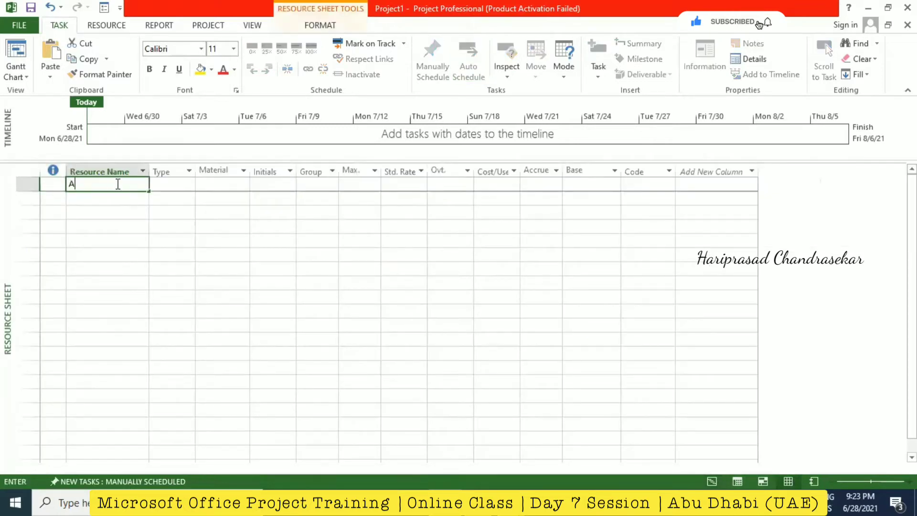
key(Return)
text(B)
key(Return)
text(C)
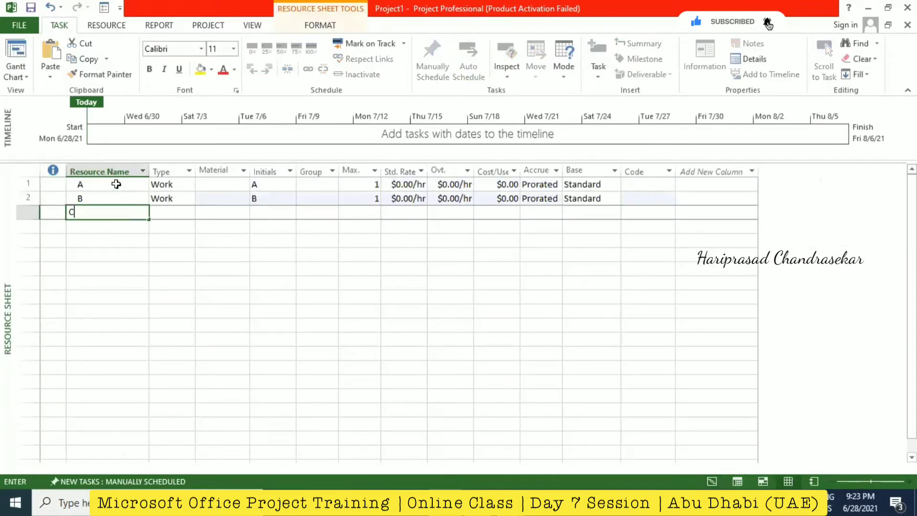
key(Return)
Set the standard rates to $10.00/hr for resource A, $12.00/hr for B and $15.00/hr for C.
click(397, 185)
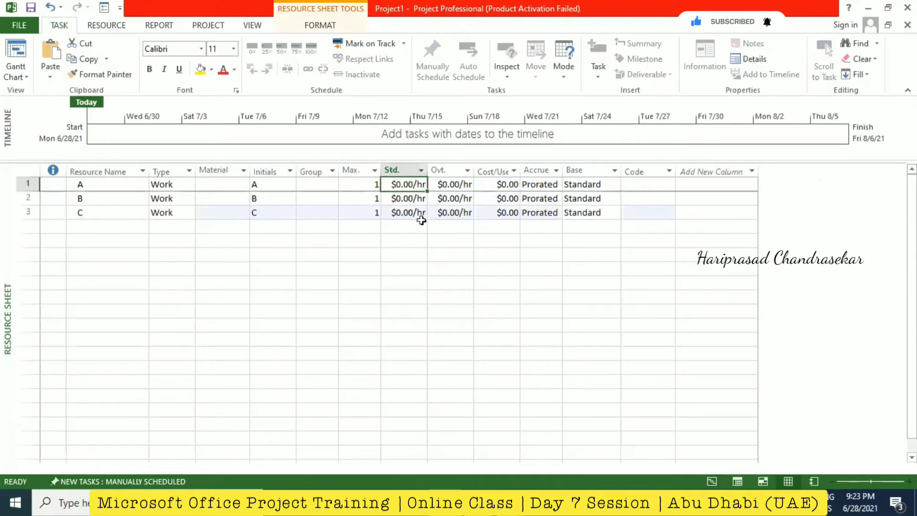
text(10)
key(Return)
text(12)
key(Return)
text(15)
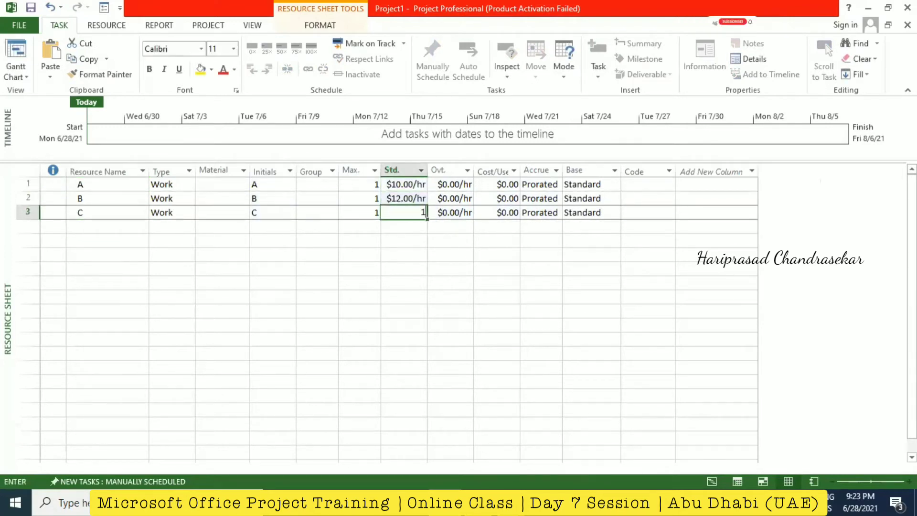
key(Return)
Set the overtime rates to $12.00/hr for resource A, $15.00/hr for B and $18.00/hr for C.
click(455, 184)
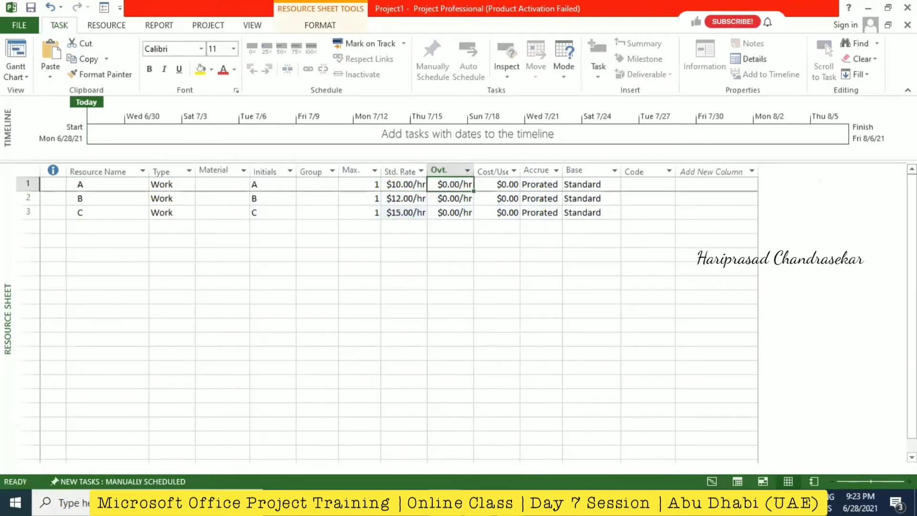
text(12)
key(Return)
text(15)
key(Return)
text(18)
key(Return)
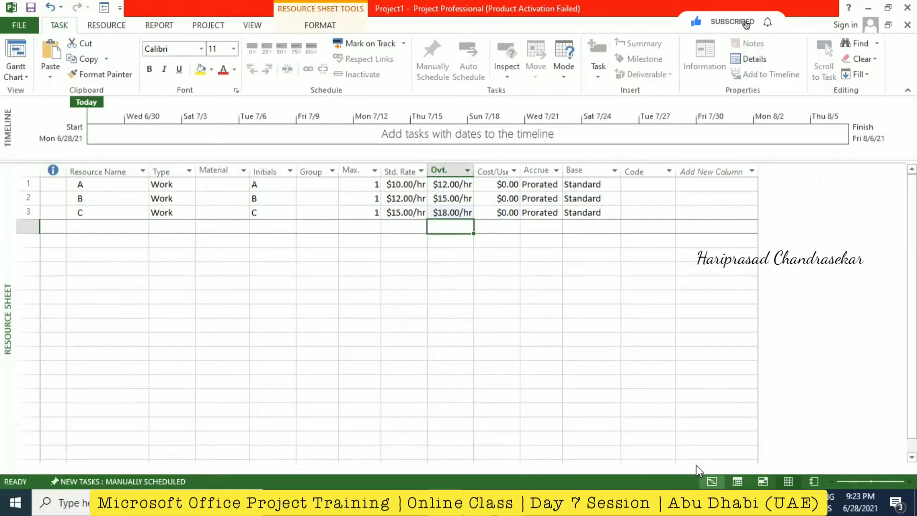
Return to the Gantt Chart and assign resource A to the A tasks of Set 1, Set 2 and Set 3.
click(712, 481)
click(141, 239)
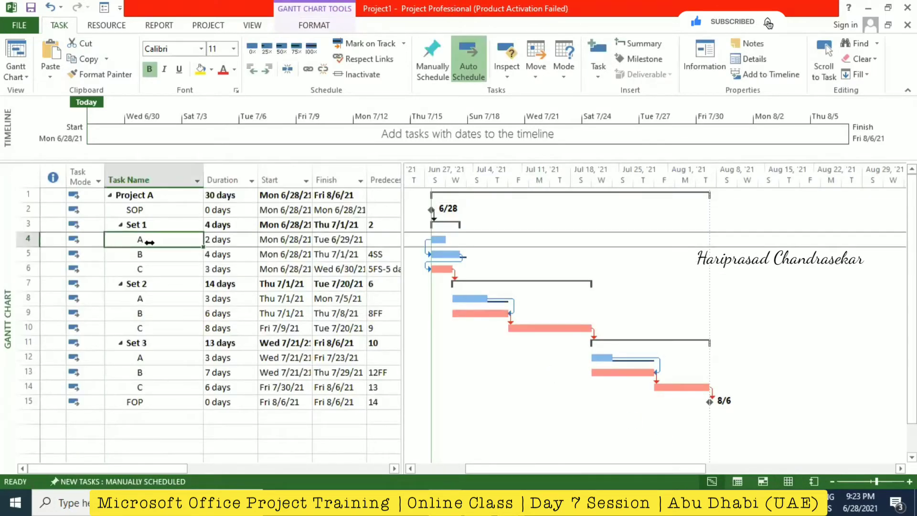
ctrl+click(141, 298)
ctrl+click(148, 357)
right_click(154, 357)
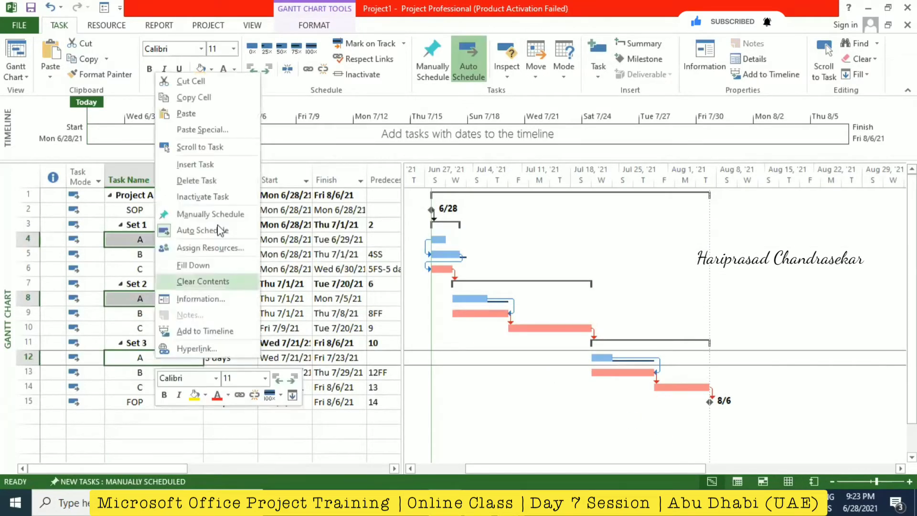
click(207, 249)
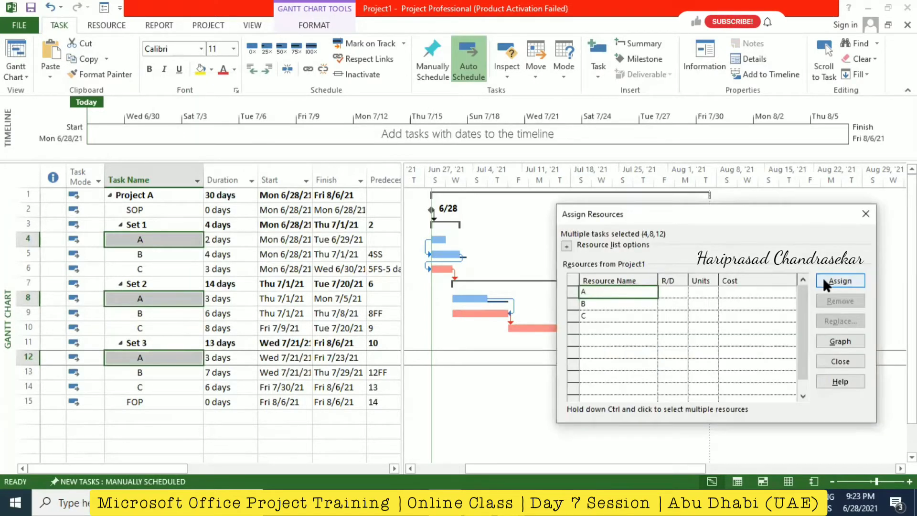
click(829, 282)
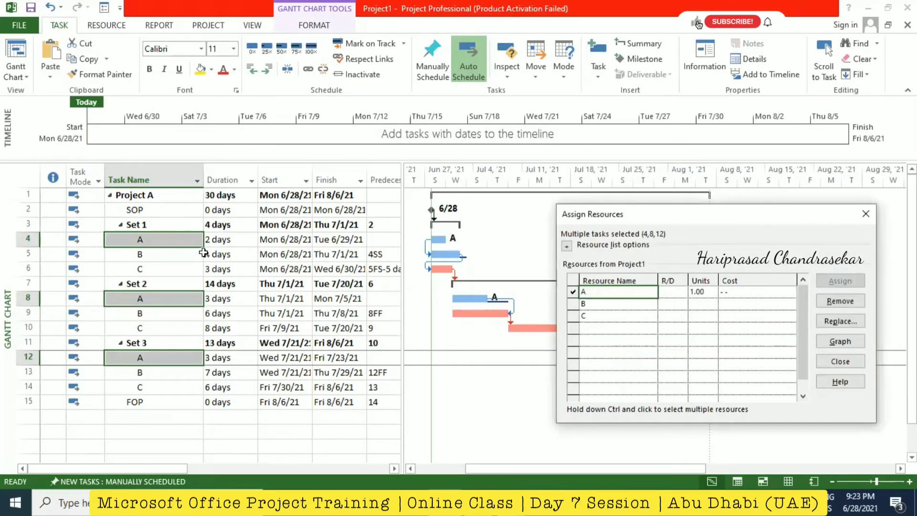
Assign resource B to the B tasks of all three sets.
click(164, 253)
ctrl+click(150, 313)
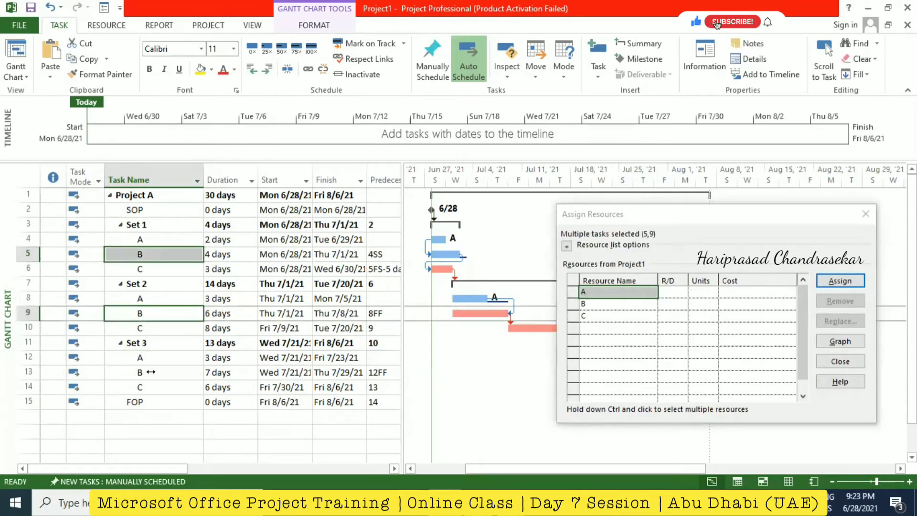
ctrl+click(145, 372)
click(647, 307)
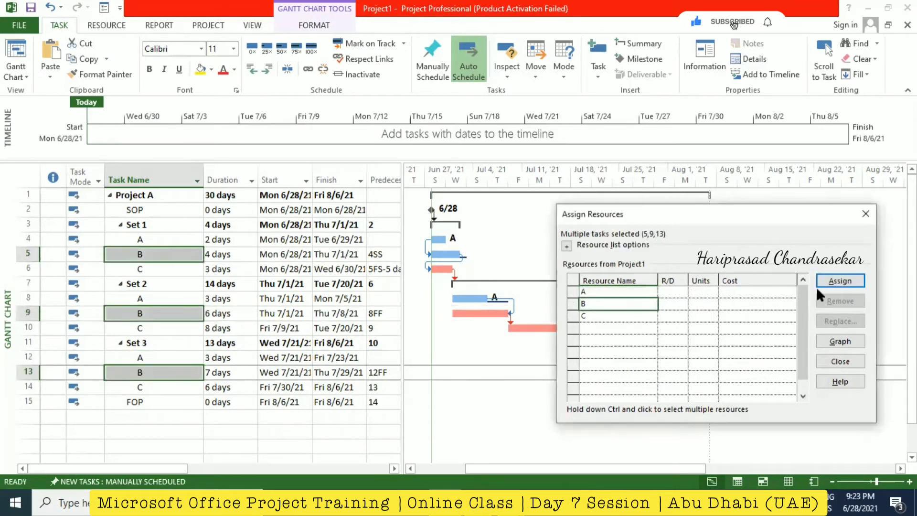
click(831, 282)
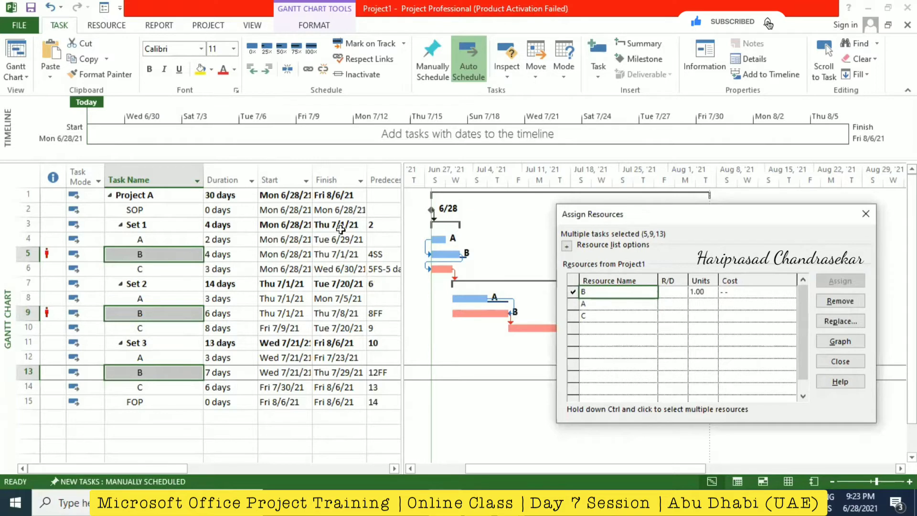
Assign resource C to the C tasks of all three sets and finish assigning resources.
click(162, 268)
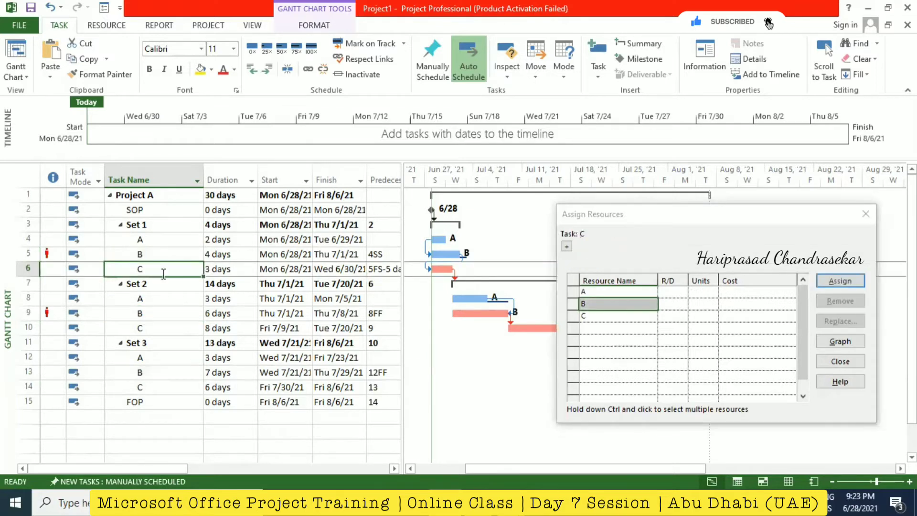
ctrl+click(154, 328)
ctrl+click(153, 388)
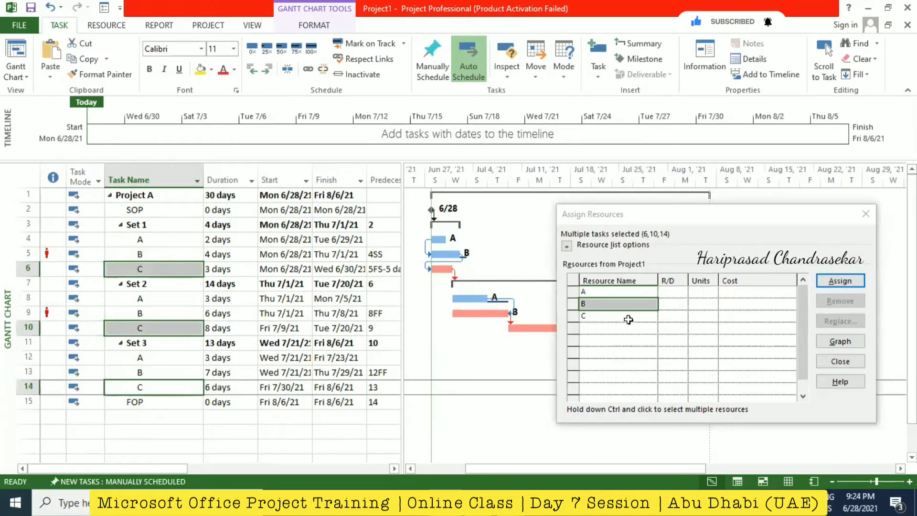
click(628, 319)
click(825, 277)
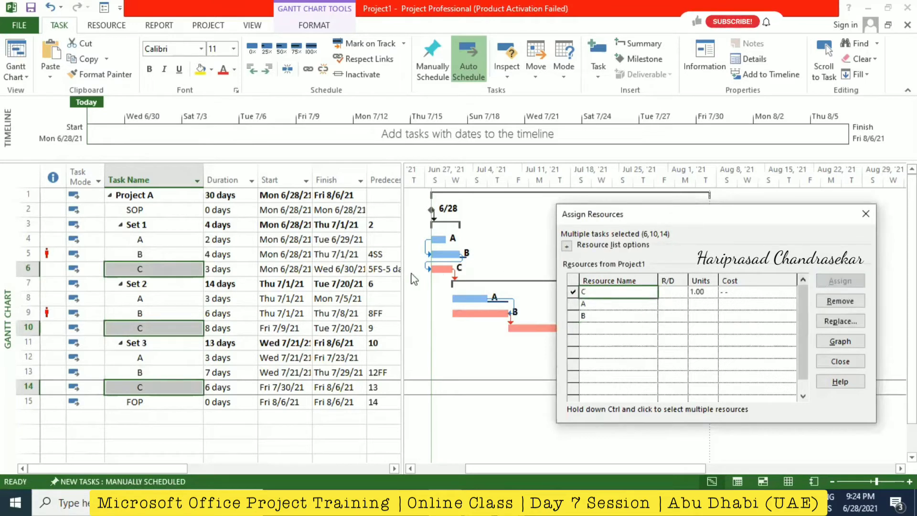
click(865, 215)
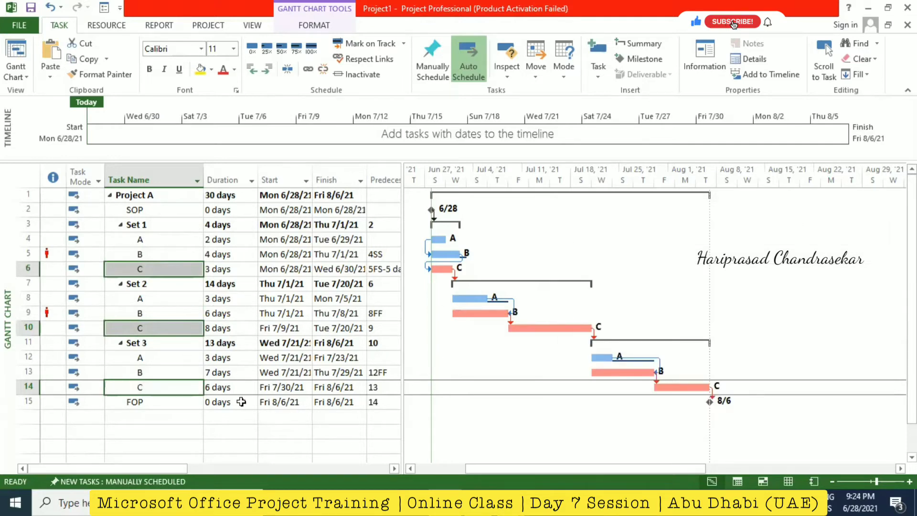
Add a Cost column to the task table after Free Slack.
click(225, 469)
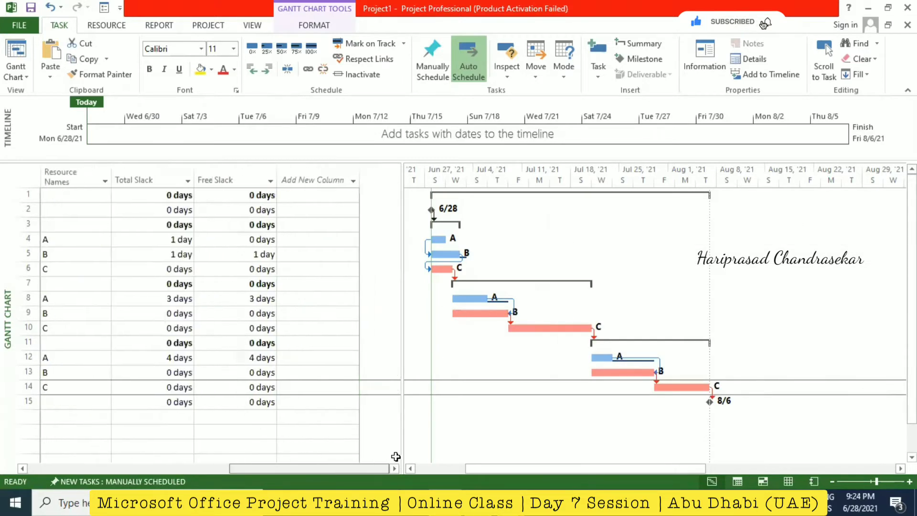
click(327, 176)
text(cost)
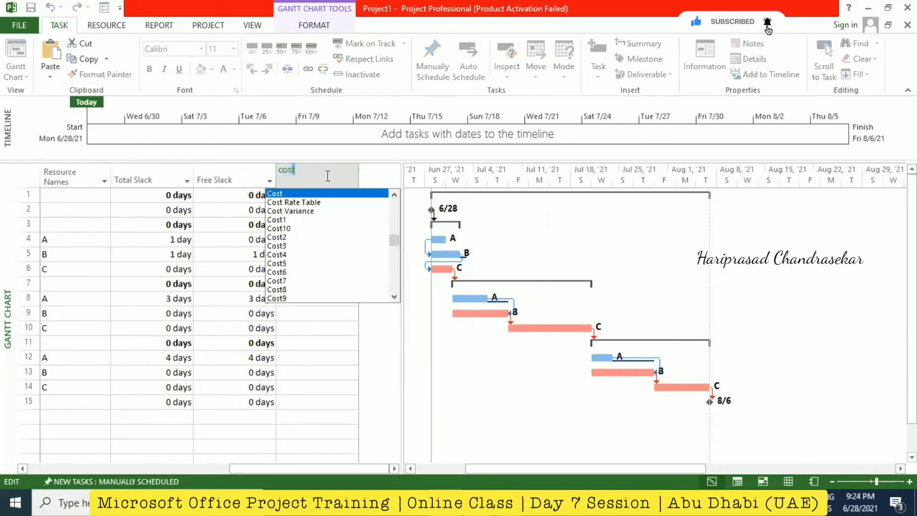
click(352, 193)
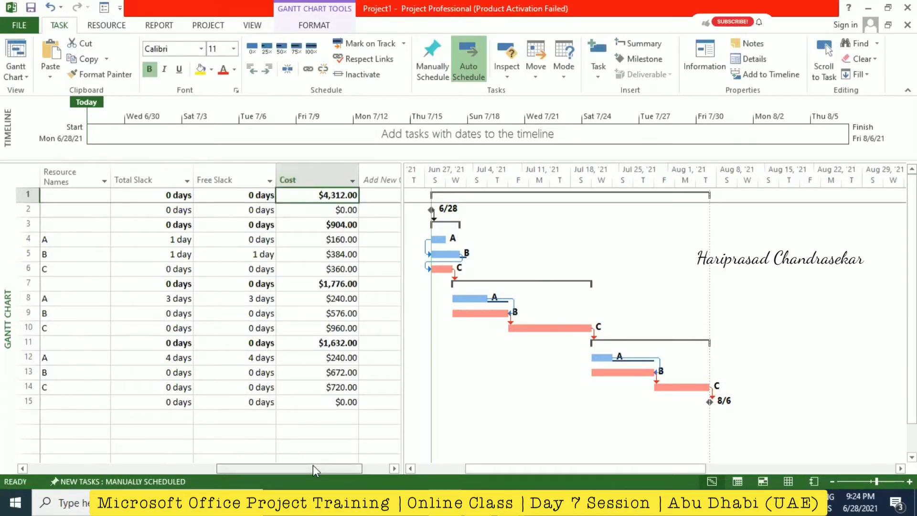
drag(314, 466, 364, 456)
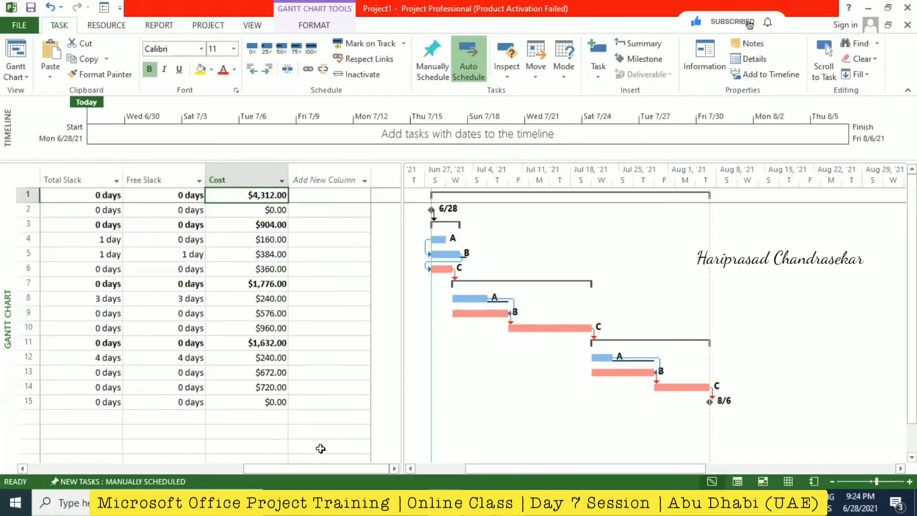
Examine the overallocation indicator on task B of Set 1 and the options offered to resolve it.
drag(303, 465, 74, 466)
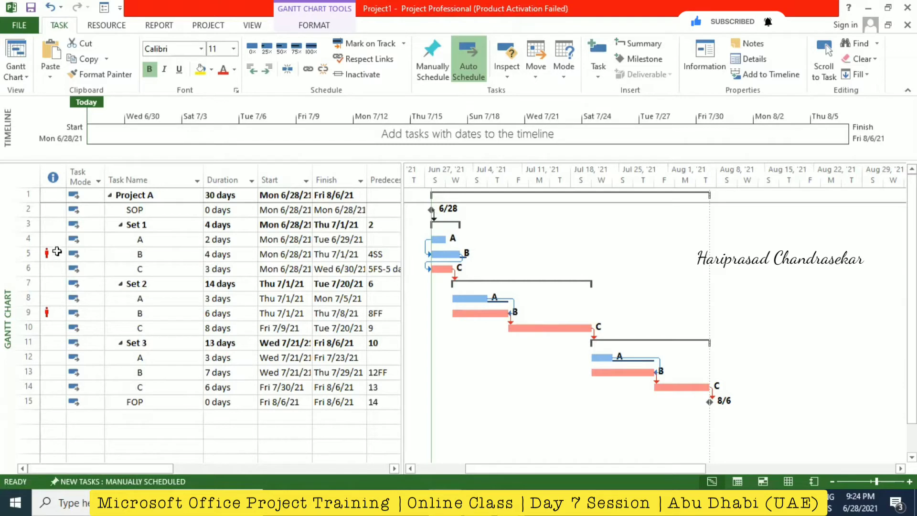
mouse_move(57, 252)
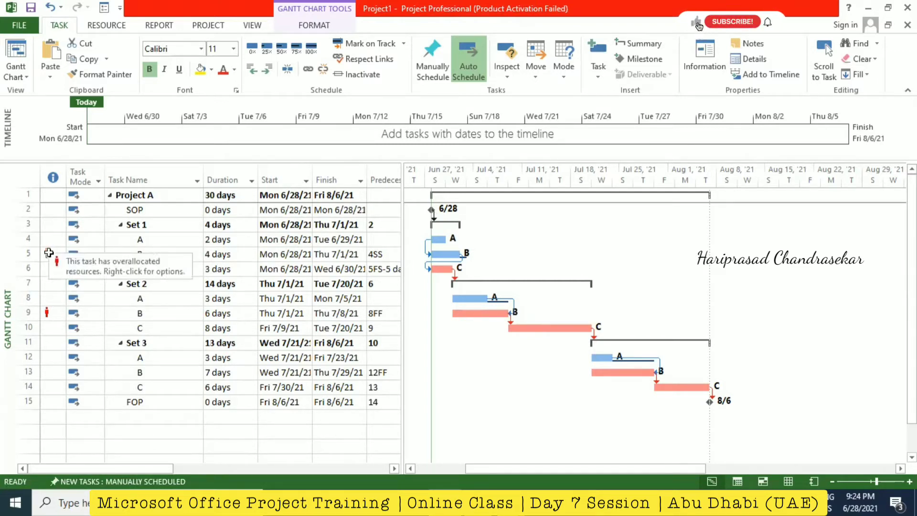
right_click(49, 252)
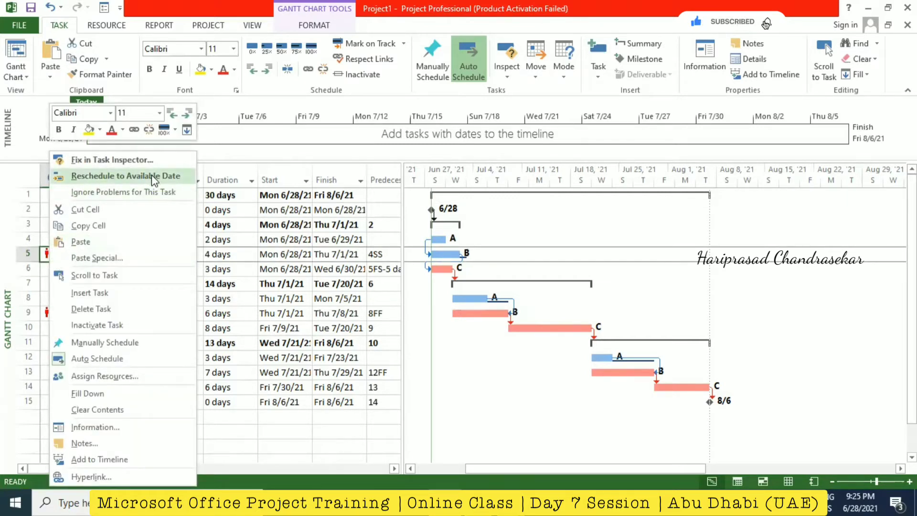
click(510, 411)
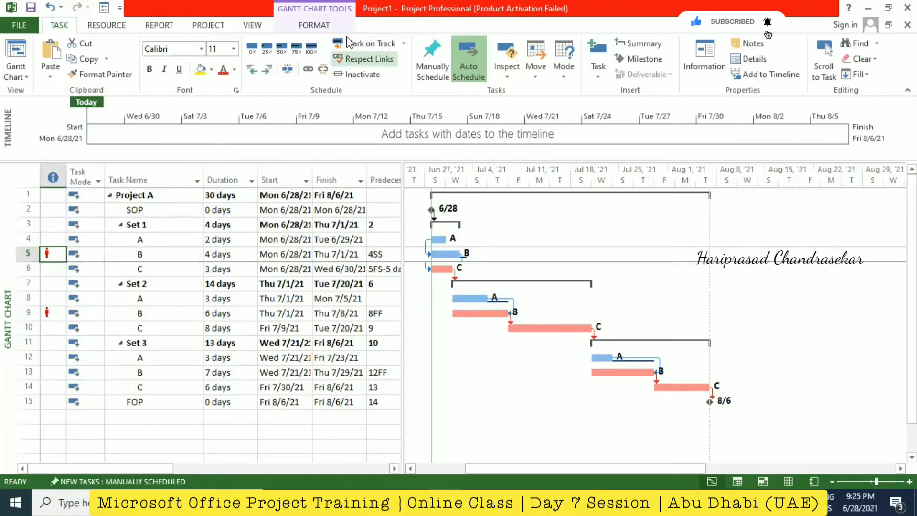
Look over the Level Resources settings for resource B without leveling, and search for the next overallocation.
click(115, 27)
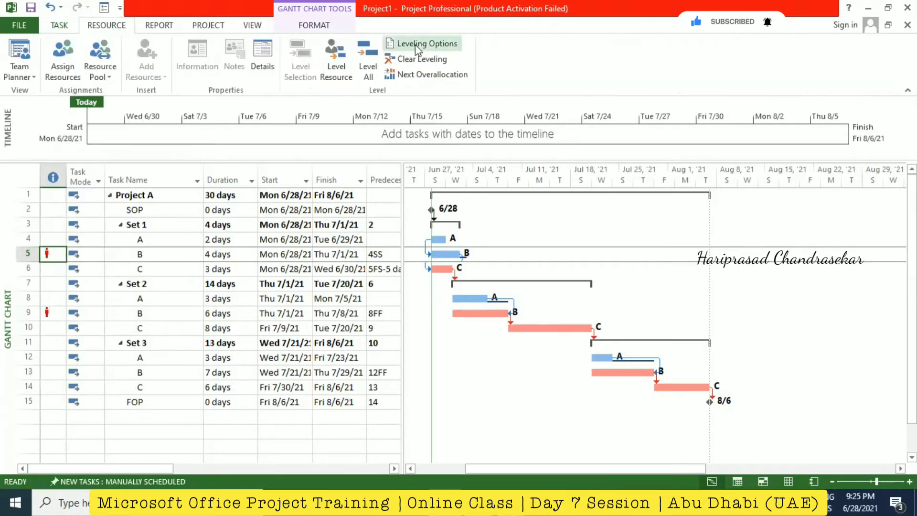
click(350, 74)
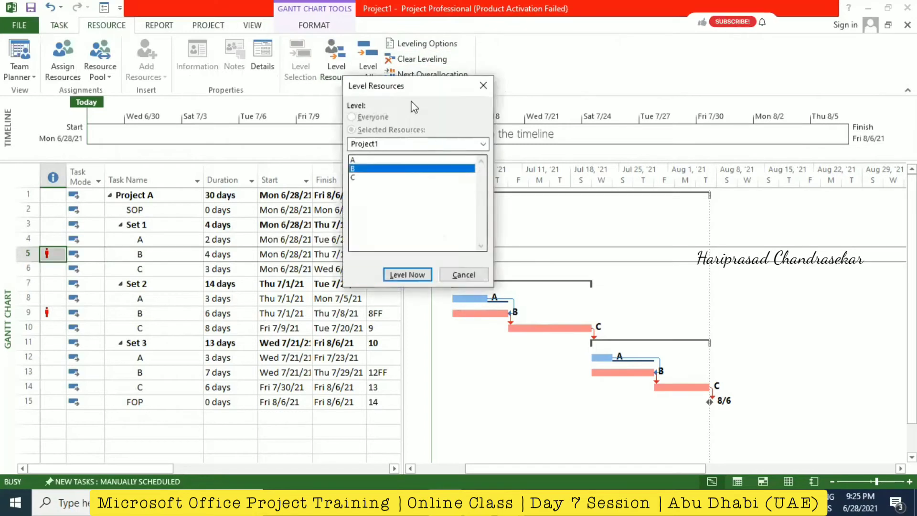
drag(409, 93, 586, 93)
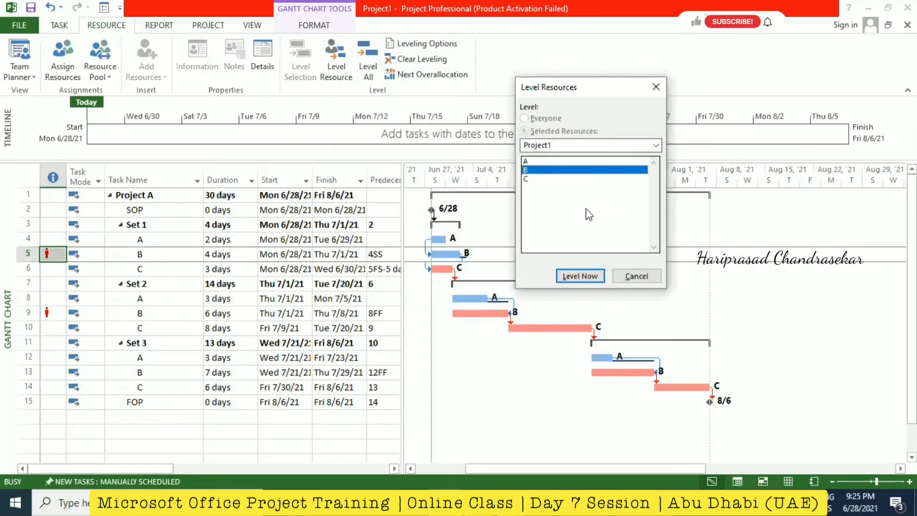
click(629, 275)
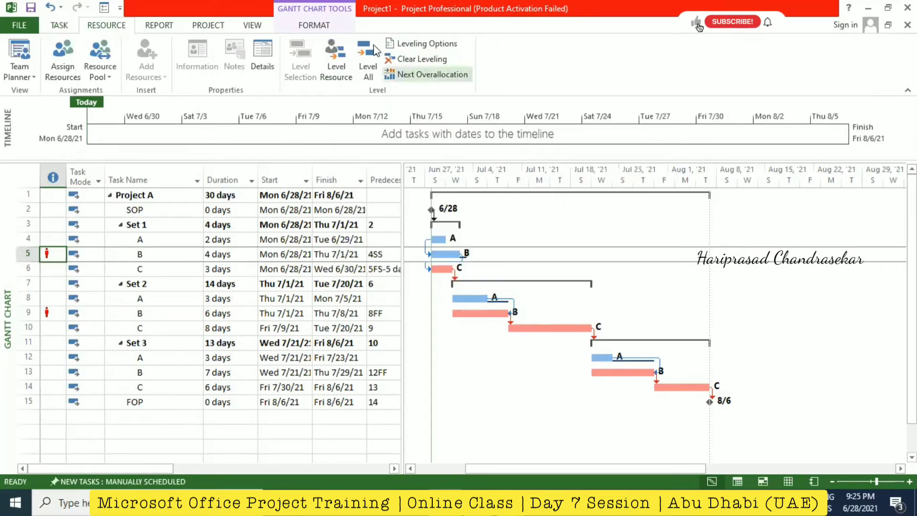
click(430, 74)
click(583, 233)
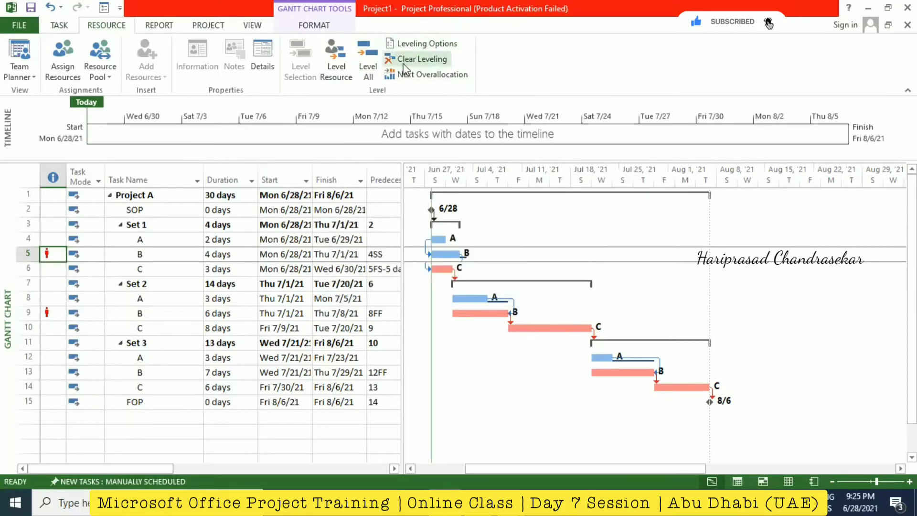
click(336, 60)
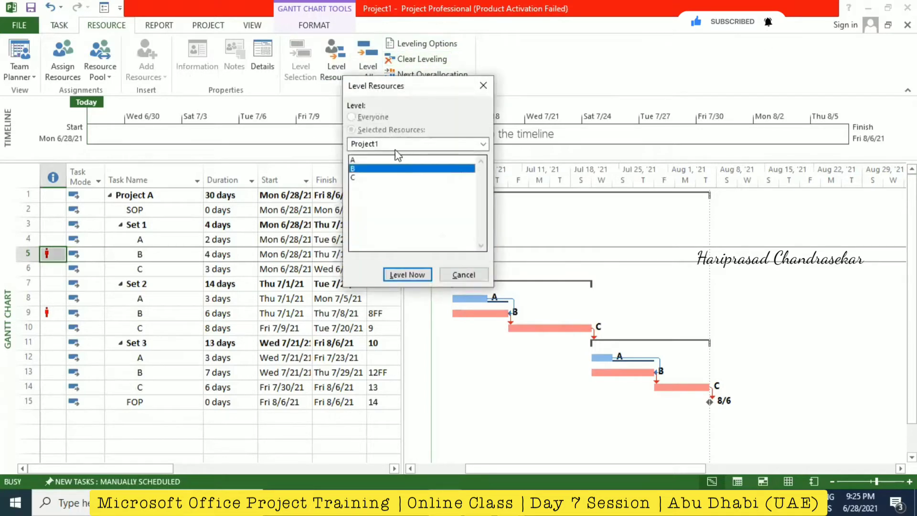
click(483, 86)
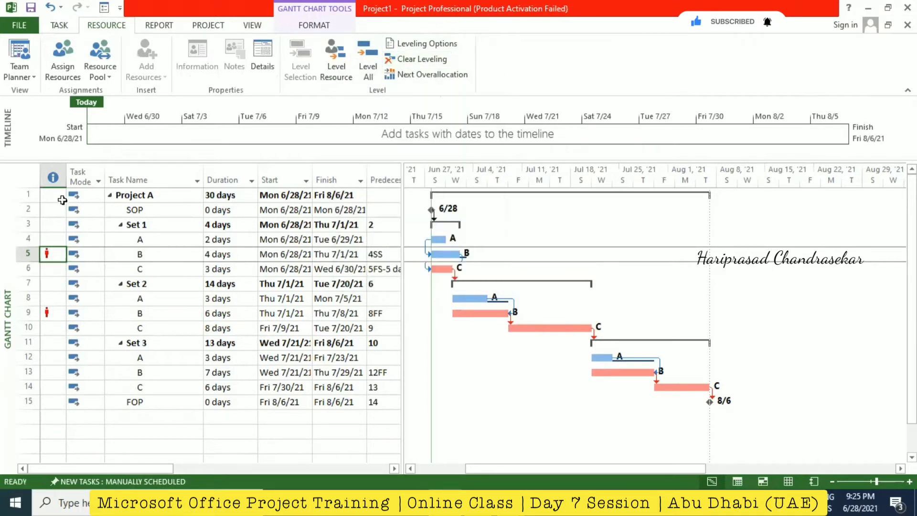
Switch to the Resource Graph view to examine the resource allocation.
right_click(9, 230)
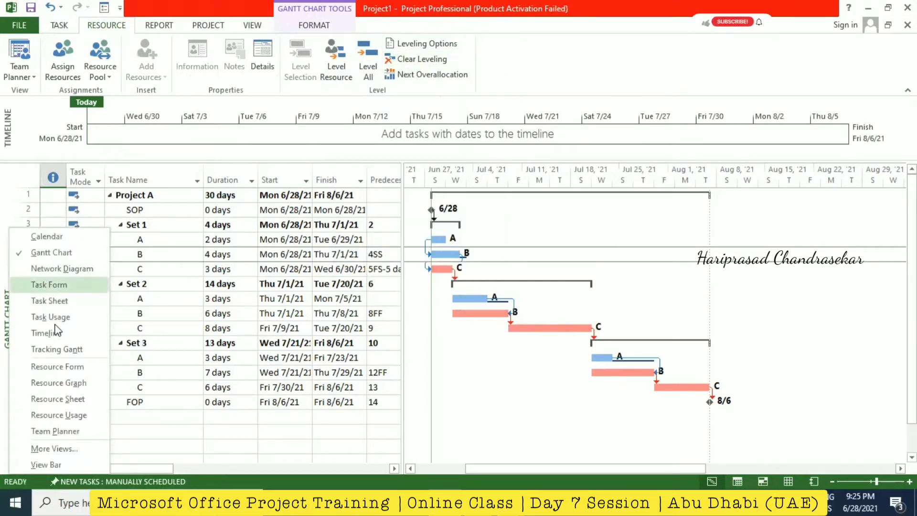
click(74, 382)
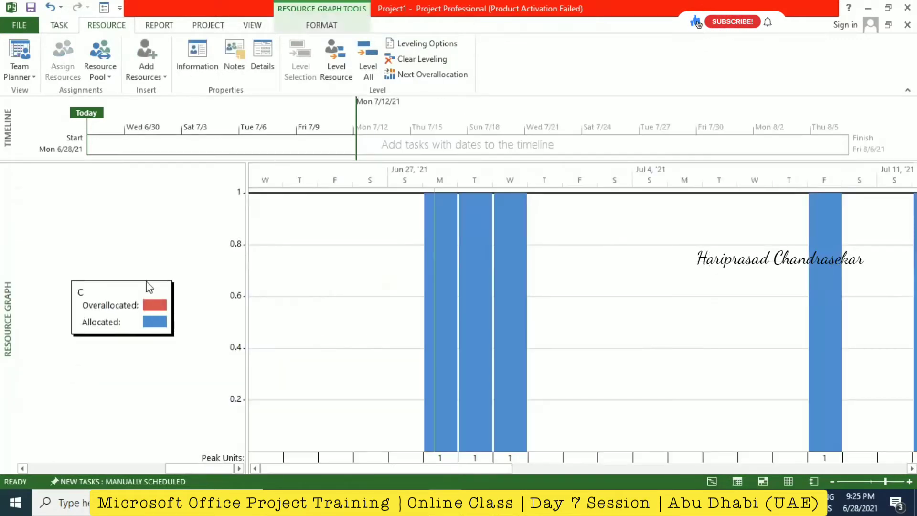
Zoom the Resource Graph to the entire project and review the allocation of resources A and B.
right_click(545, 176)
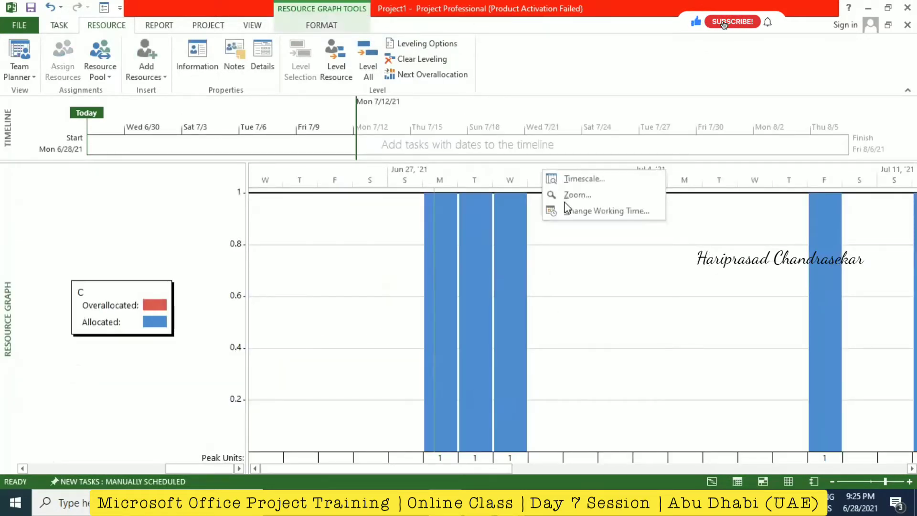
click(566, 195)
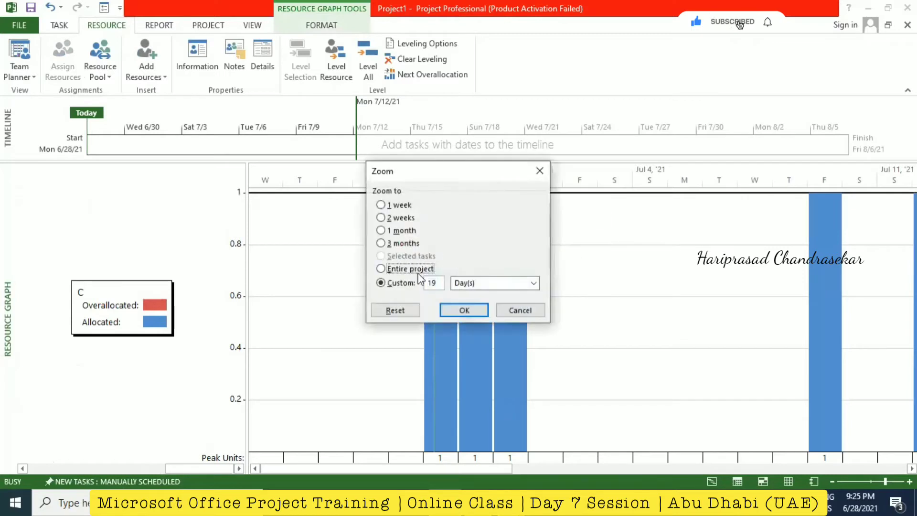
click(412, 269)
click(463, 310)
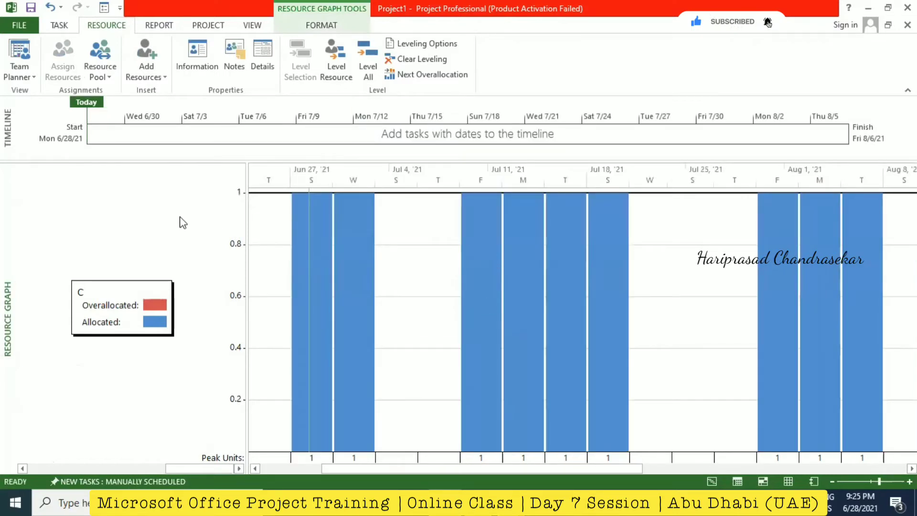
scroll(183, 223, up, 2)
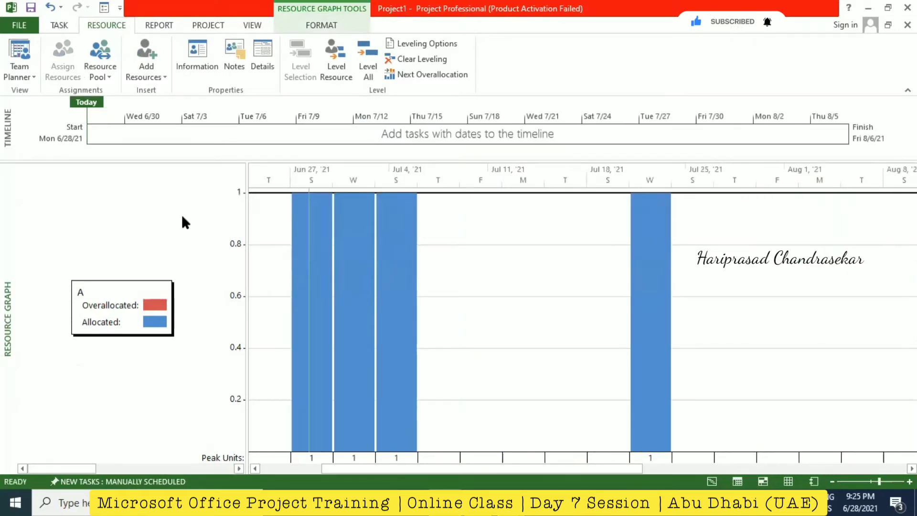
scroll(182, 217, down, 1)
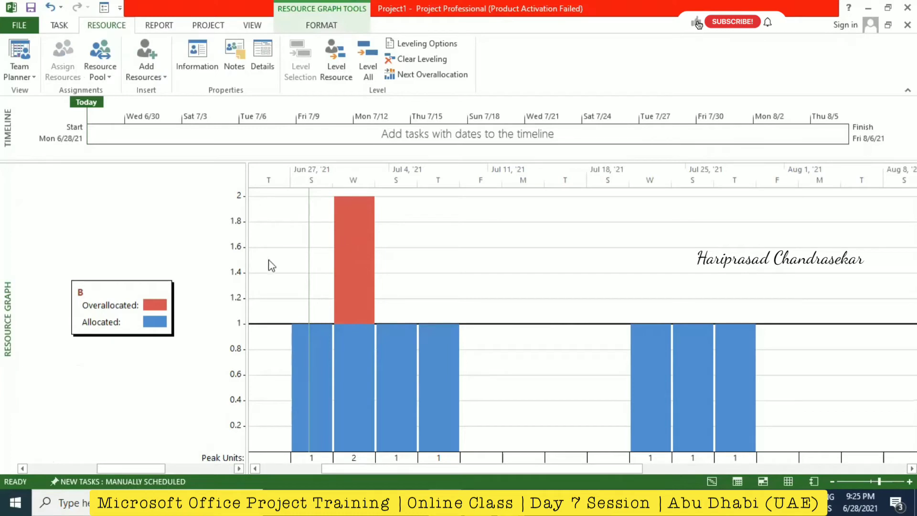
Return to the Gantt Chart view and look over the Level Resources settings for resource B without leveling.
right_click(7, 192)
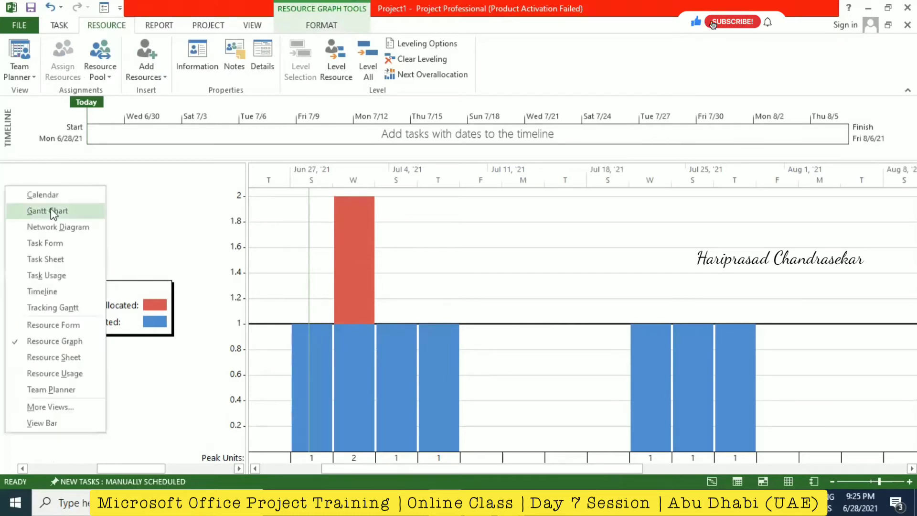
click(50, 208)
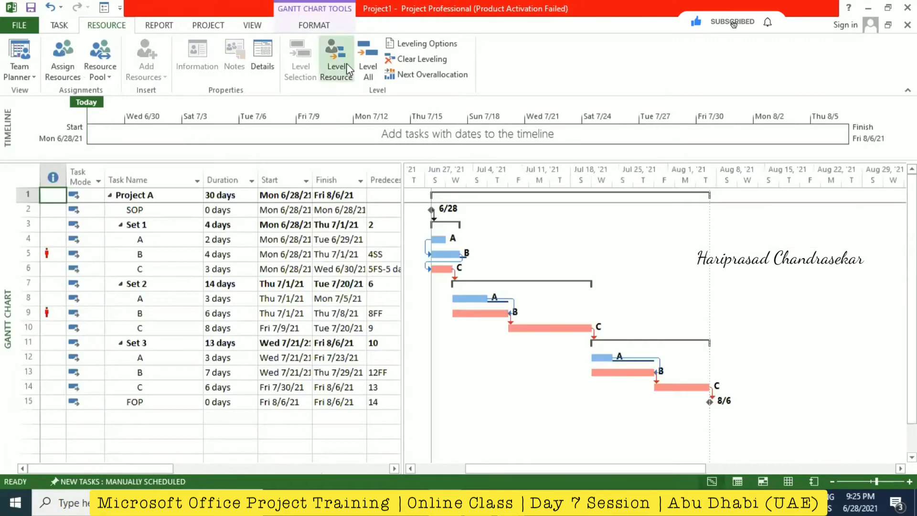
click(338, 76)
click(361, 168)
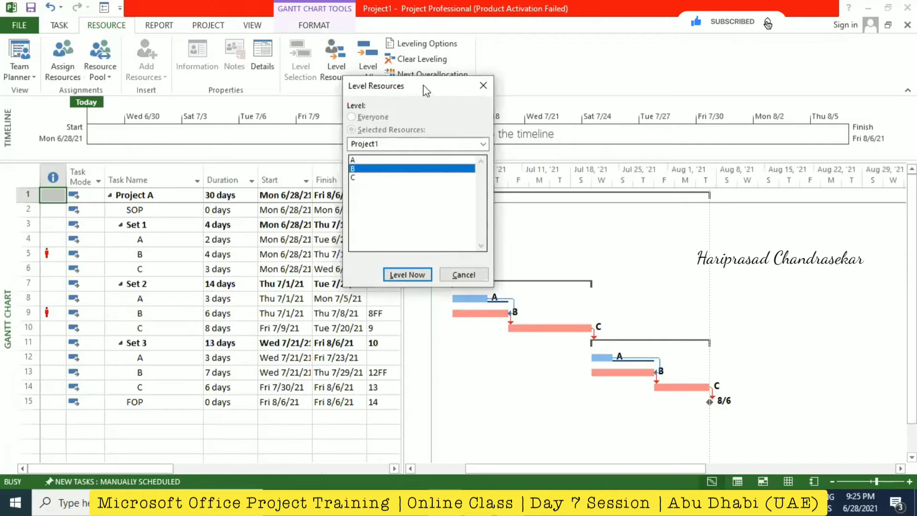
drag(427, 84, 694, 58)
click(753, 56)
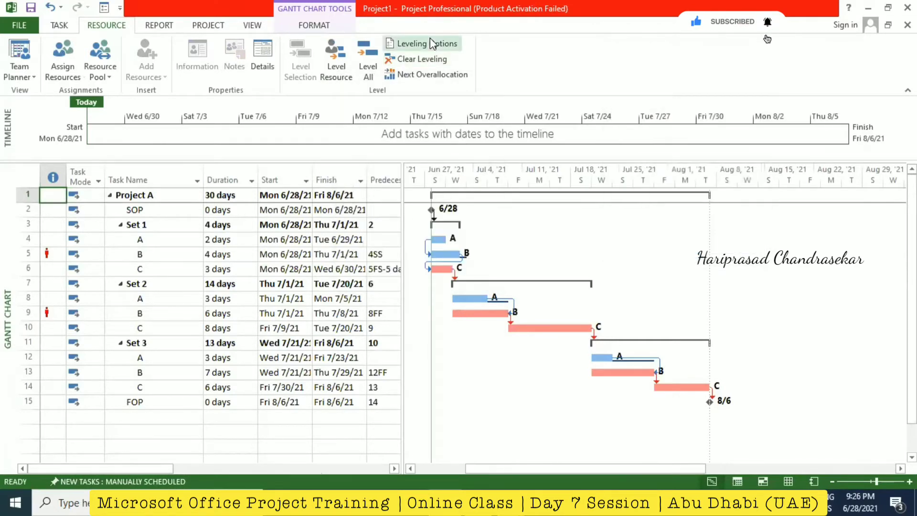
Review the Resource Leveling options for calculations, range and resolving overallocations without applying them.
click(430, 43)
drag(484, 115, 742, 24)
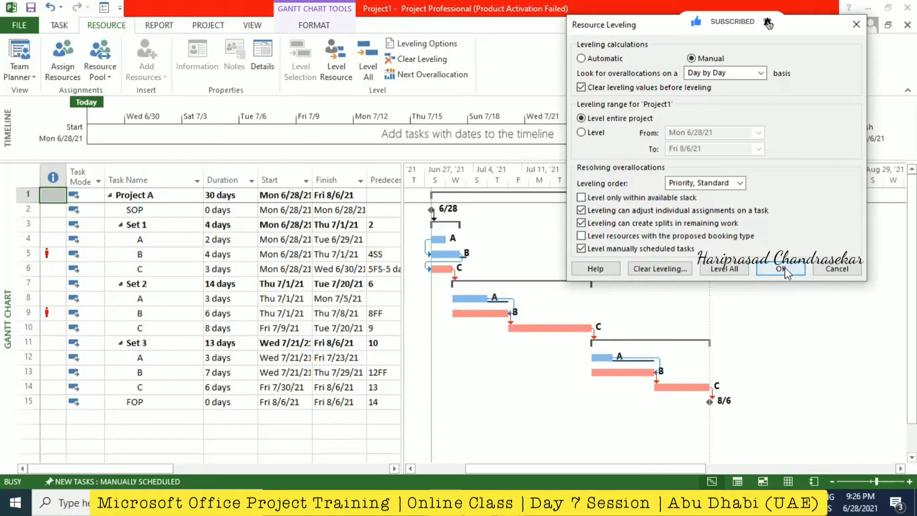
click(836, 268)
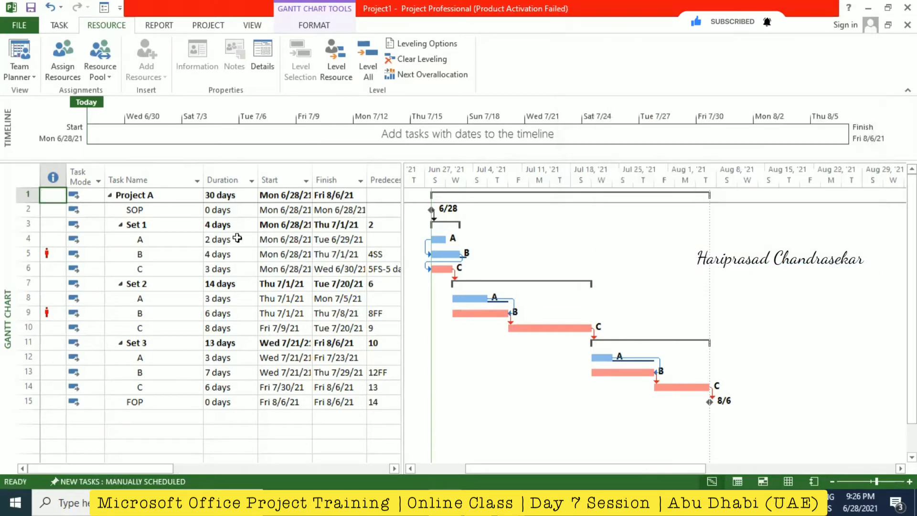
click(59, 24)
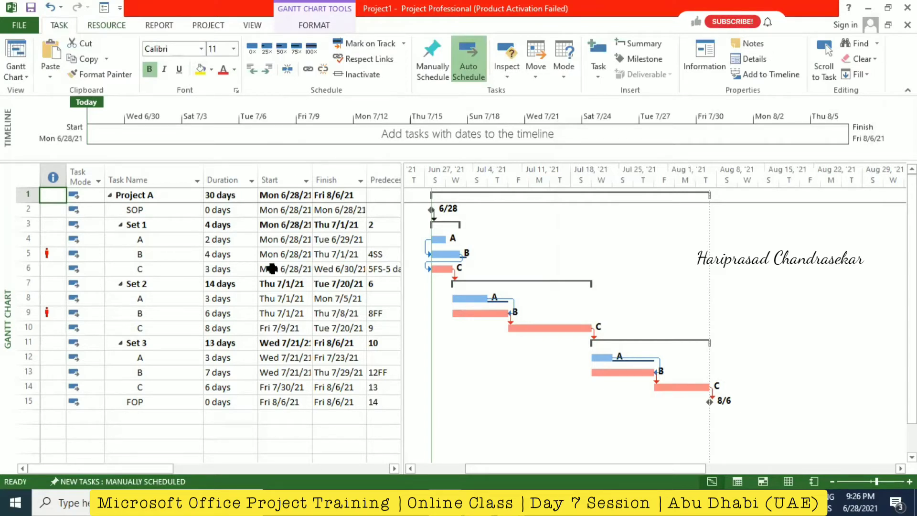
right_click(772, 298)
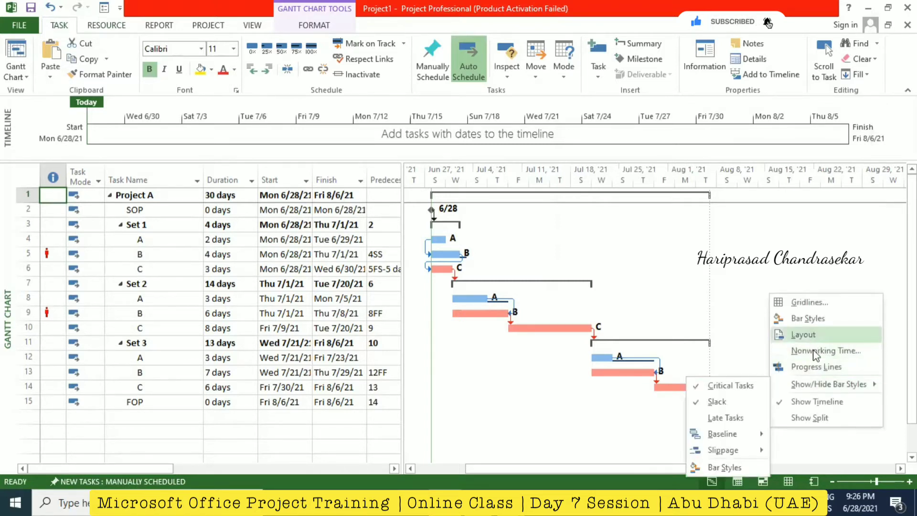
click(810, 318)
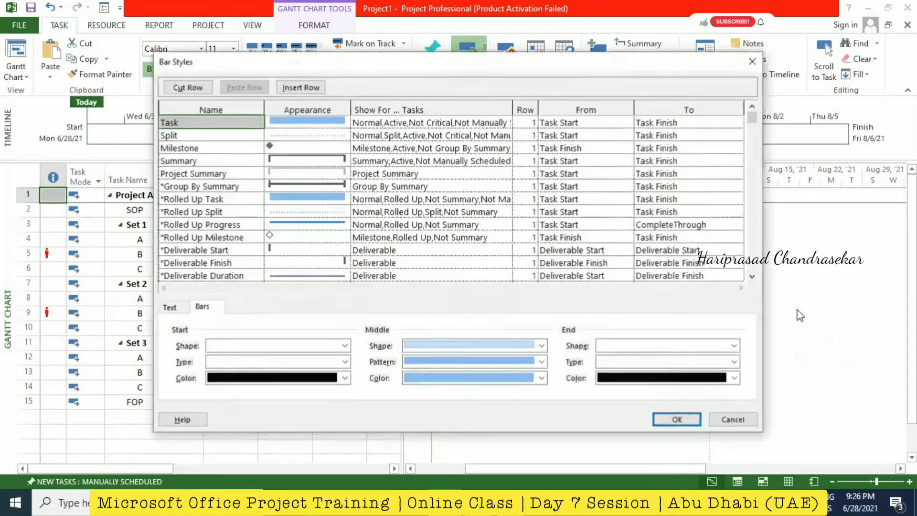
click(732, 417)
Turn on the display of Baseline bars in the Gantt chart.
right_click(773, 304)
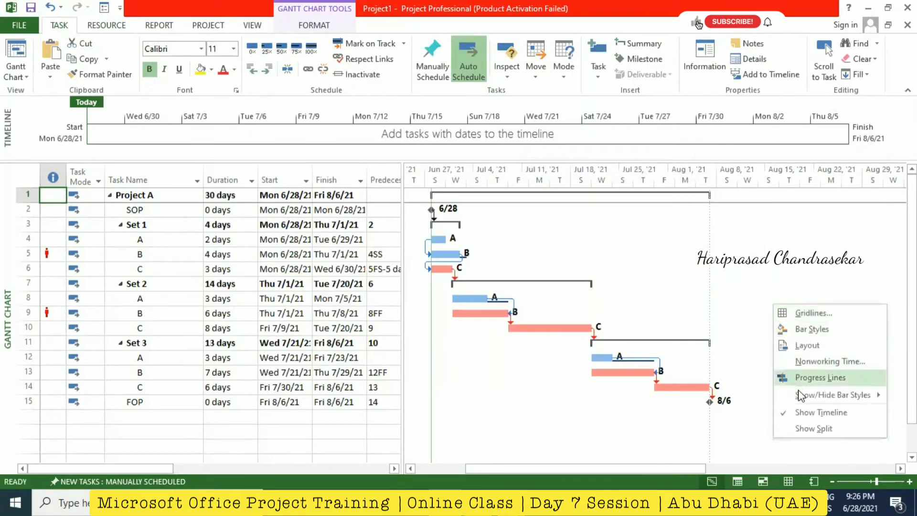
mouse_move(801, 399)
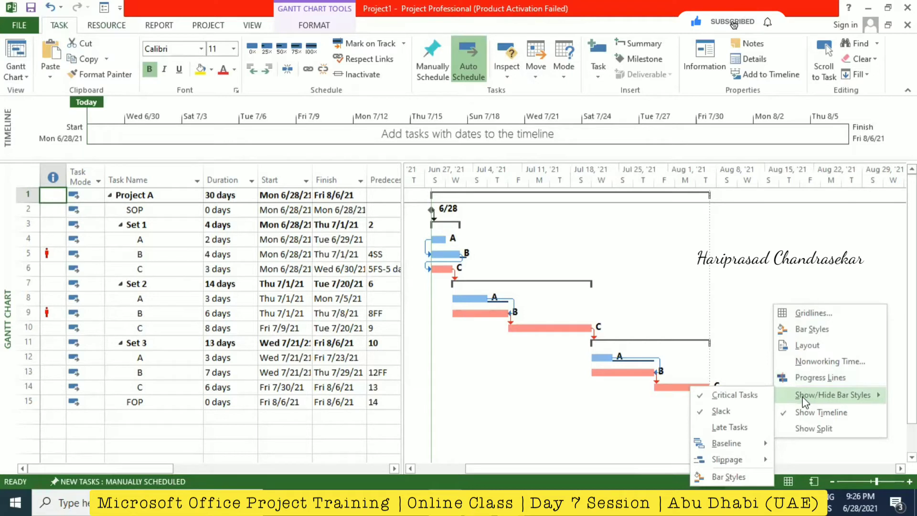
mouse_move(758, 448)
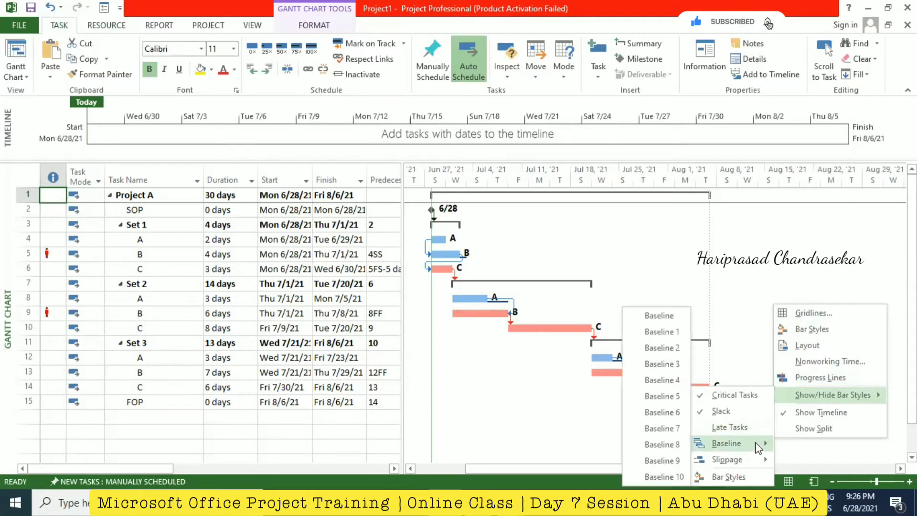
click(661, 316)
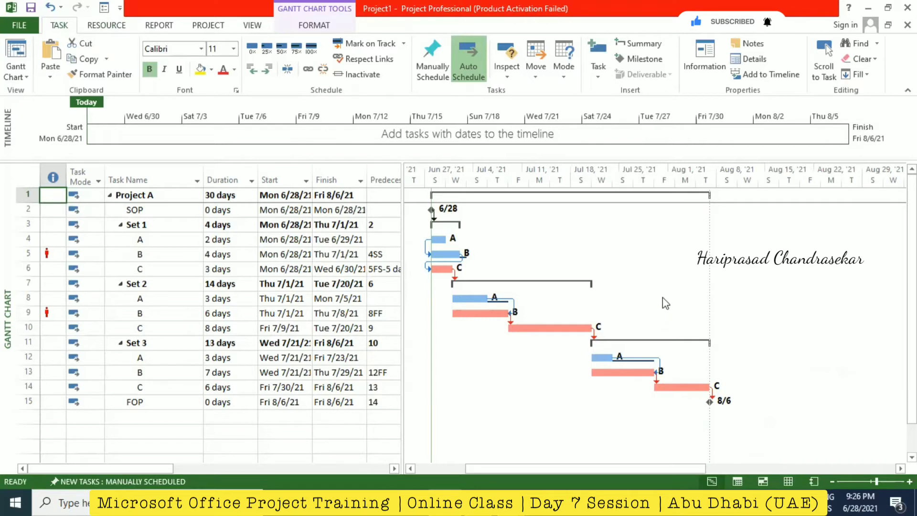
Examine the Baseline entry and its bar format in the Bar Styles list without changing it.
right_click(749, 269)
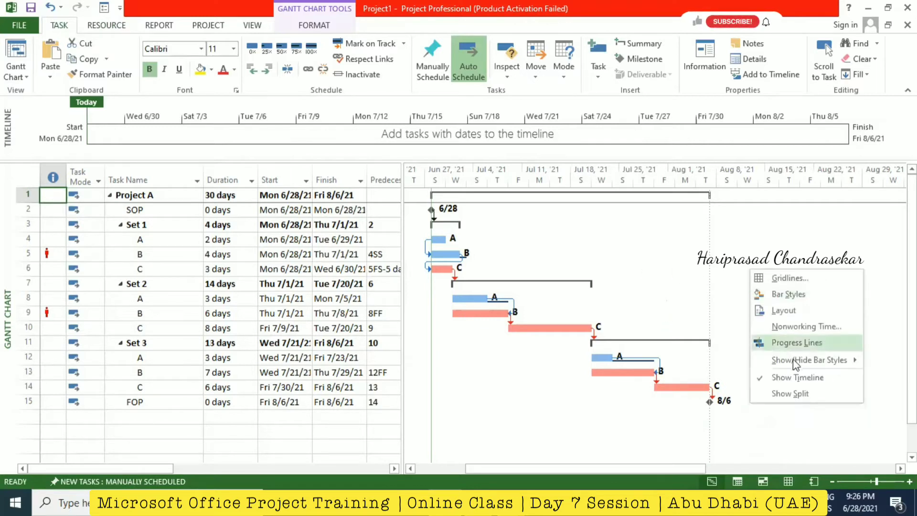
mouse_move(794, 360)
mouse_move(726, 415)
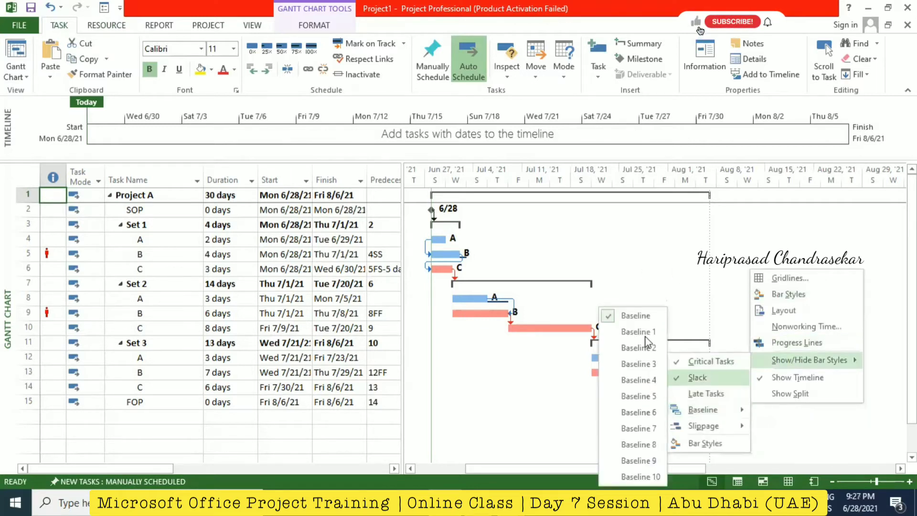
click(718, 442)
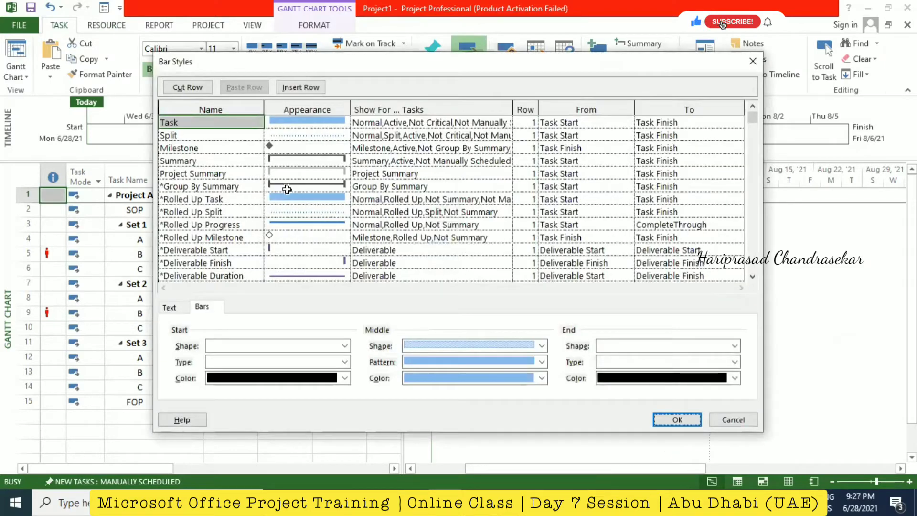
click(215, 186)
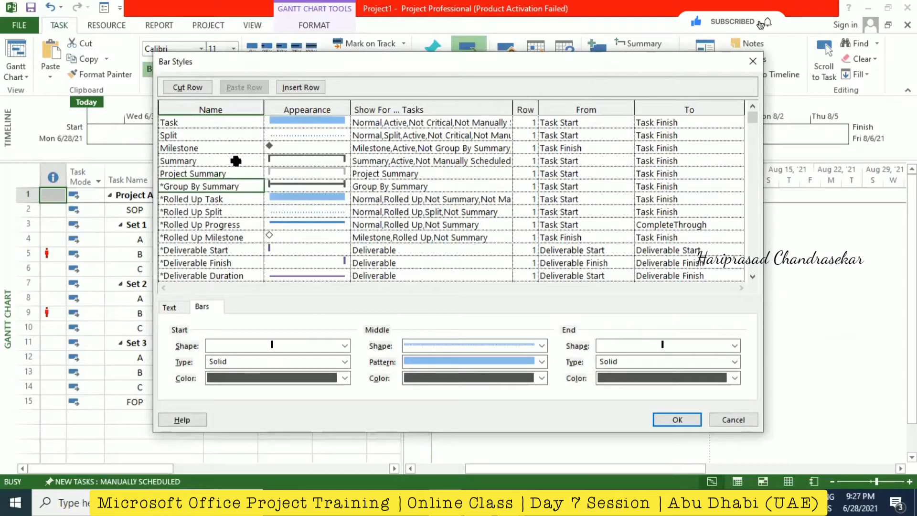
drag(751, 116, 755, 146)
click(250, 187)
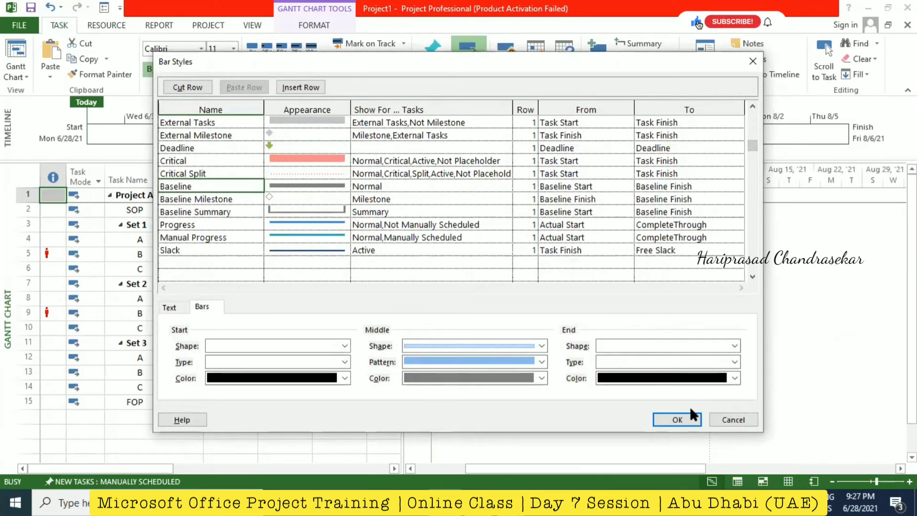
click(683, 419)
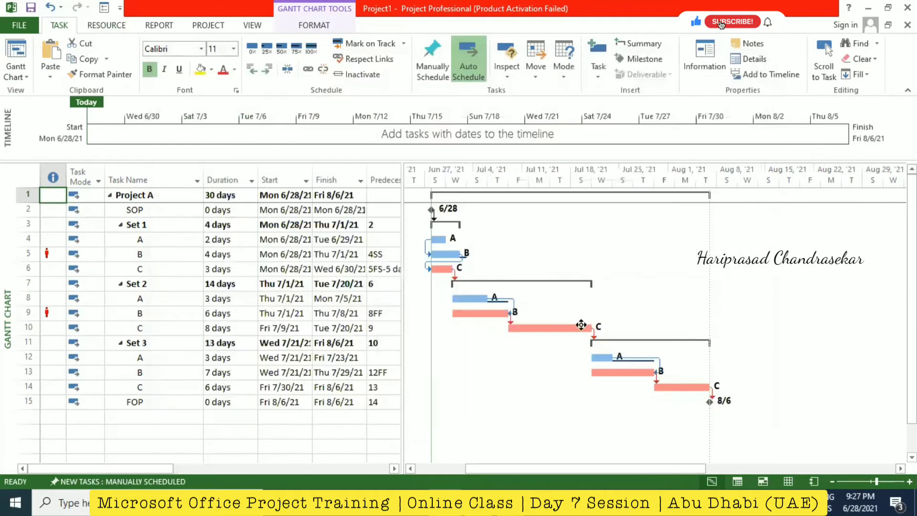
Check which baseline is selected for display and look over the Bar Styles list once more.
right_click(542, 237)
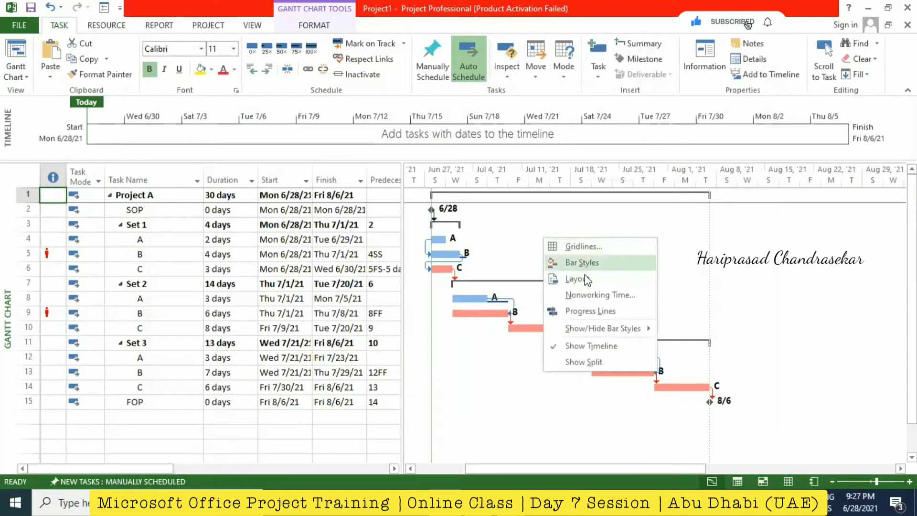
mouse_move(603, 328)
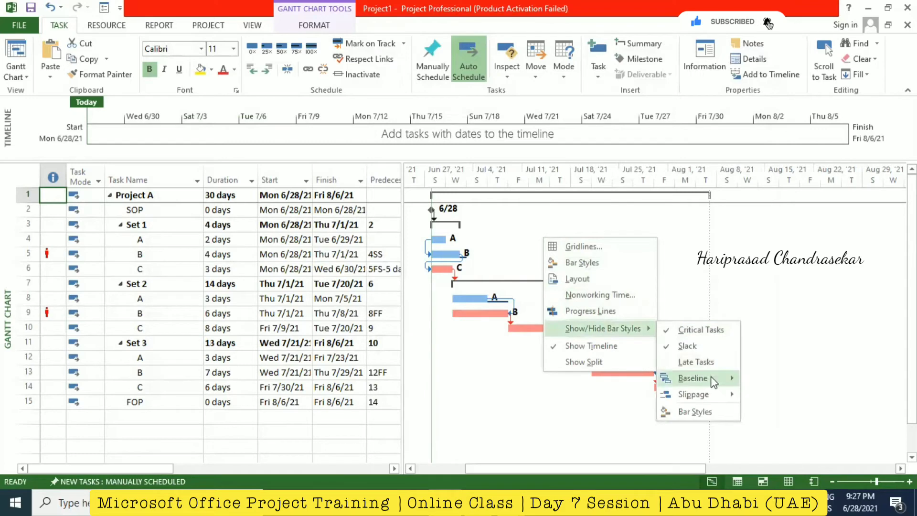
mouse_move(712, 381)
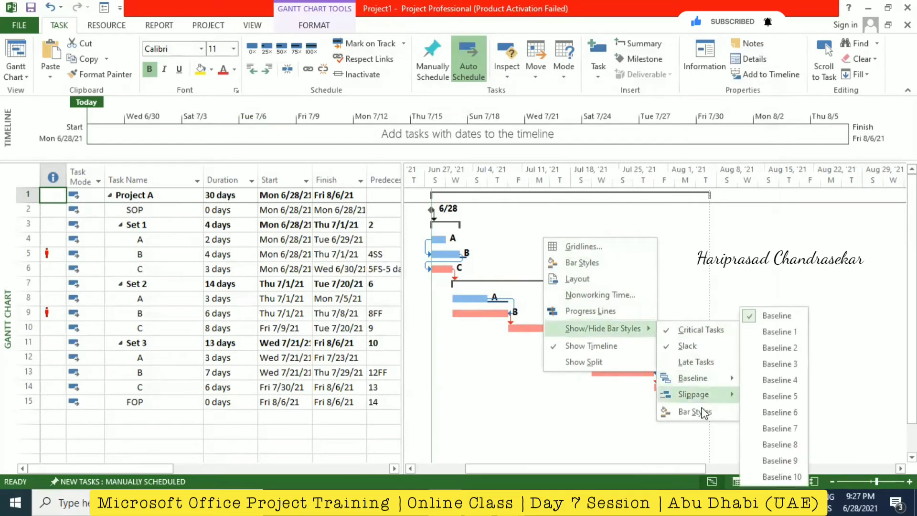
click(715, 412)
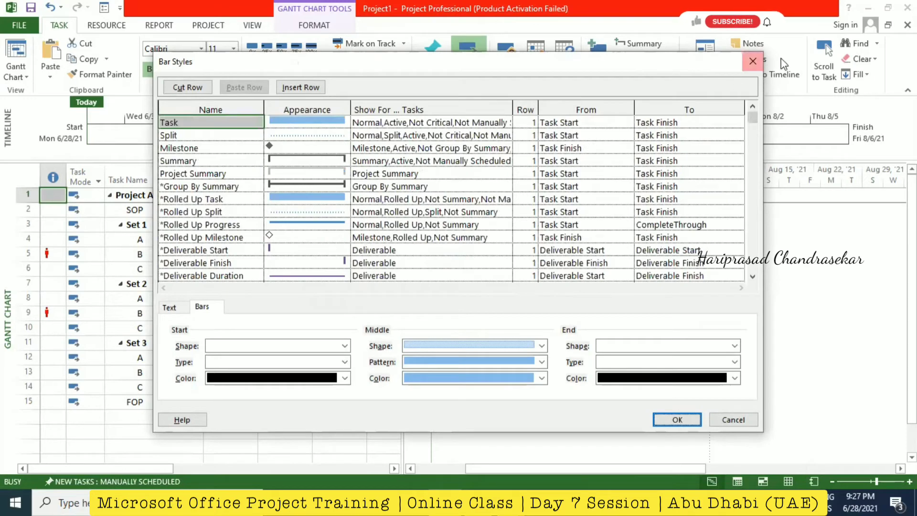
click(752, 62)
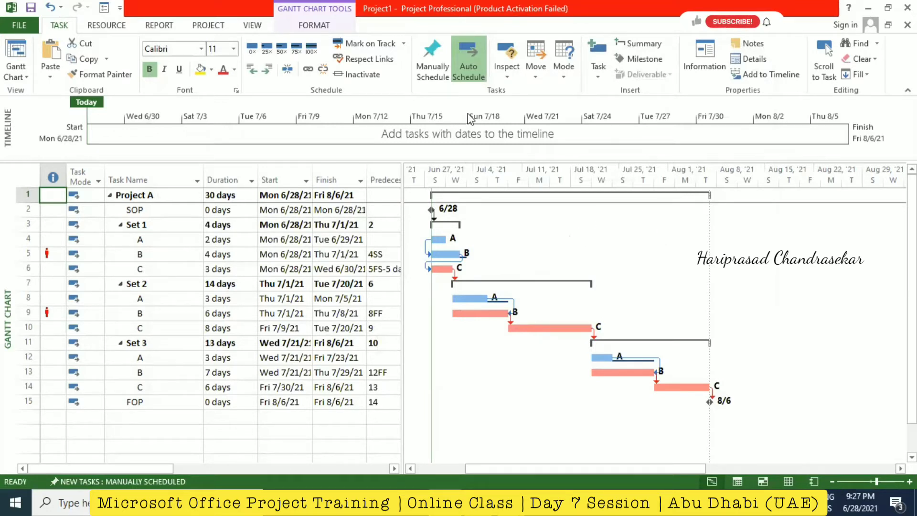
Set the baseline for the entire project, saving it as Baseline.
click(203, 23)
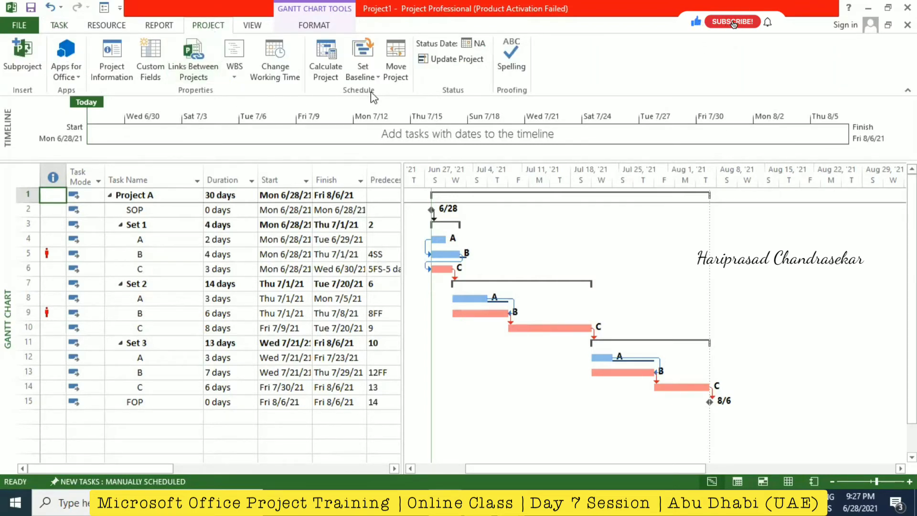
click(364, 72)
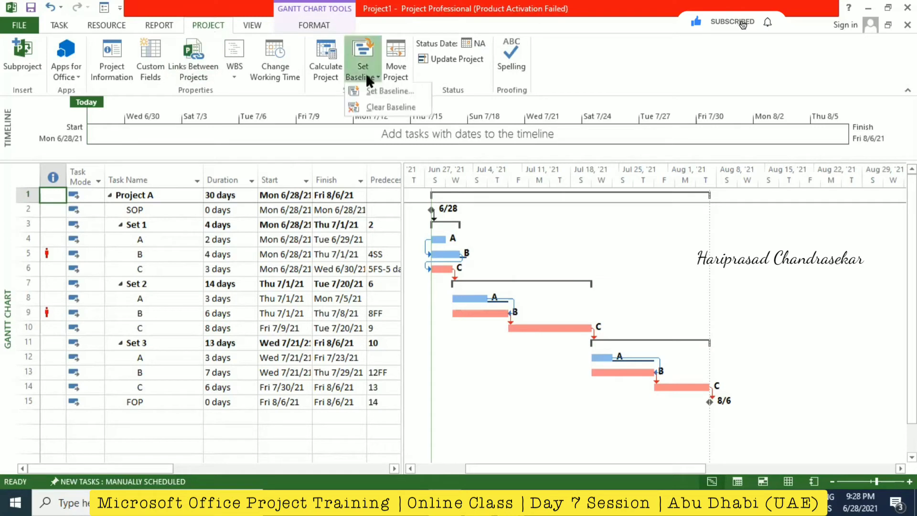
click(399, 90)
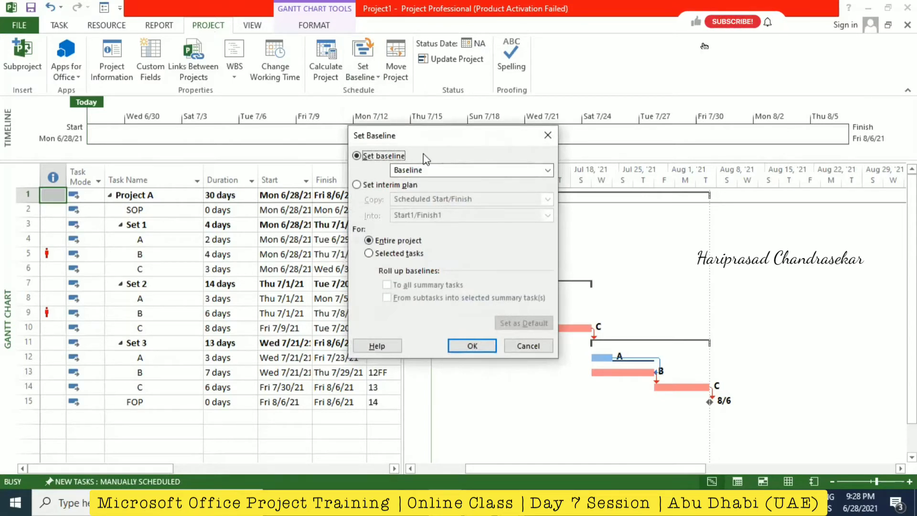
click(547, 171)
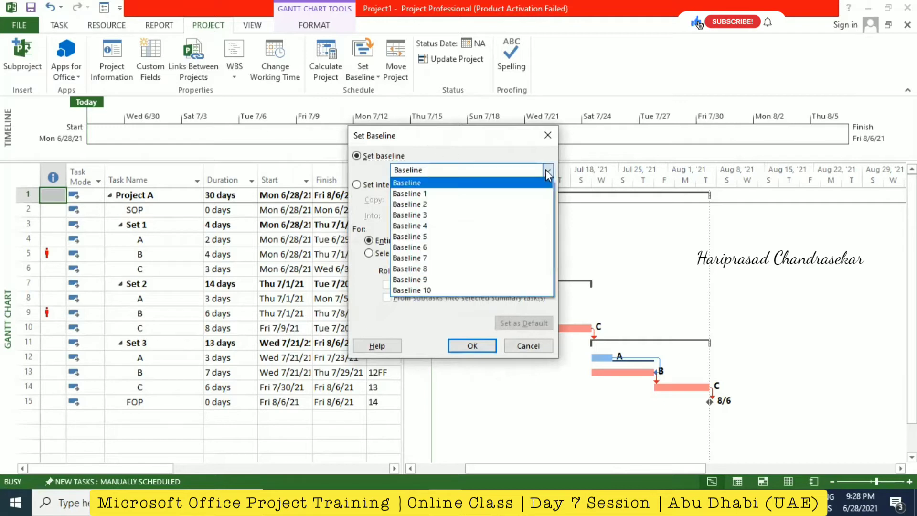
click(548, 172)
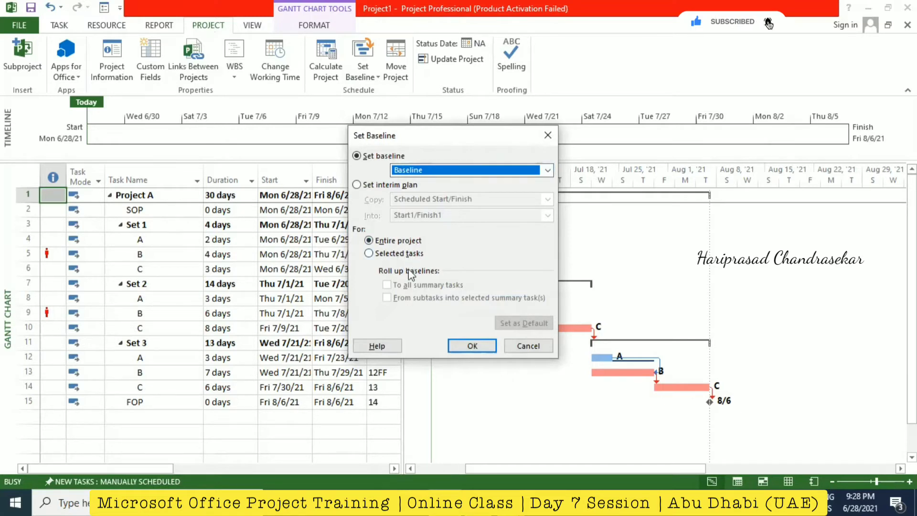
click(479, 345)
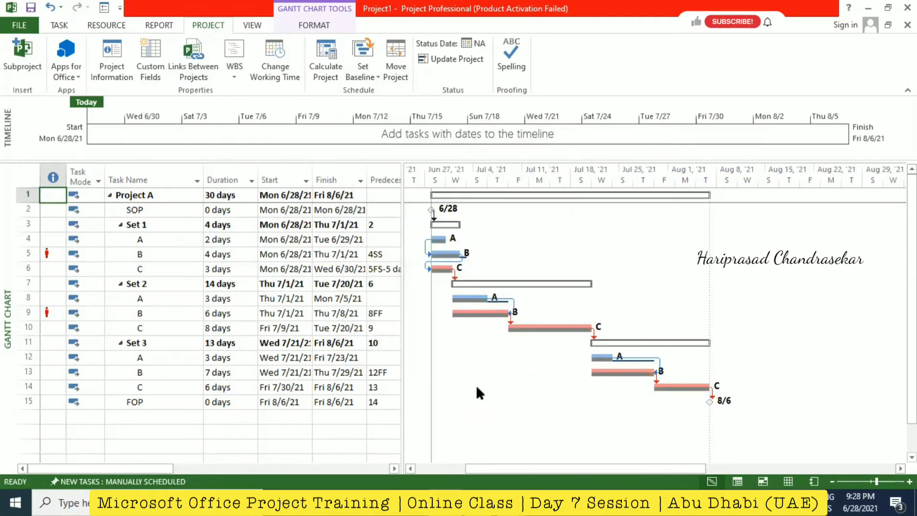
Choose the baseline last saved on Mon 6/28/21 as the one displayed in the Gantt chart.
right_click(536, 380)
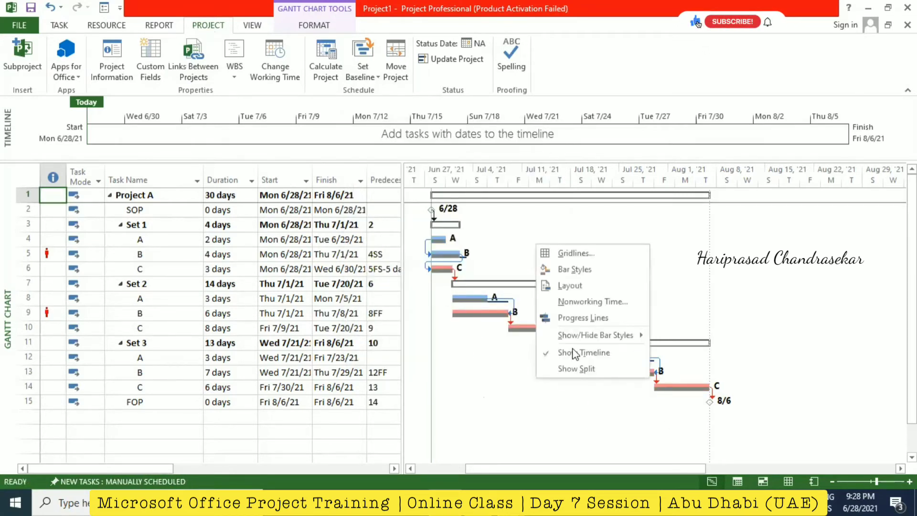
mouse_move(609, 336)
mouse_move(692, 385)
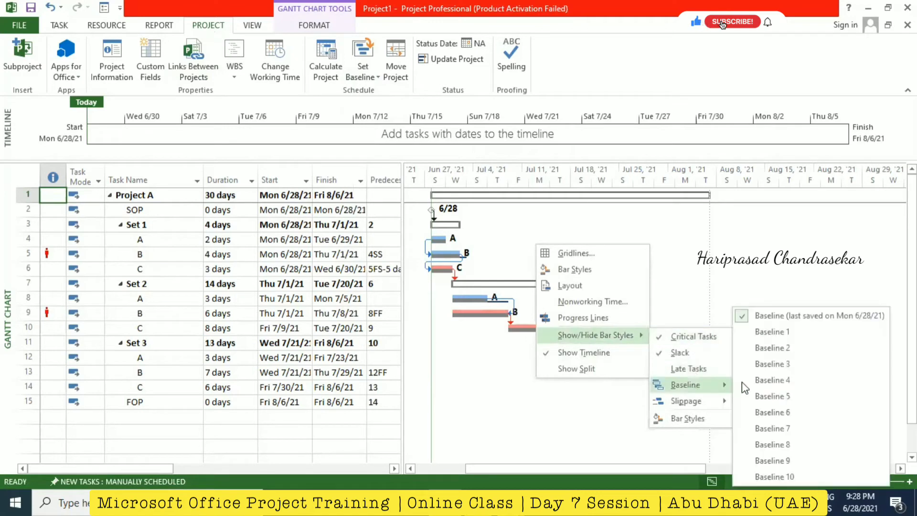
click(769, 315)
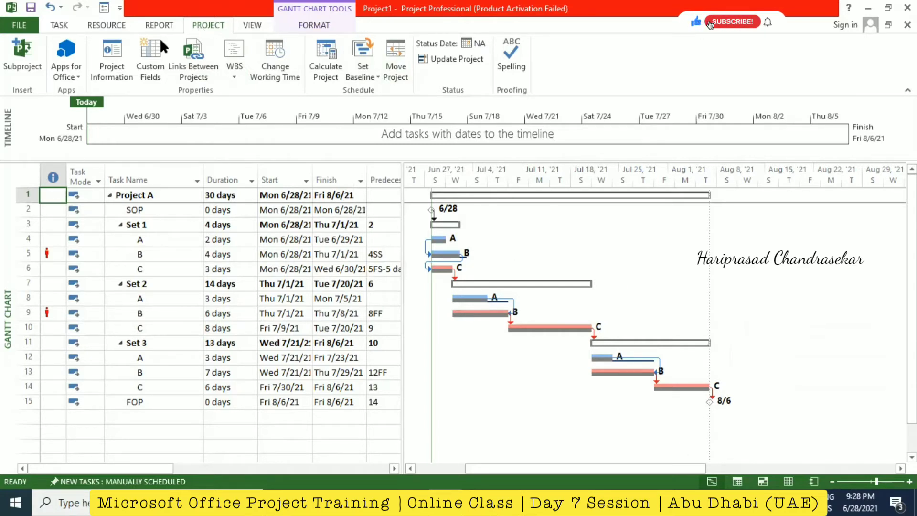
Try to level all resources across the entire project only within available slack, and close the leveling alert.
click(106, 25)
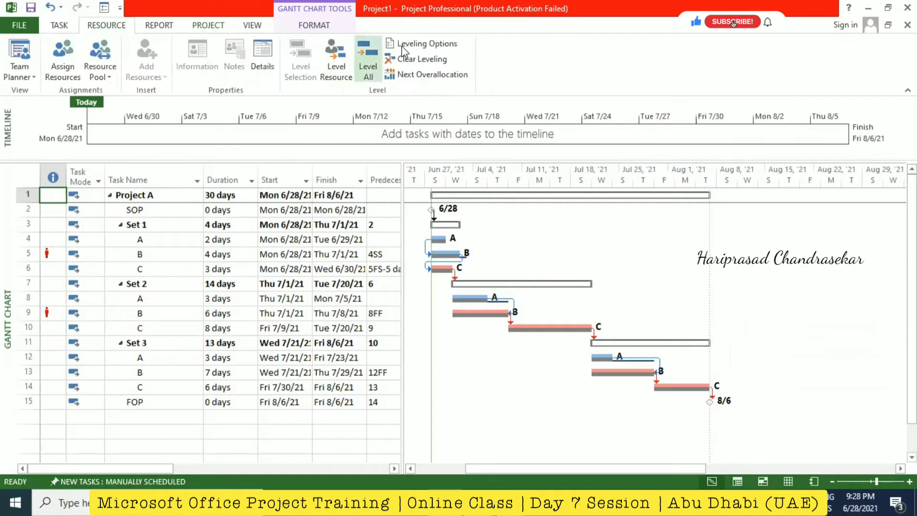
click(420, 44)
drag(476, 122, 269, 97)
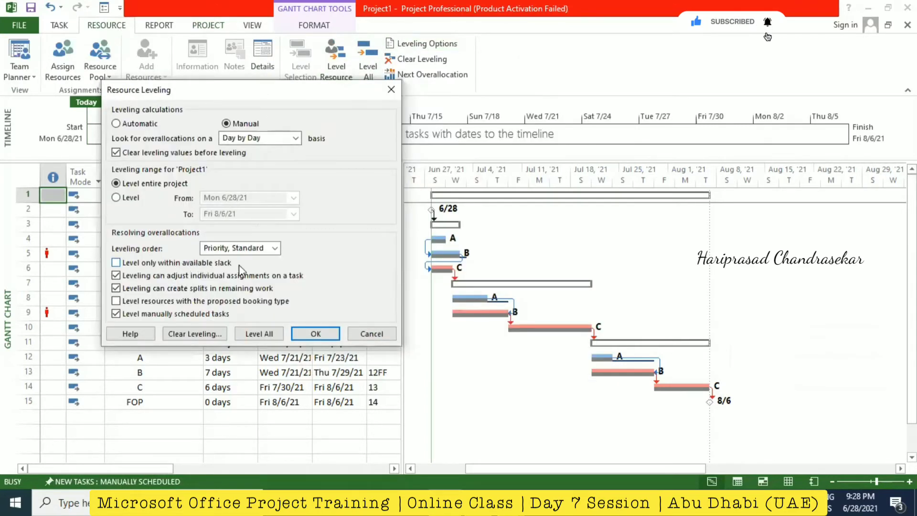
click(179, 262)
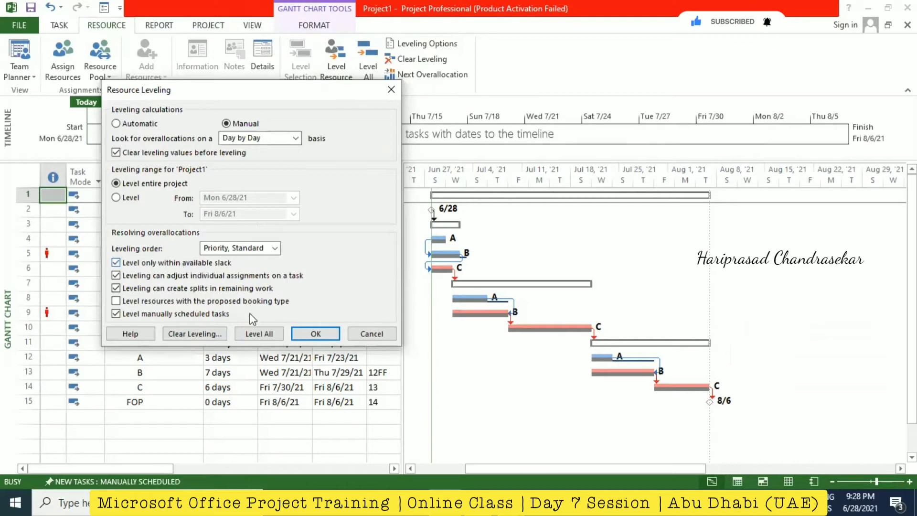
click(266, 335)
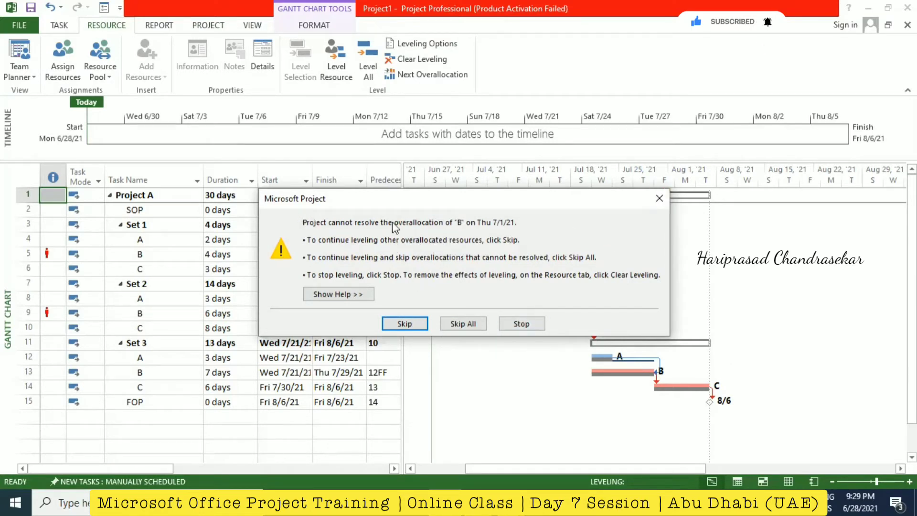
click(660, 200)
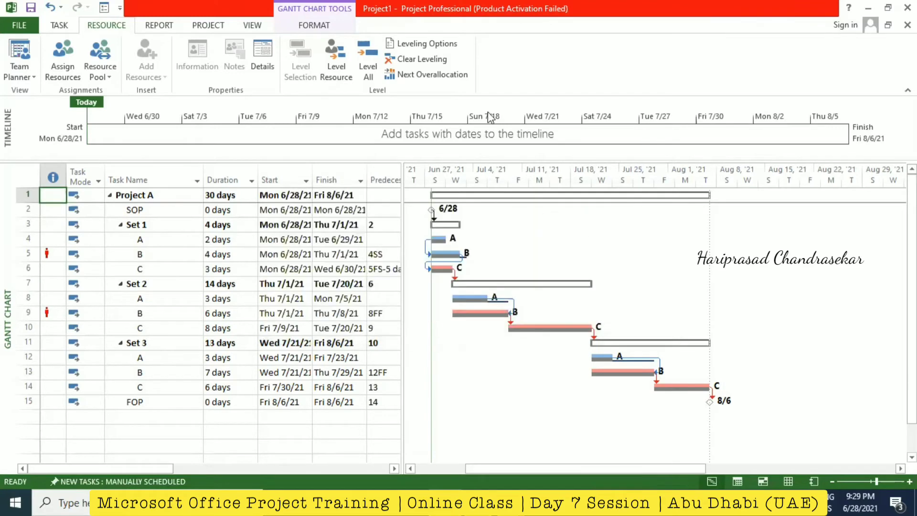
Level all resources across the entire project without the available-slack restriction, and review the slack and cost columns.
click(421, 44)
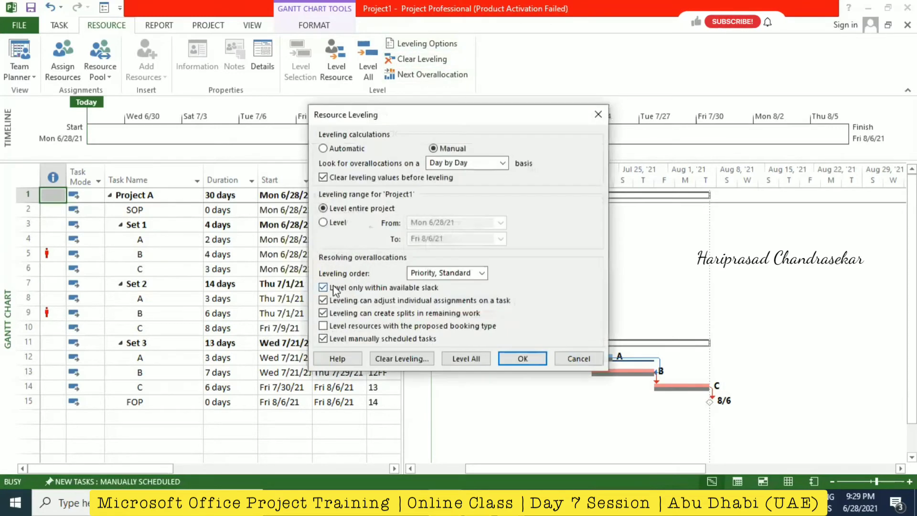
click(466, 358)
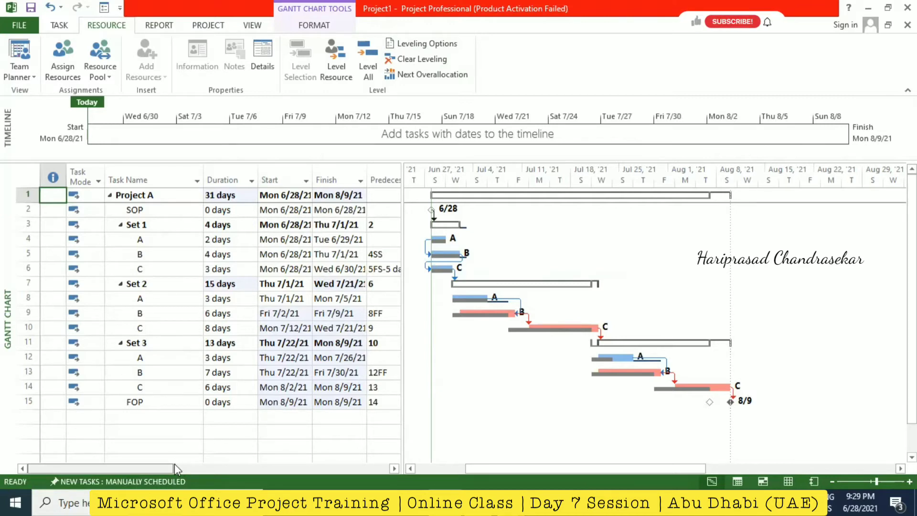
drag(174, 467, 369, 440)
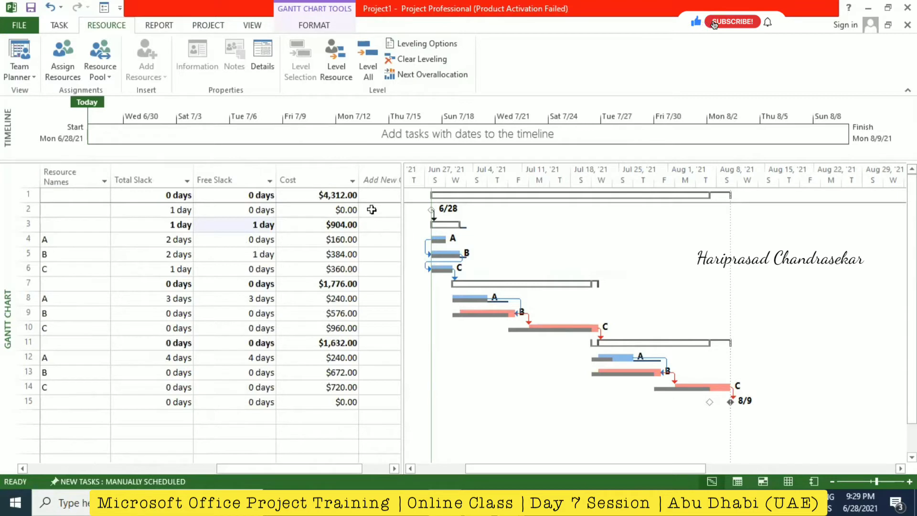
click(395, 468)
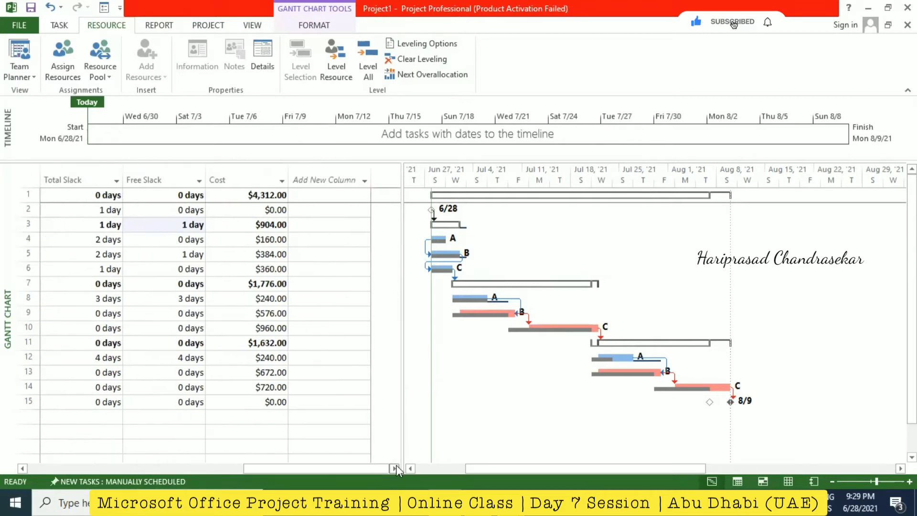
drag(376, 469, 74, 432)
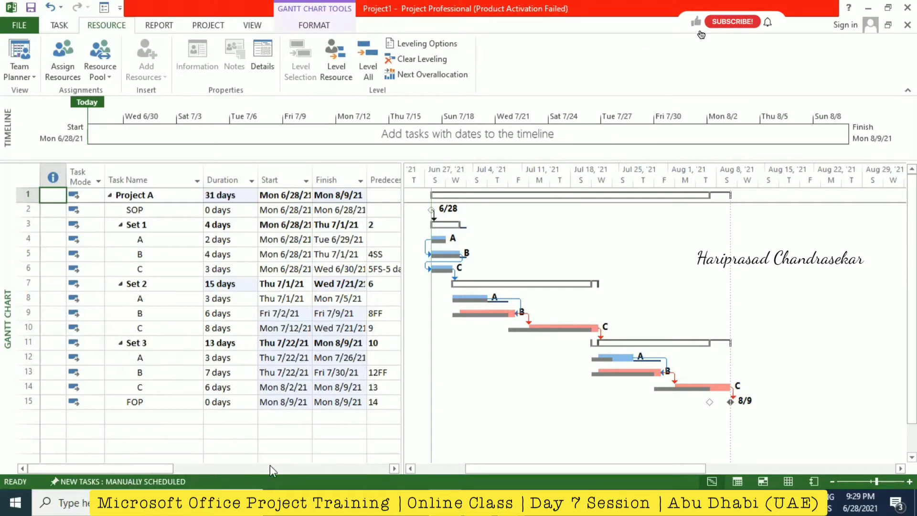
Add a Baseline Cost column after the Cost column in the task table.
drag(169, 467, 399, 451)
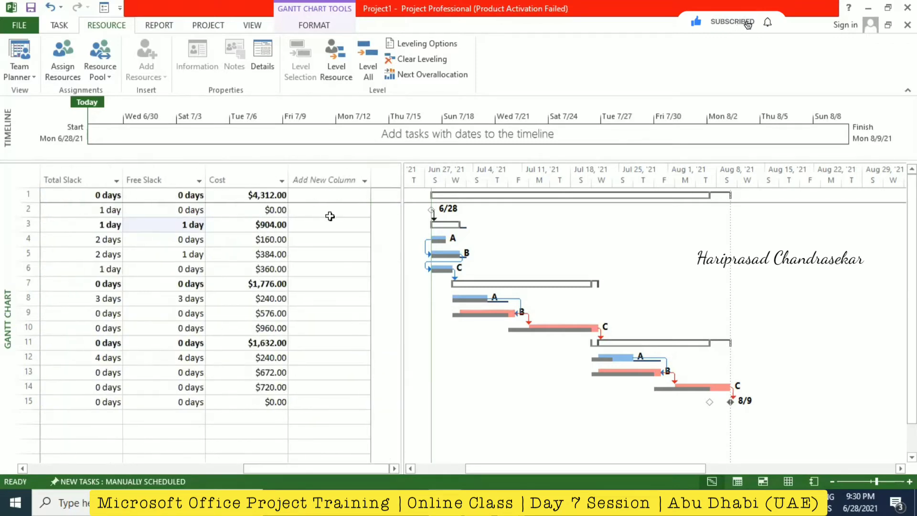
click(329, 180)
text(b)
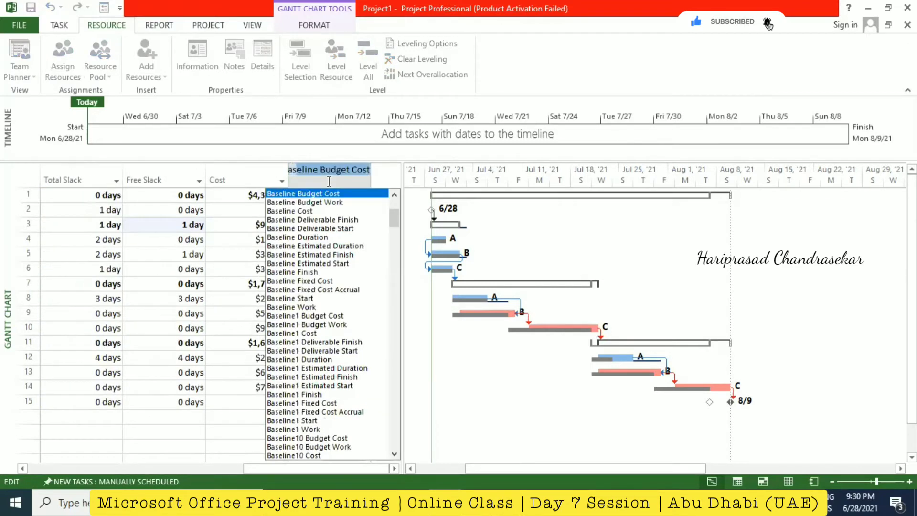
click(309, 211)
Add a Baseline Start column after Baseline Cost.
click(393, 174)
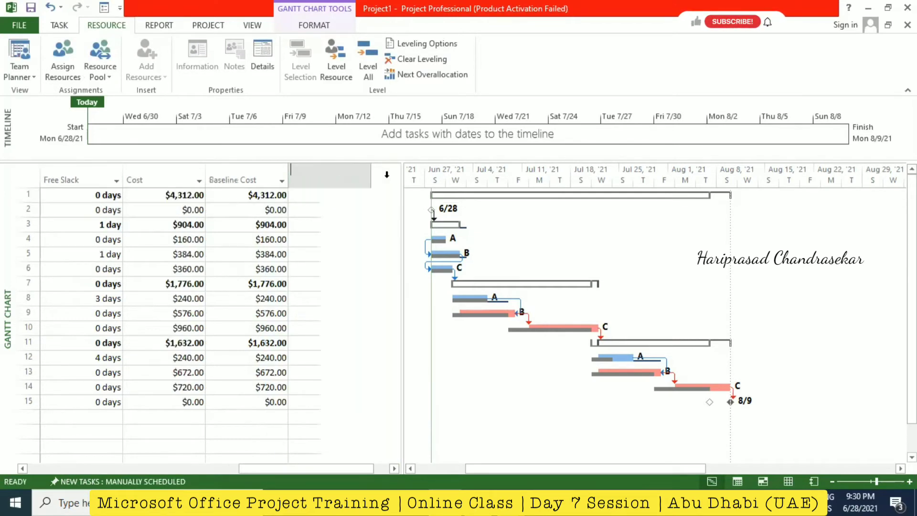
text(b)
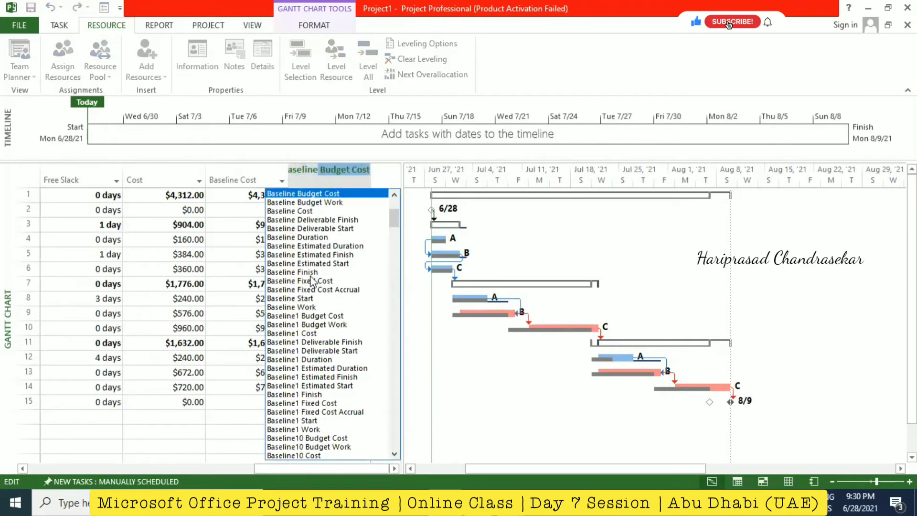
click(311, 299)
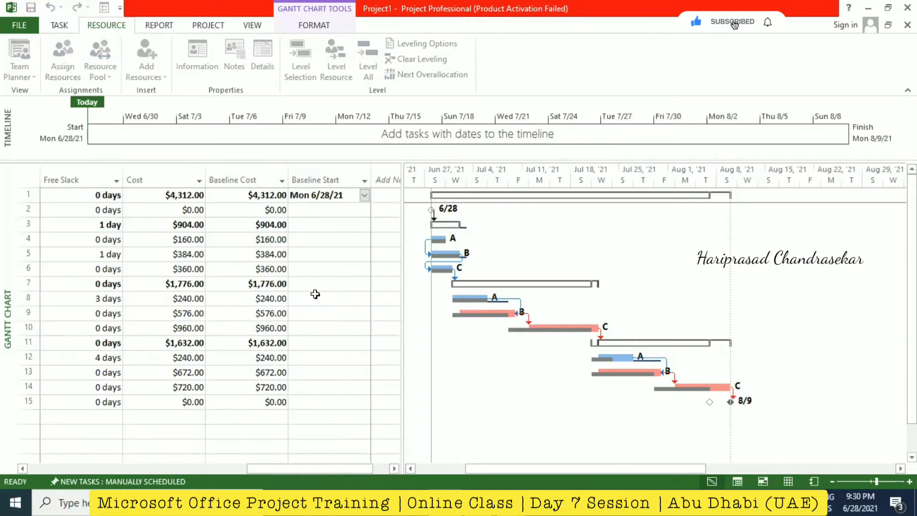
Add a Baseline Finish column after Baseline Start.
click(383, 181)
text(bae)
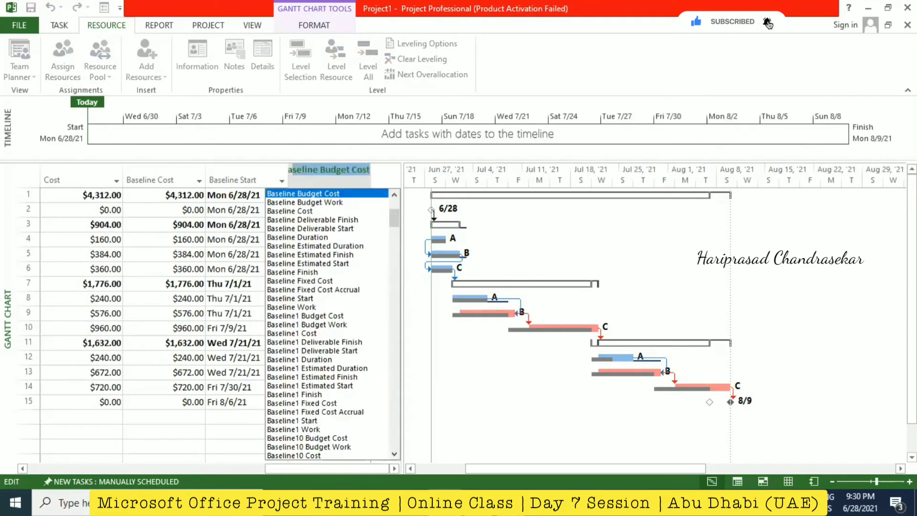
key(BackSpace)
text(s)
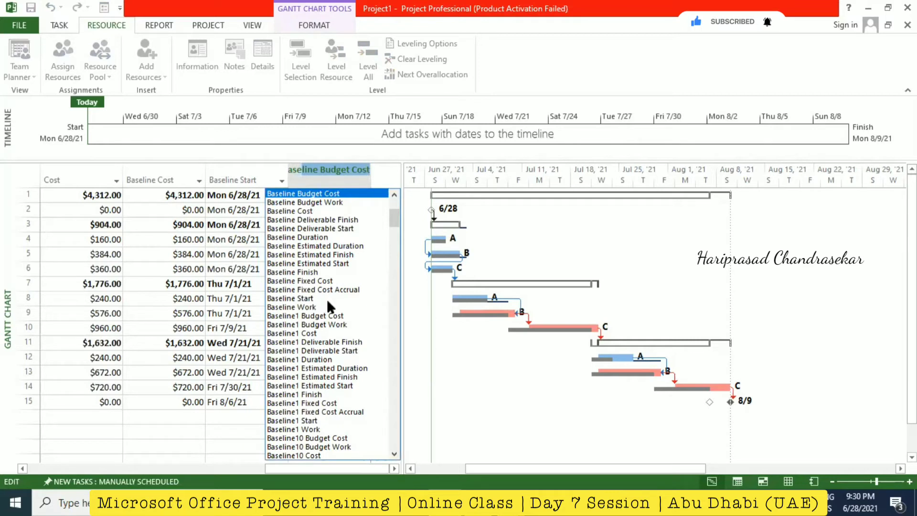
click(319, 272)
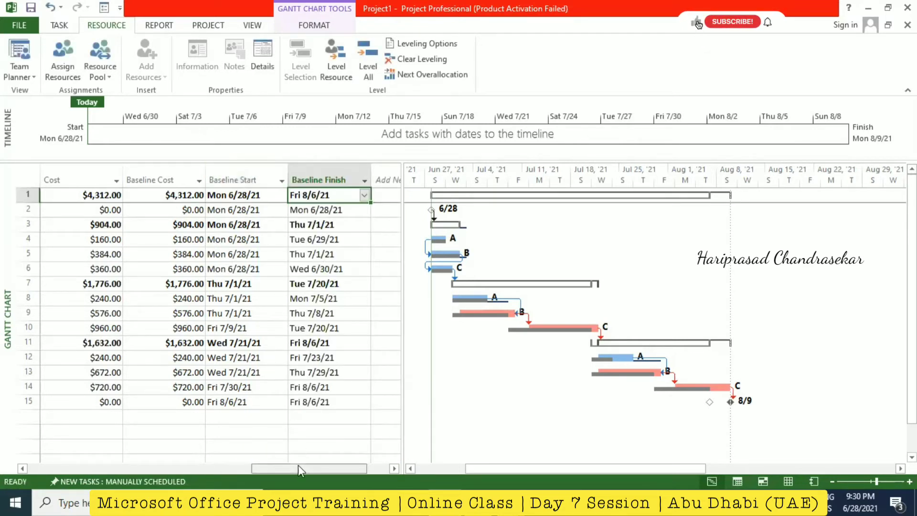
Move the Baseline Finish column ahead of Baseline Cost and Cost, directly after Free Slack.
mouse_move(298, 466)
mouse_down()
mouse_move(240, 458)
mouse_move(330, 450)
mouse_move(308, 450)
mouse_up()
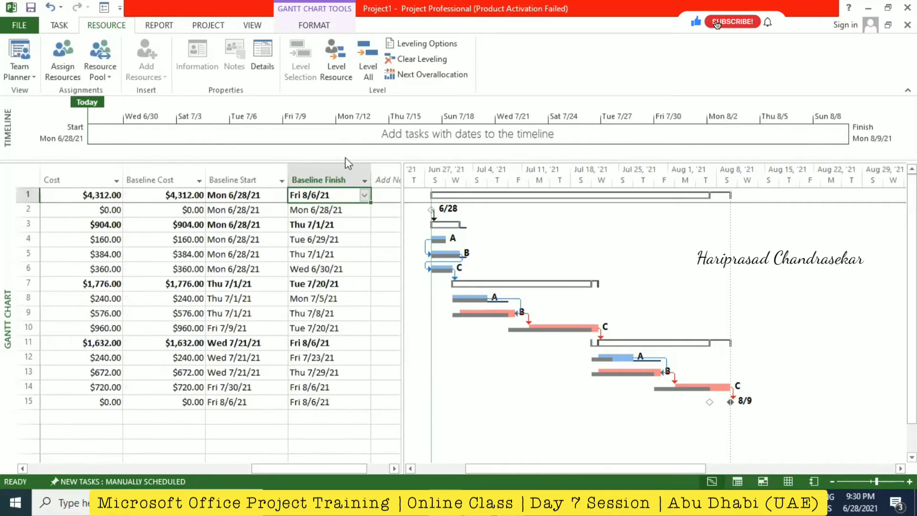
click(332, 175)
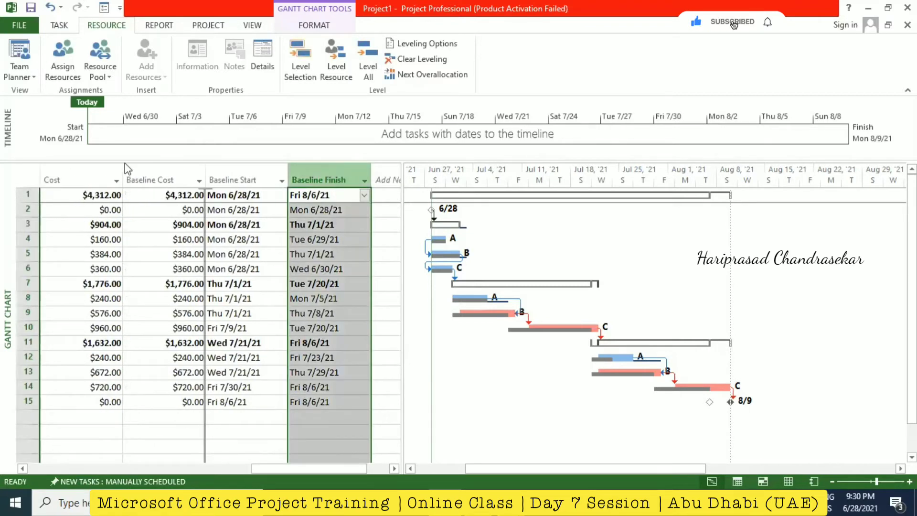
drag(53, 170, 80, 180)
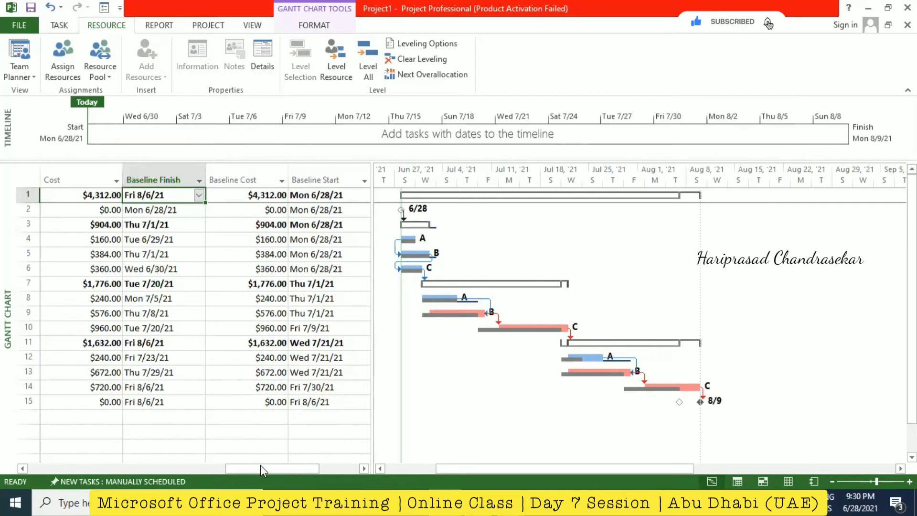
drag(261, 467, 193, 468)
click(260, 465)
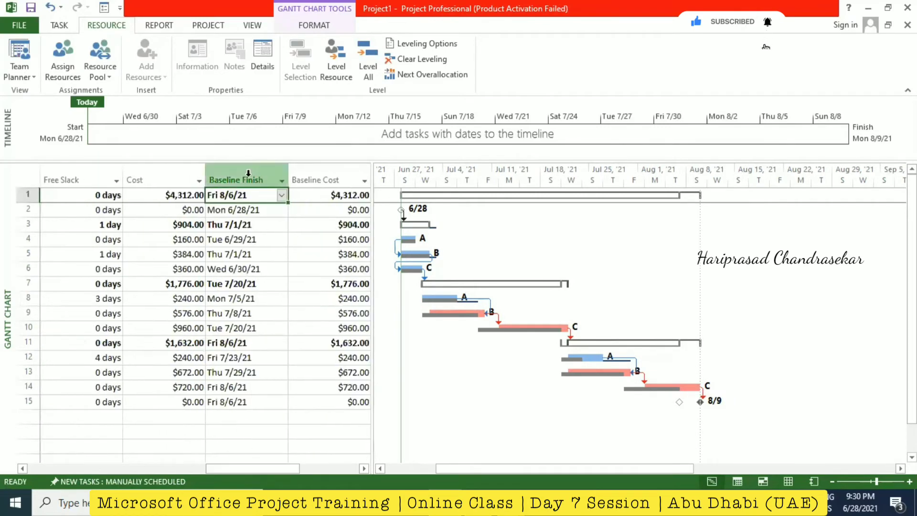
click(249, 172)
drag(157, 176, 220, 321)
Move the Baseline Finish column past the slack, Resource Names and Predecessors columns to sit between Start and Finish.
drag(266, 471, 207, 471)
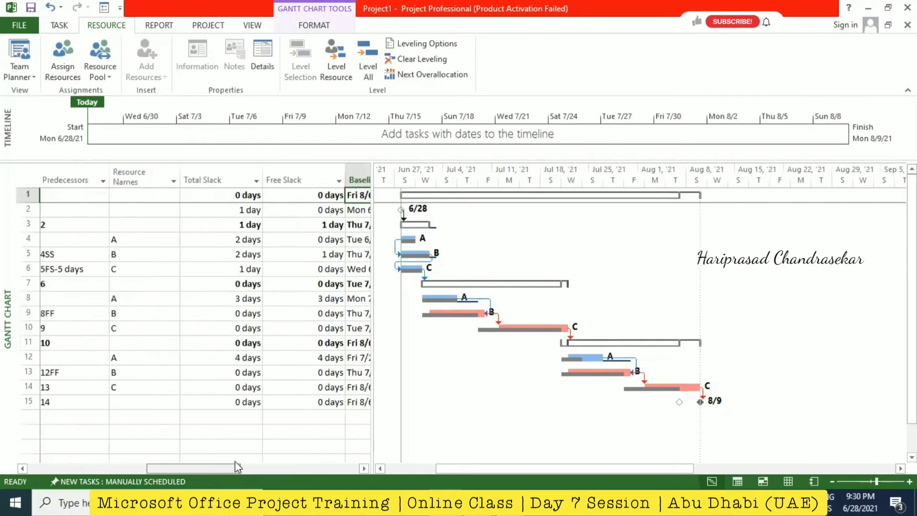
click(352, 172)
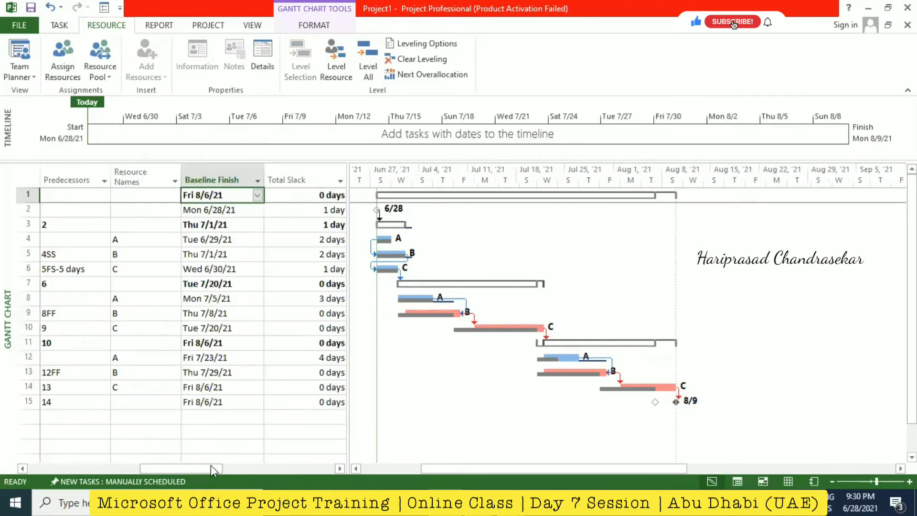
drag(211, 465, 192, 465)
click(262, 176)
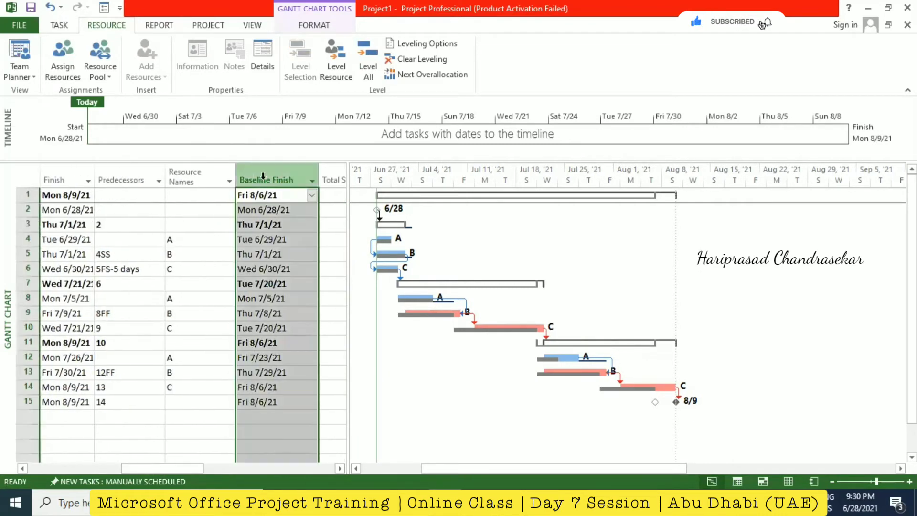
drag(97, 170, 94, 177)
scroll(147, 462, left, 3)
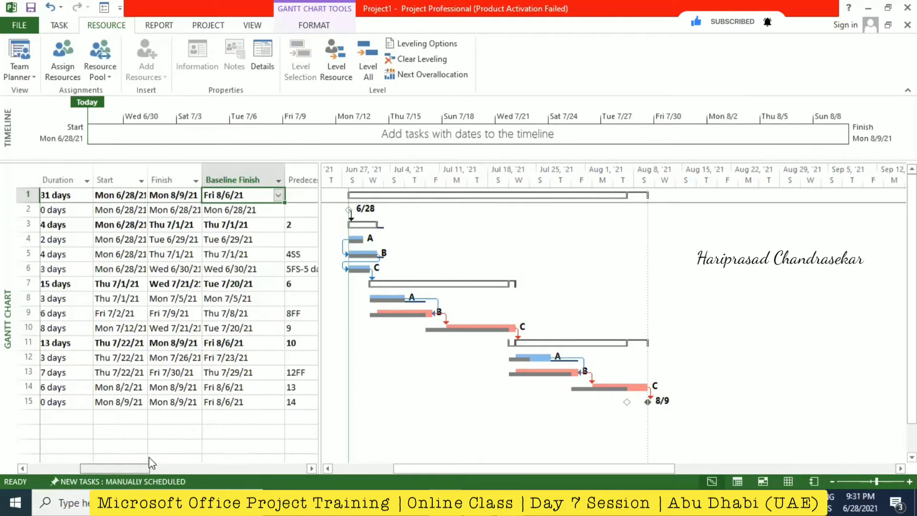
click(227, 178)
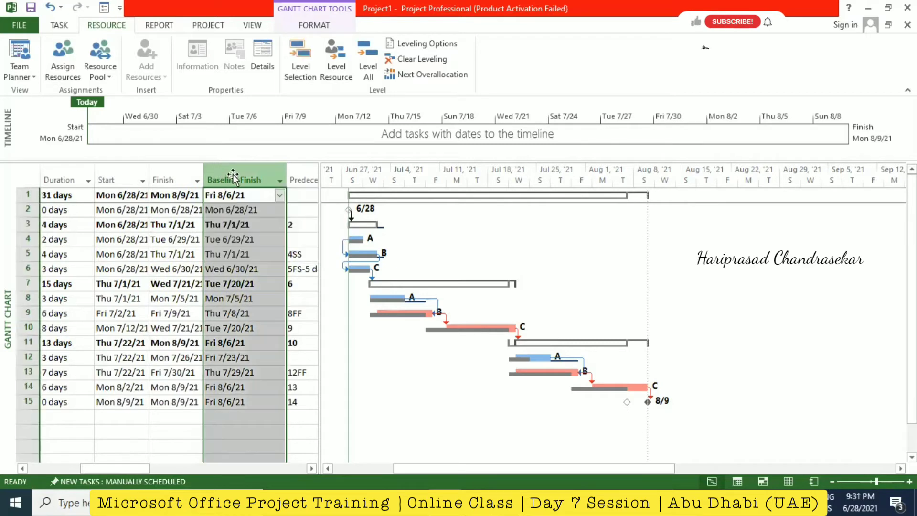
drag(233, 174, 154, 180)
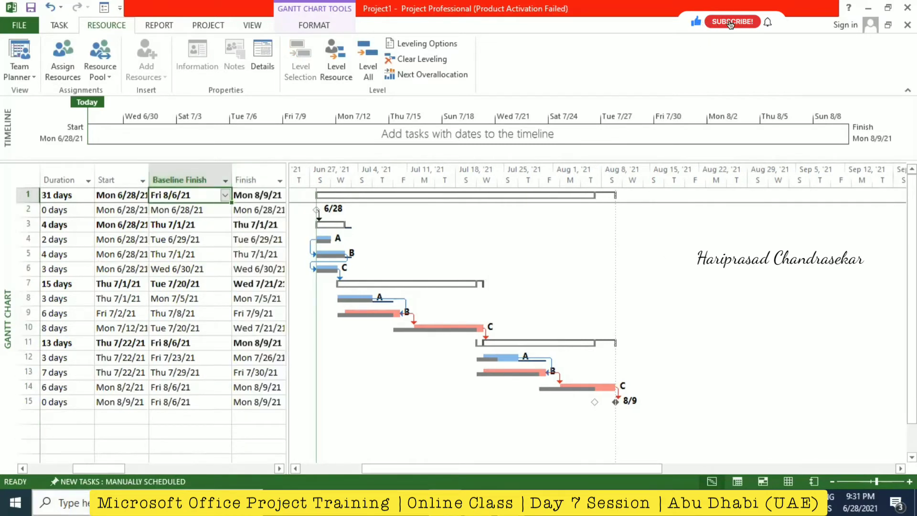
Widen the task table and clear the values of the entire Baseline Start column.
drag(114, 469, 128, 469)
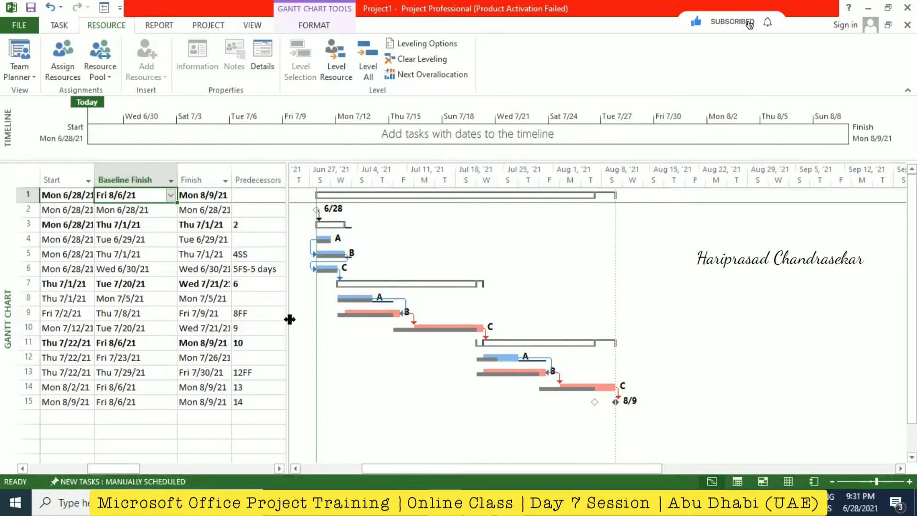
drag(571, 280, 622, 280)
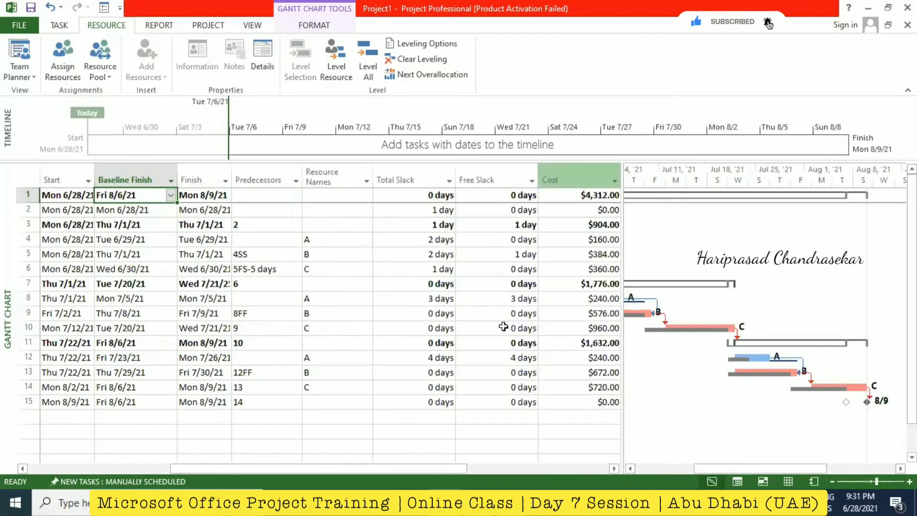
click(587, 469)
right_click(485, 174)
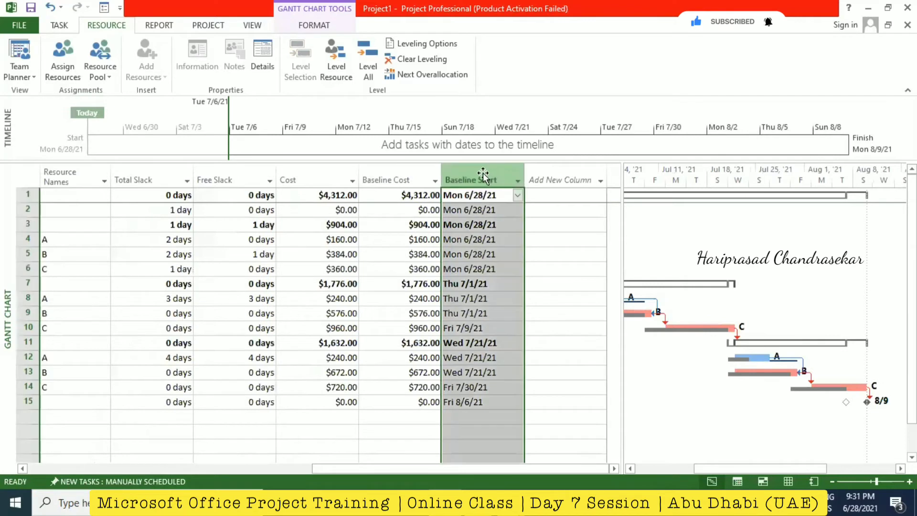
click(505, 182)
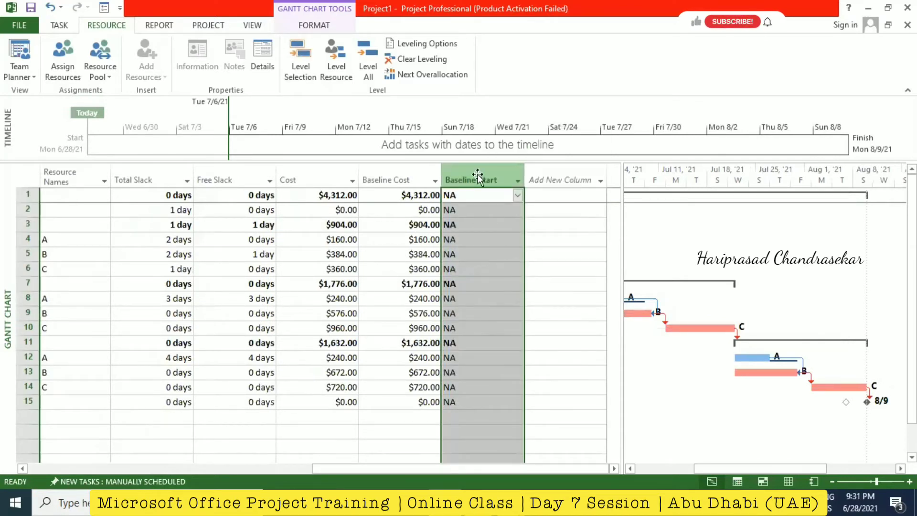
Undo the clearing of the Baseline Start values and move that column between Resource Names and Total Slack.
key(ctrl+z)
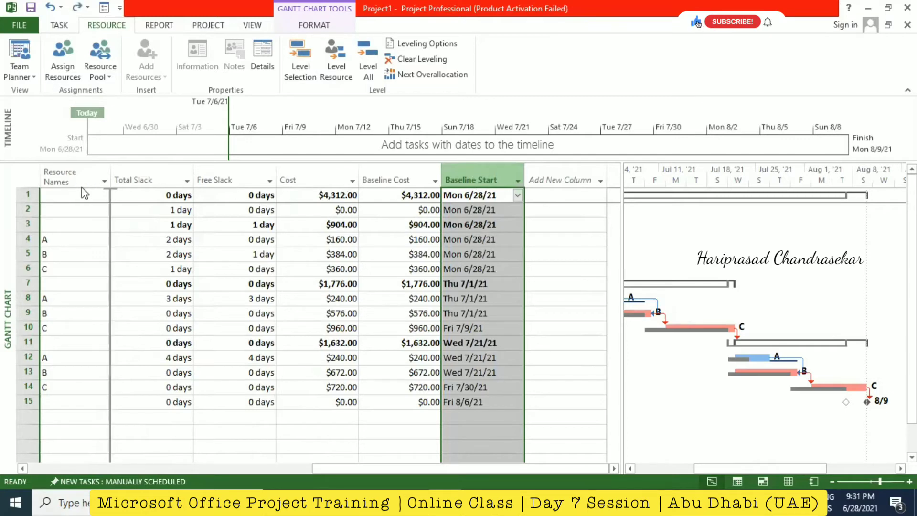
drag(83, 192, 85, 194)
drag(350, 468, 278, 469)
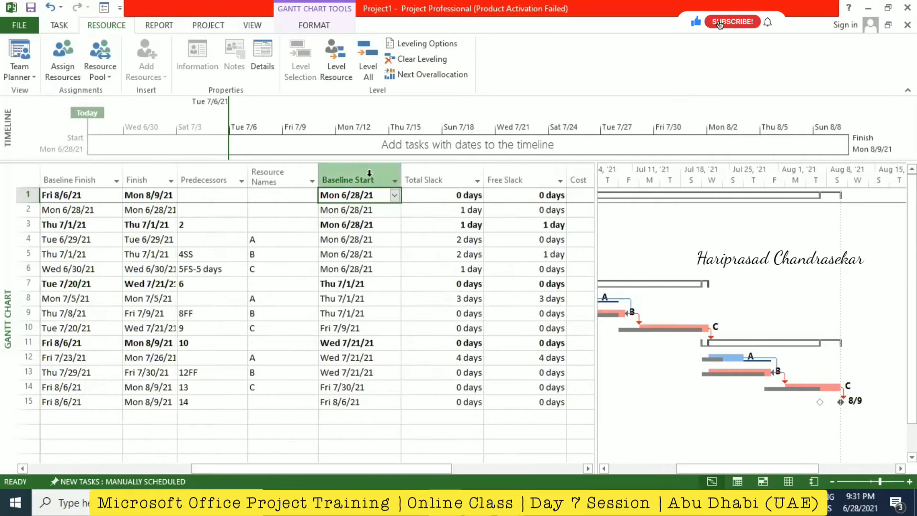
Move the Baseline Start column between Duration and Start.
drag(361, 175, 31, 177)
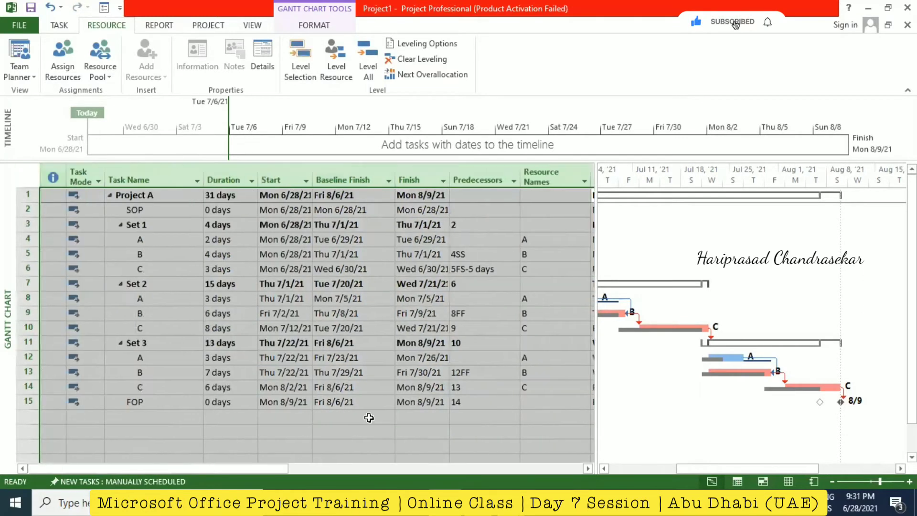
drag(270, 469, 370, 452)
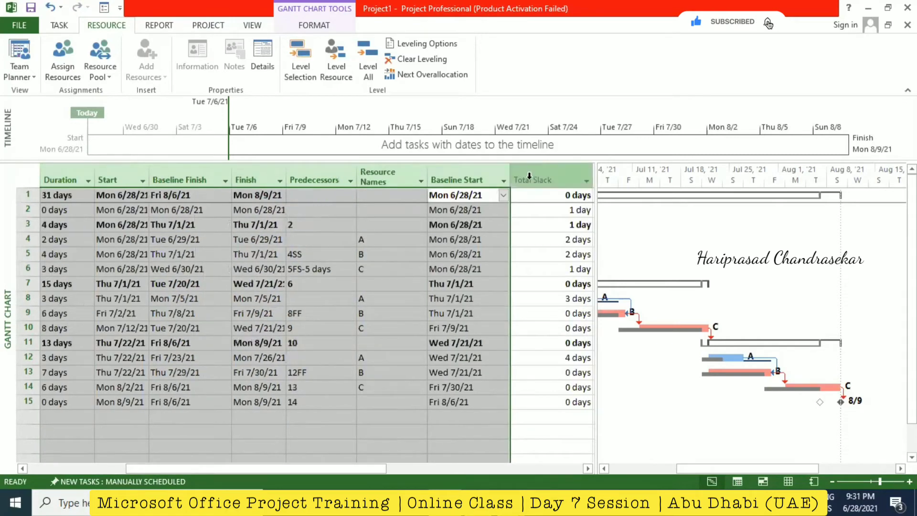
click(531, 178)
click(471, 177)
drag(471, 176, 123, 219)
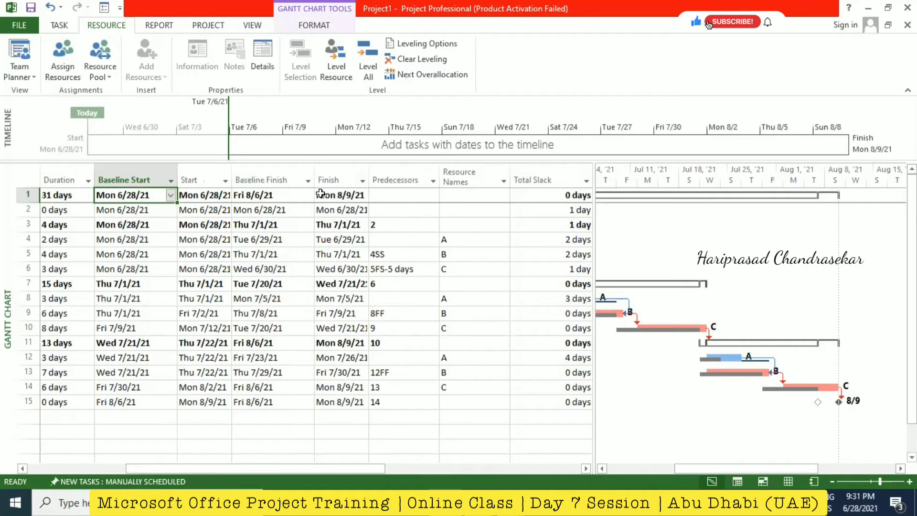
click(258, 196)
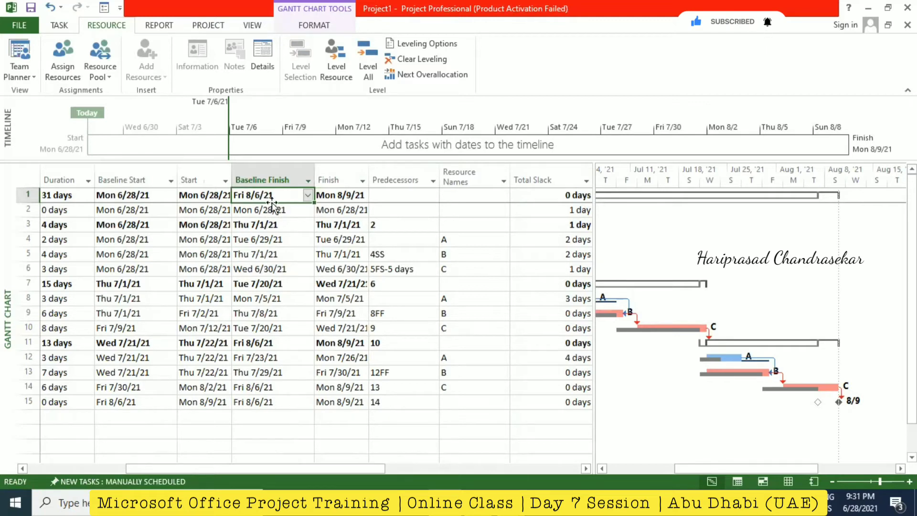
Set the project's date format to the full month style "January 28, 2009" in the general options.
click(56, 25)
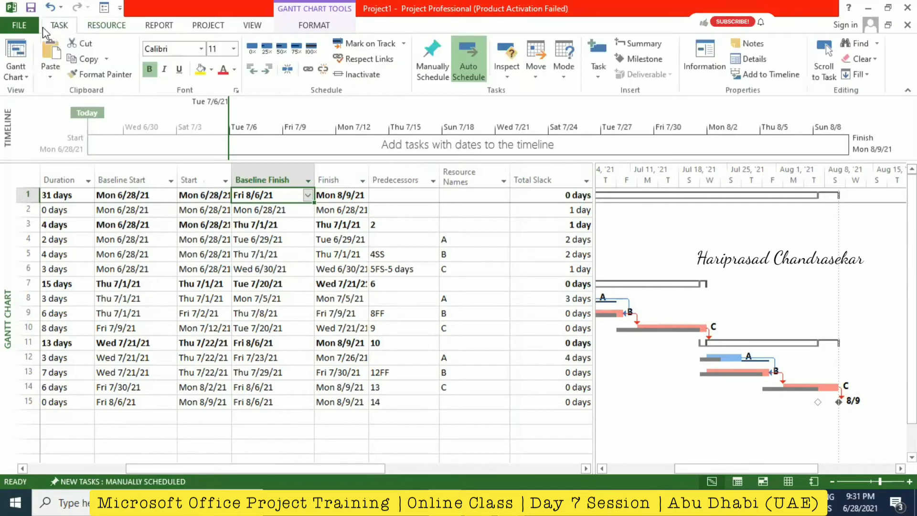
click(27, 23)
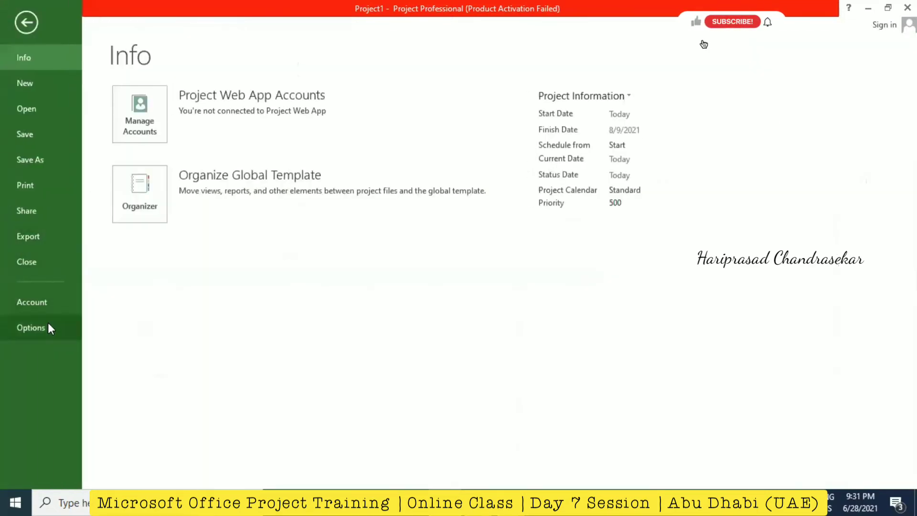
click(50, 328)
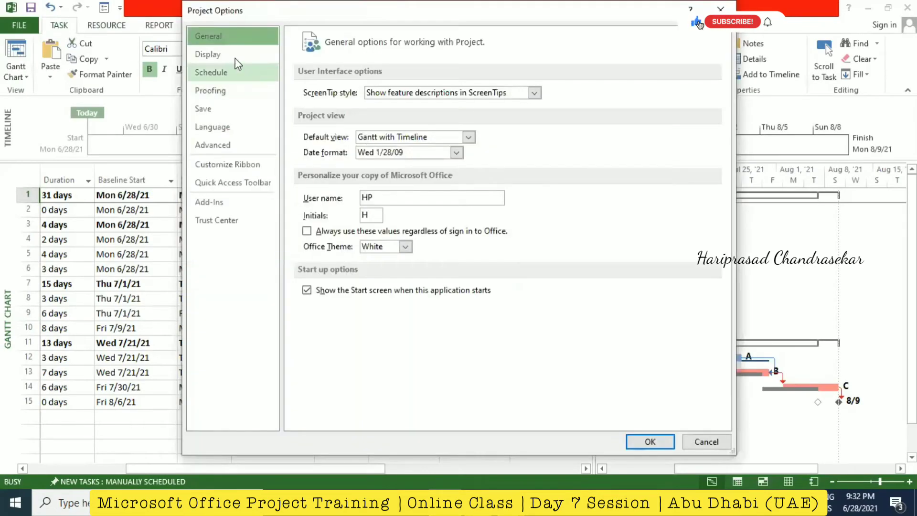
click(235, 56)
click(226, 38)
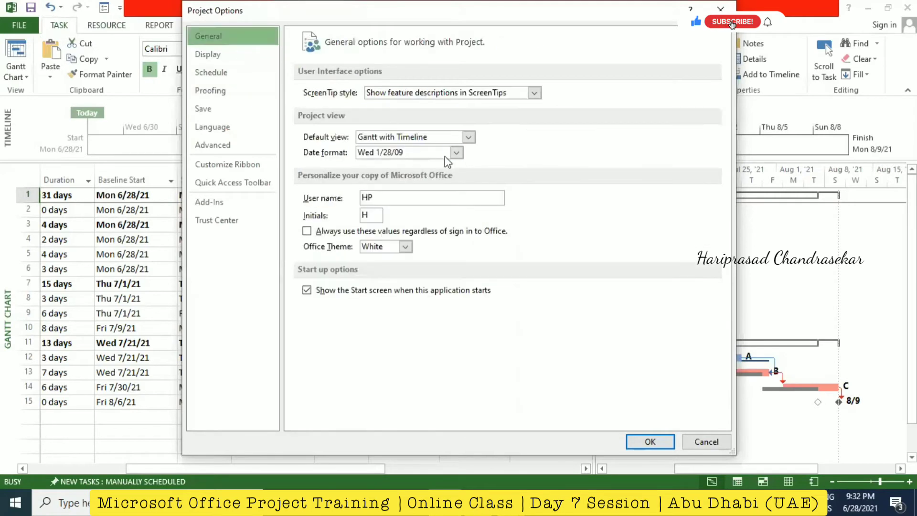
click(446, 153)
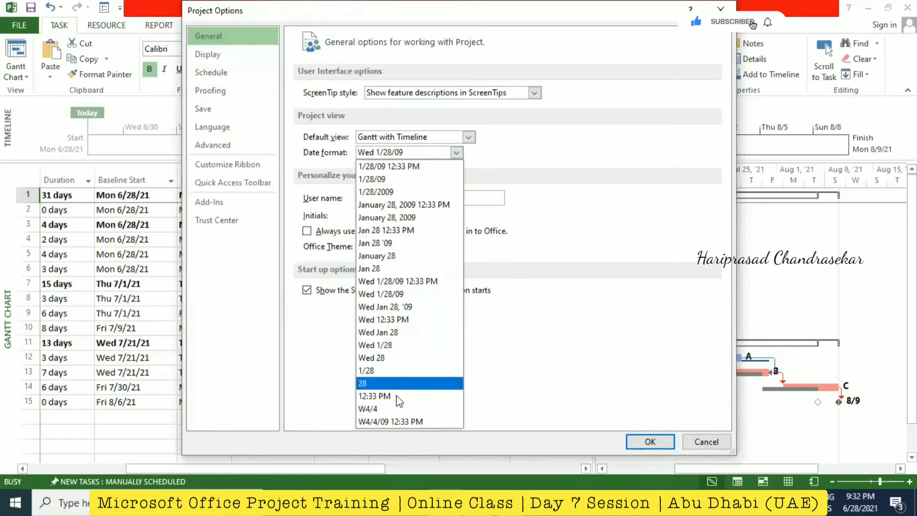
click(409, 219)
click(649, 441)
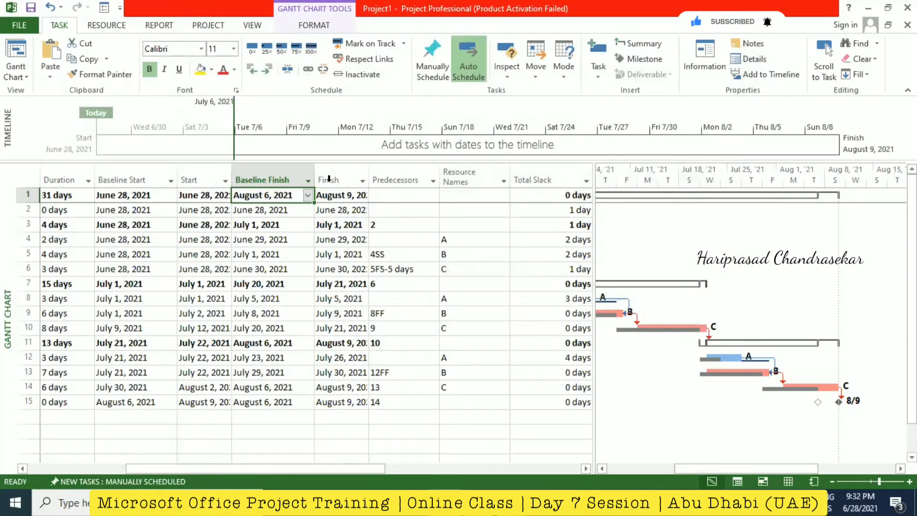
Adjust the widths of the Finish, Start, Baseline Start and Baseline Finish columns to fit their full dates.
drag(369, 181, 384, 189)
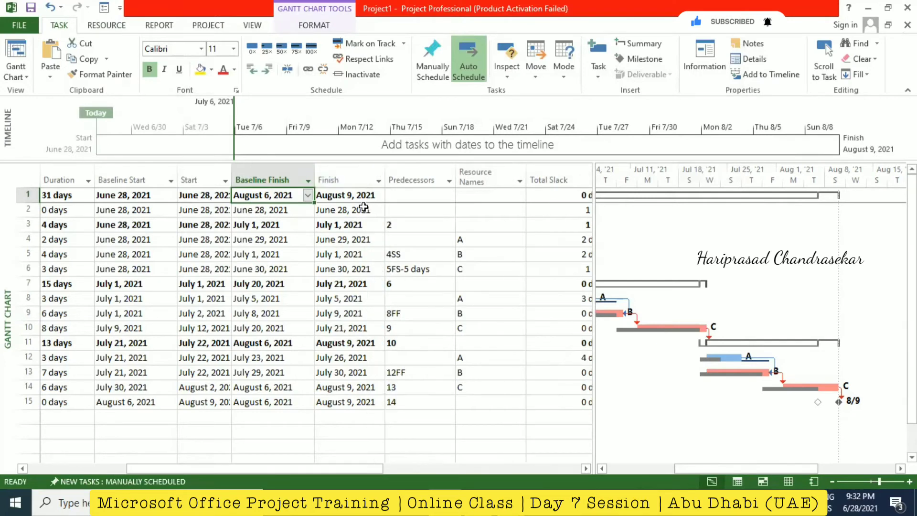
click(358, 197)
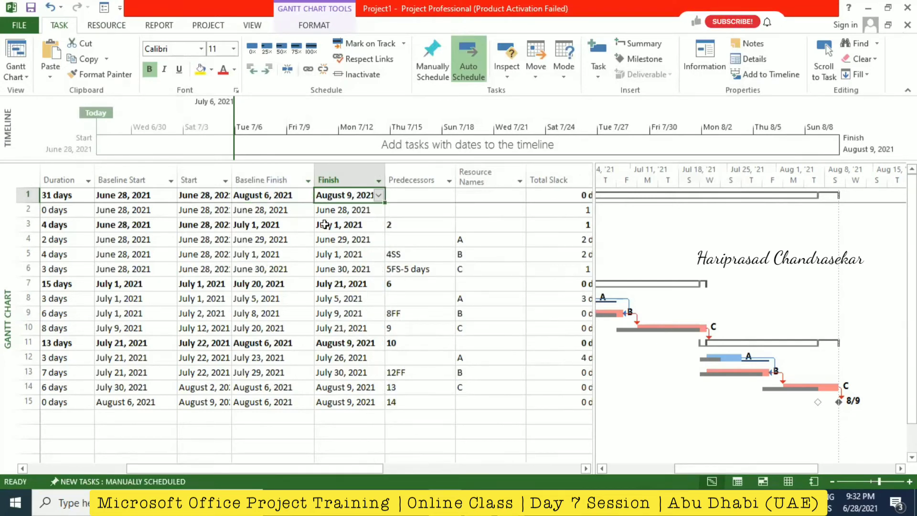
double_click(232, 180)
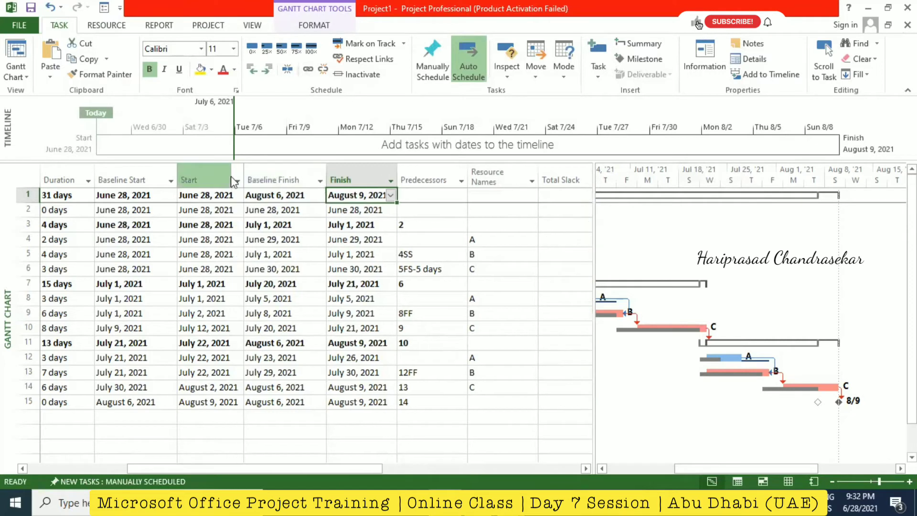
double_click(174, 180)
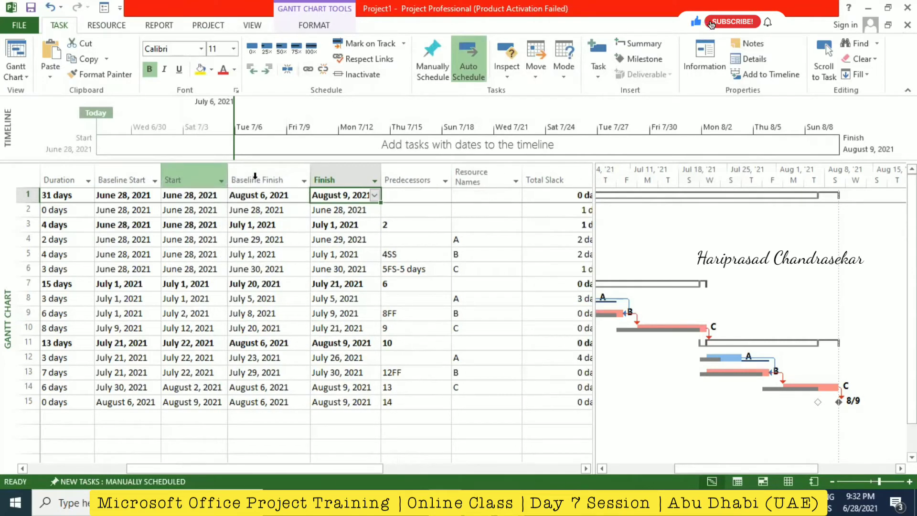
double_click(308, 173)
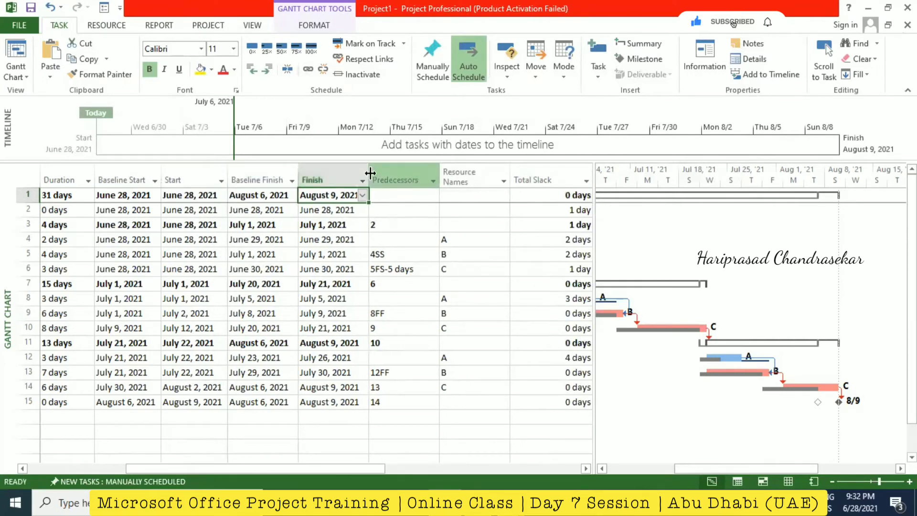
Insert a Baseline Work column between Task Name and Duration.
drag(348, 468, 282, 469)
right_click(213, 183)
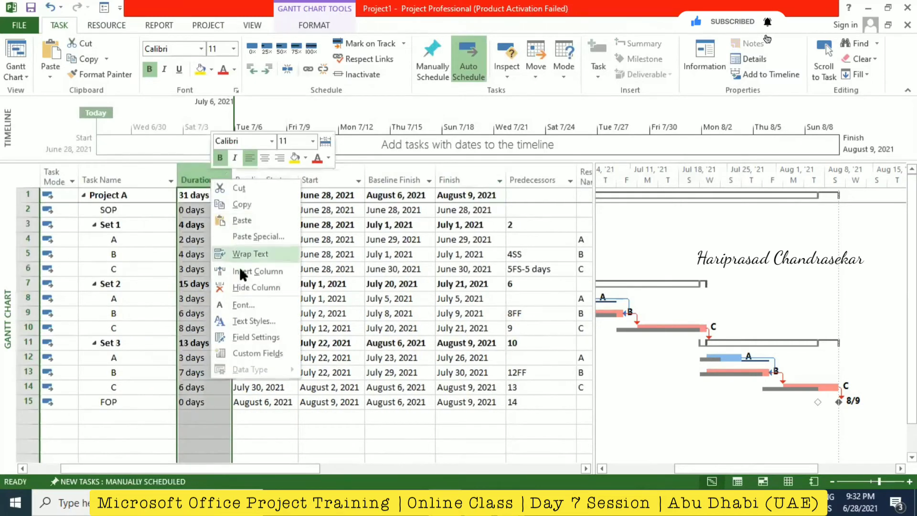
click(242, 271)
text(bas)
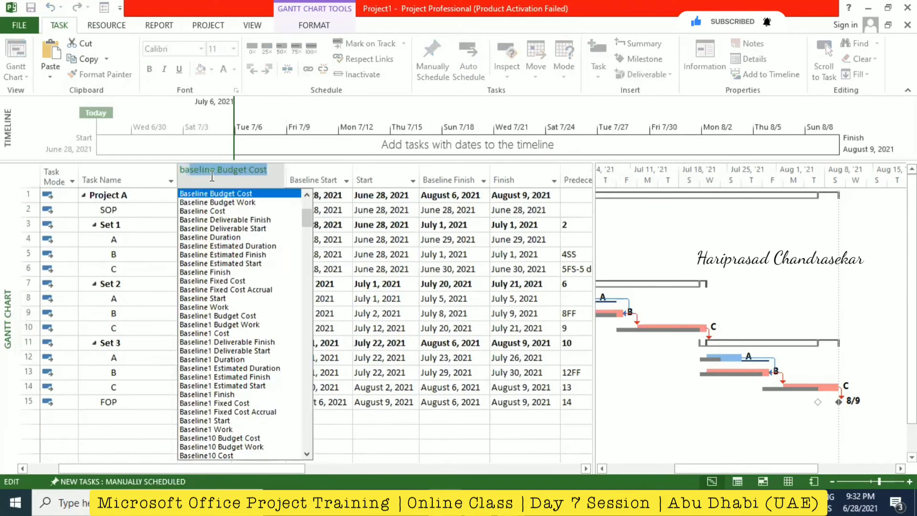
text(eline du)
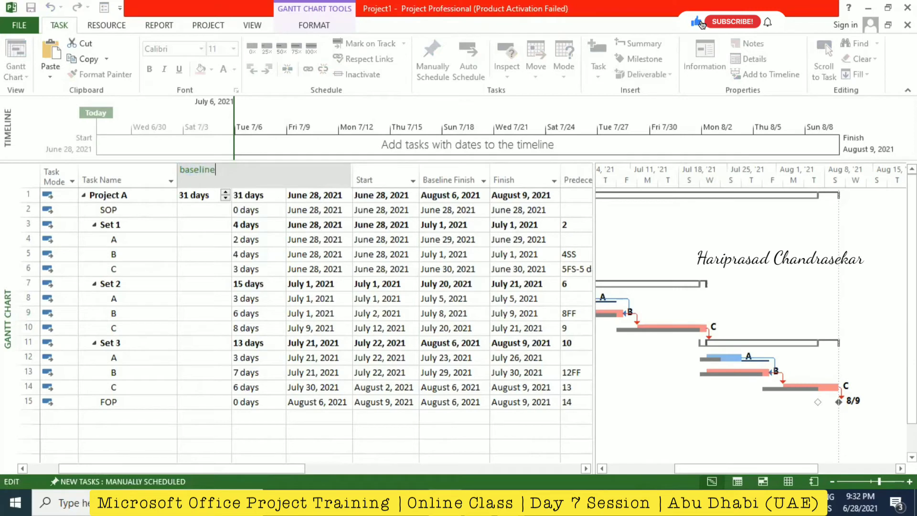
text(e)
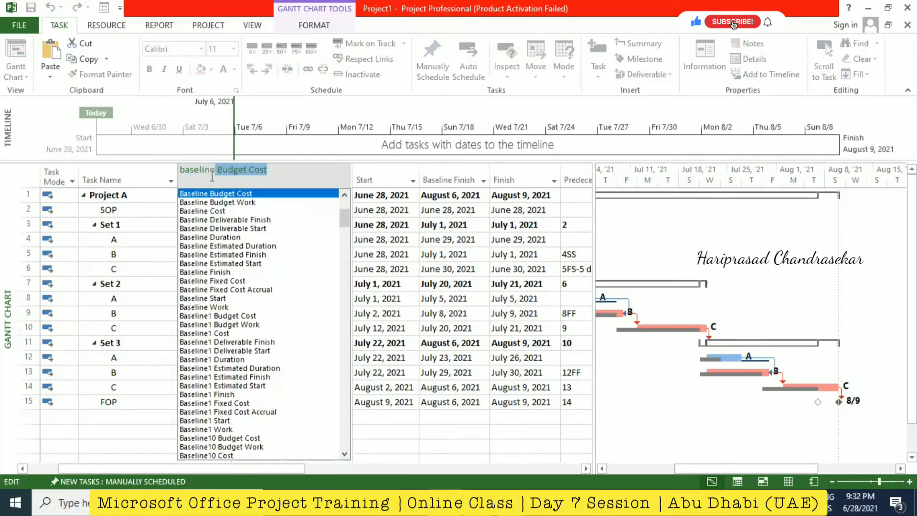
click(219, 307)
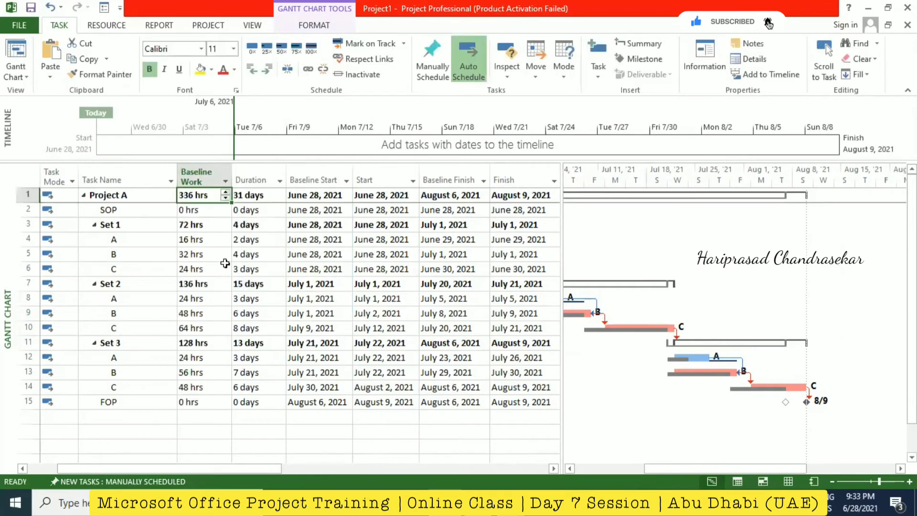
Change the Baseline Work column to the Baseline Duration field.
click(212, 179)
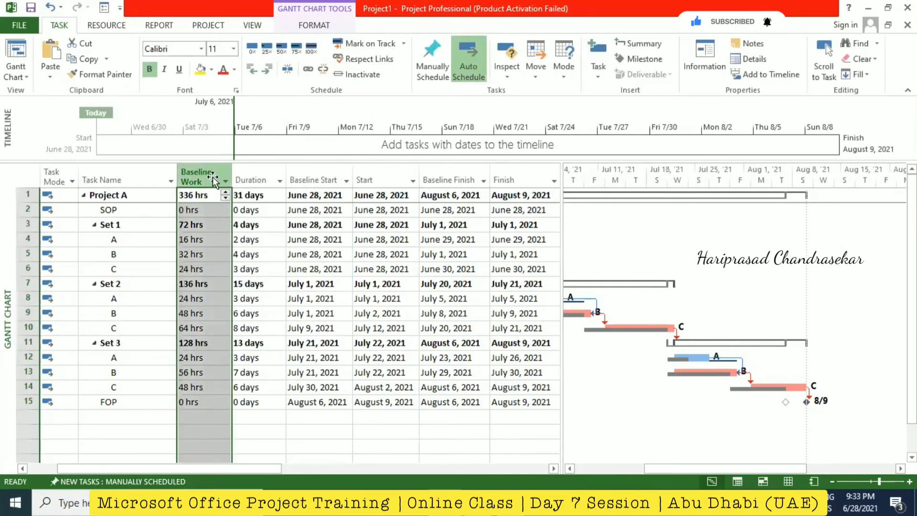
key(Insert)
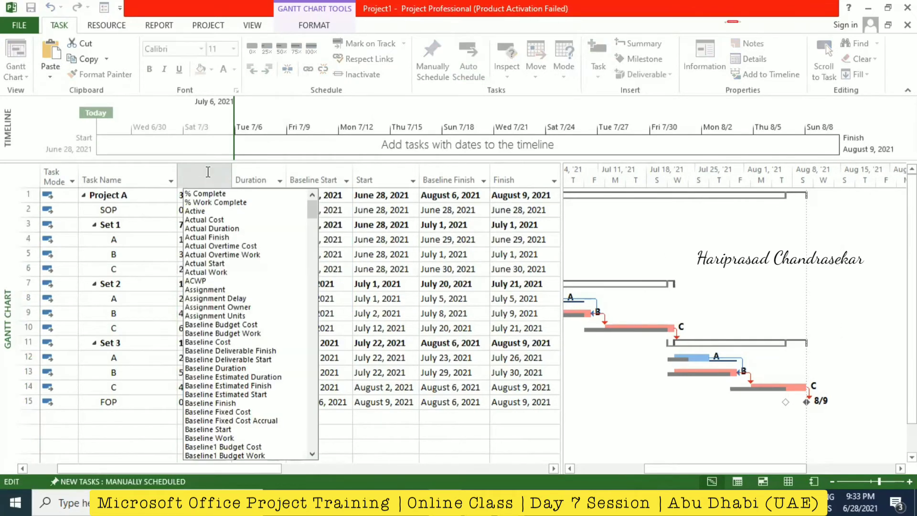
text(baseline Budget Cost)
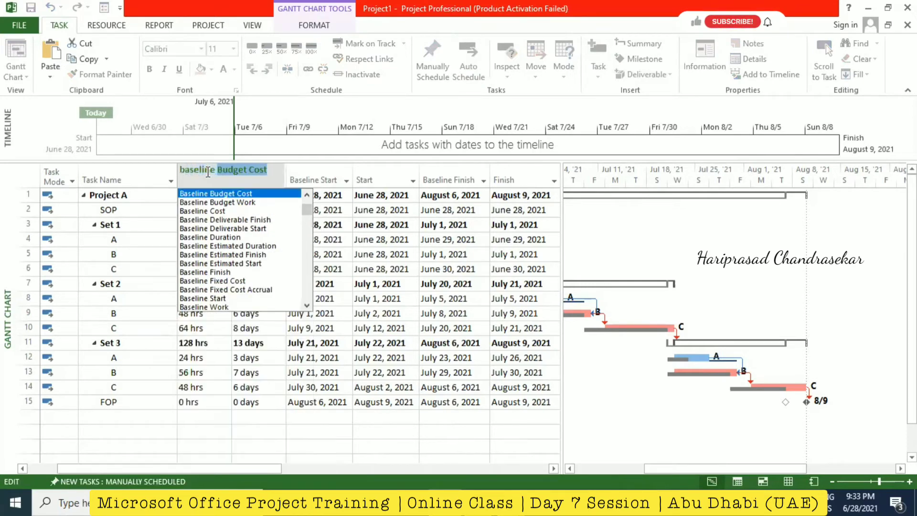
click(220, 237)
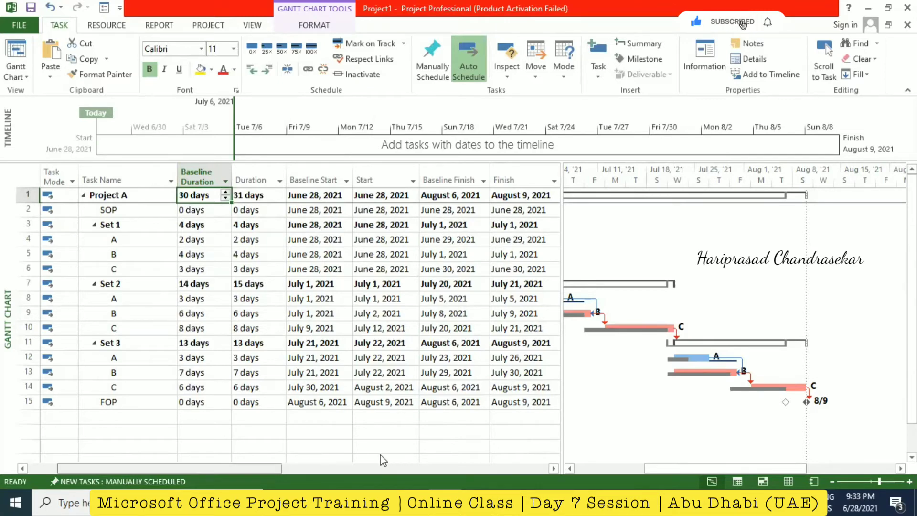
Move the Baseline Cost column ahead of Cost, directly after Free Slack.
click(382, 469)
scroll(542, 440, right, 3)
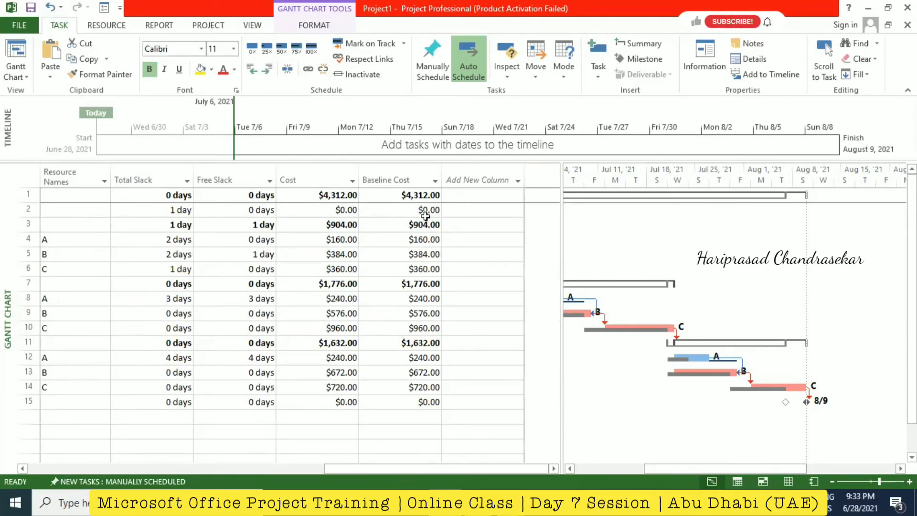
click(417, 177)
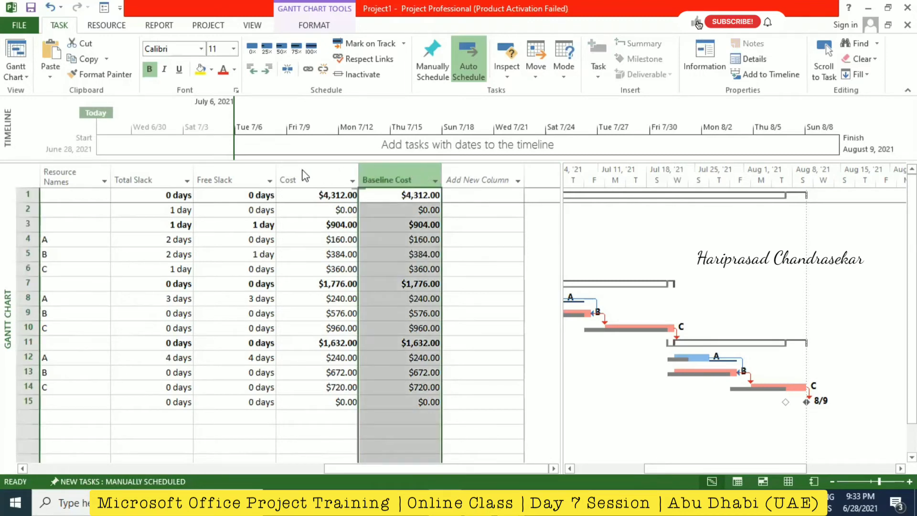
drag(305, 175, 277, 198)
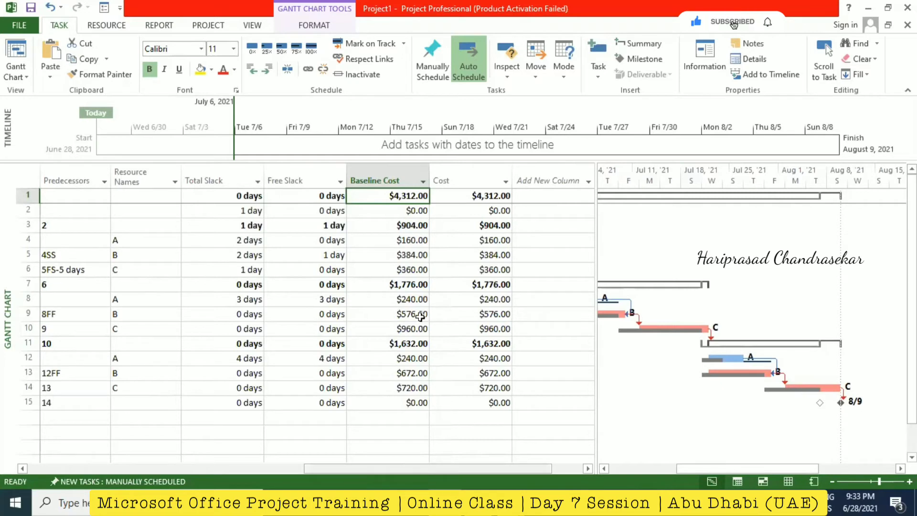
Assign resource B in addition to A to the three A tasks in Set 1, Set 2 and Set 3 together.
drag(337, 470, 60, 471)
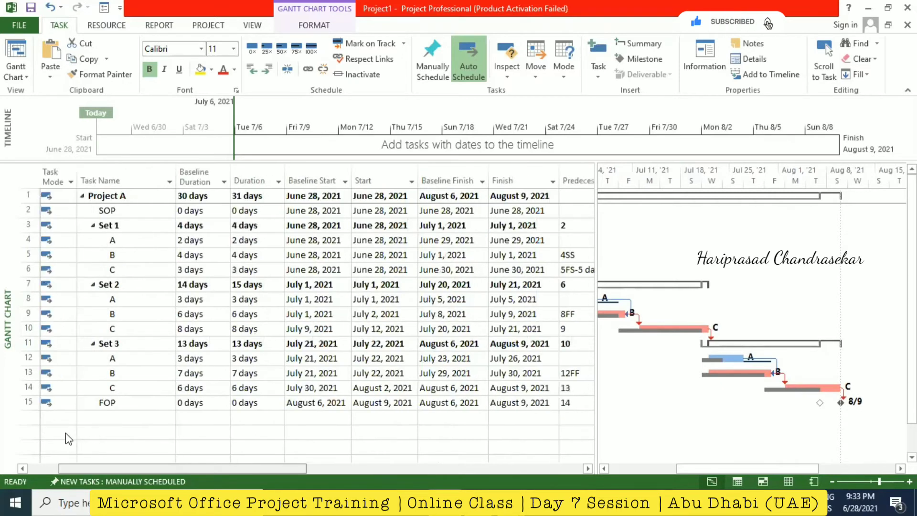
click(155, 244)
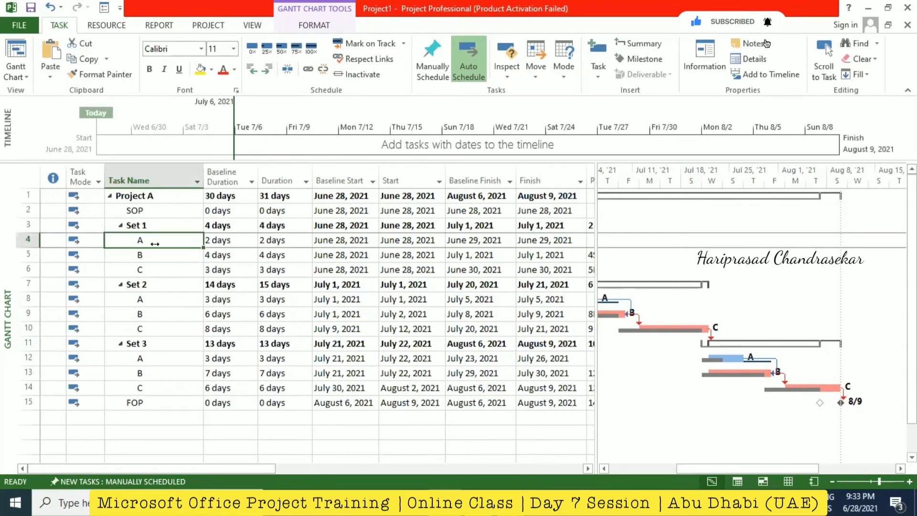
right_click(155, 246)
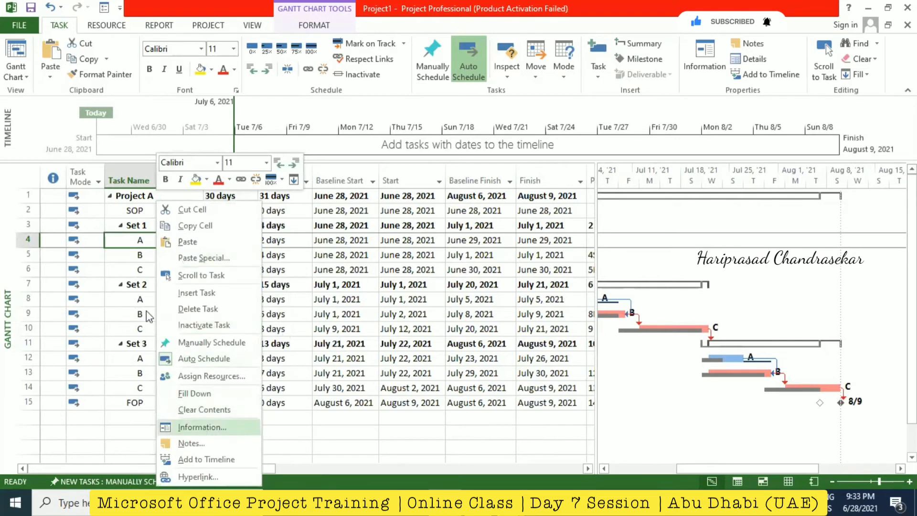
click(139, 246)
ctrl+click(142, 299)
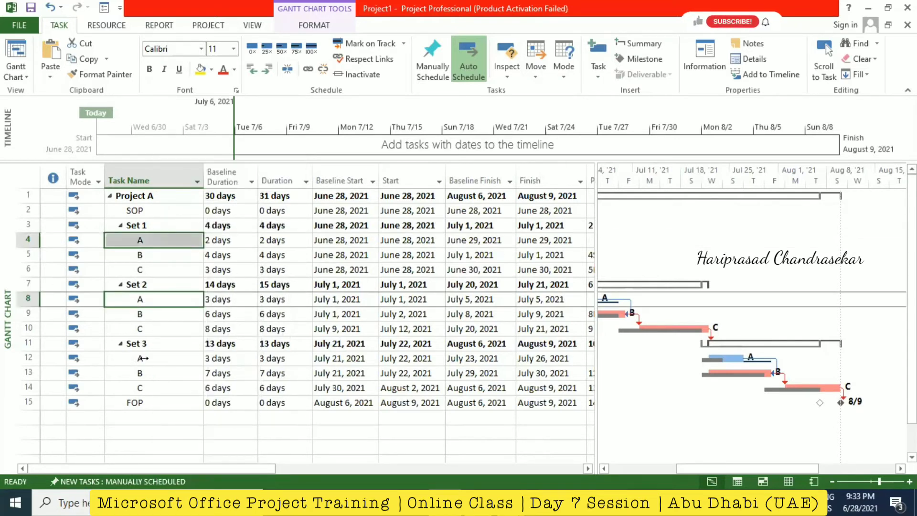
ctrl+click(144, 358)
right_click(178, 242)
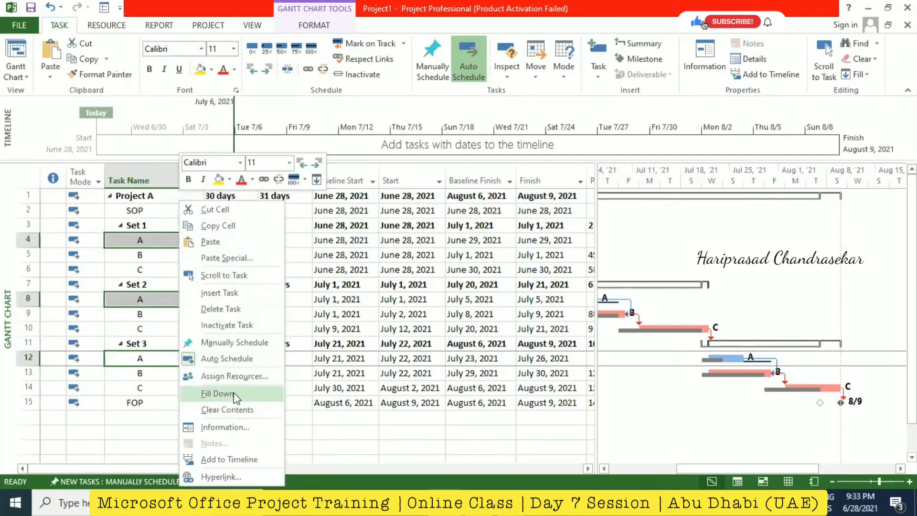
click(235, 377)
drag(592, 292, 592, 304)
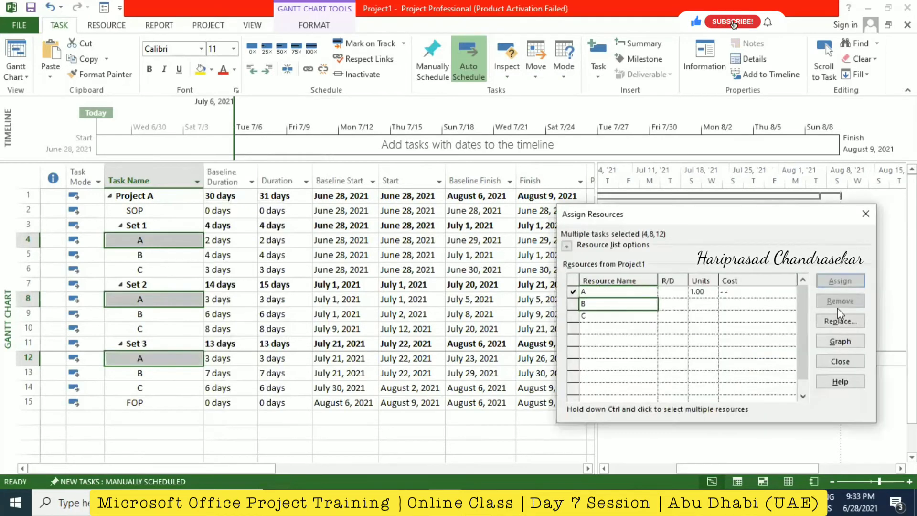
click(840, 281)
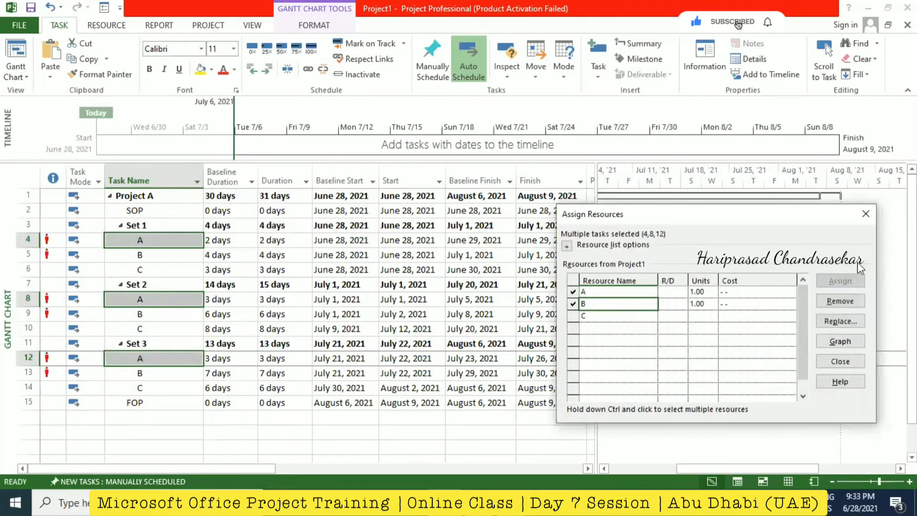
click(866, 213)
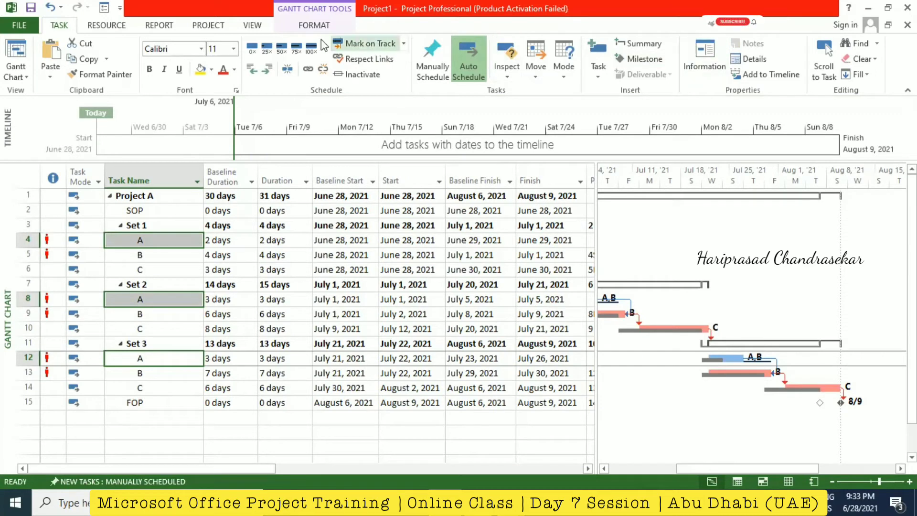
Level all resources across the project, and repeat Level All from the Resource Leveling options for the entire project.
click(116, 27)
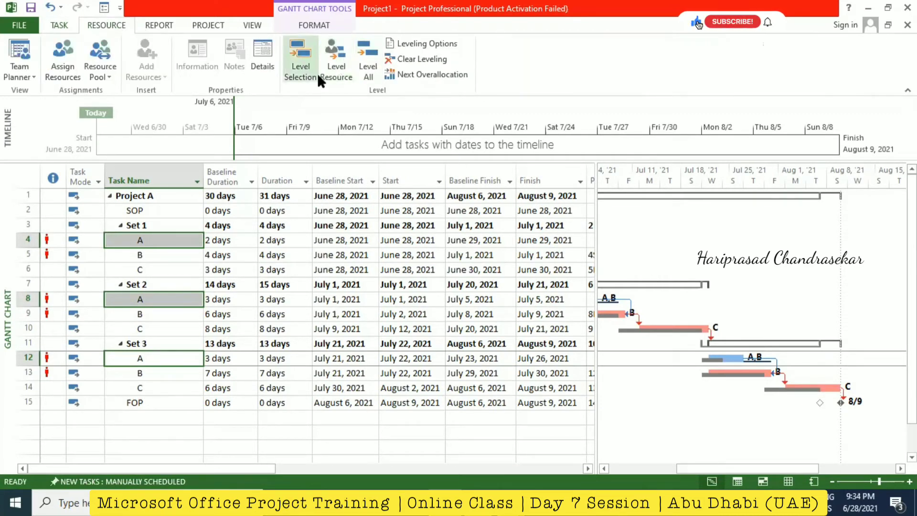
click(368, 62)
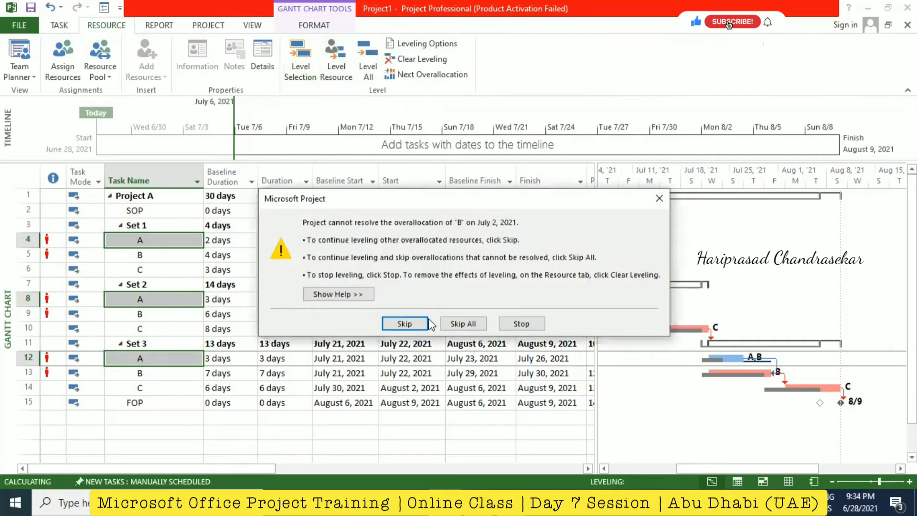
click(659, 199)
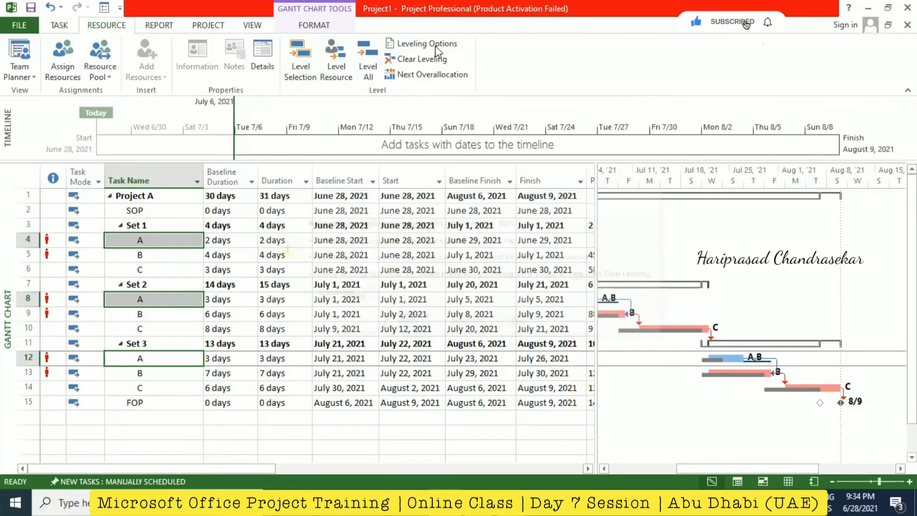
click(435, 45)
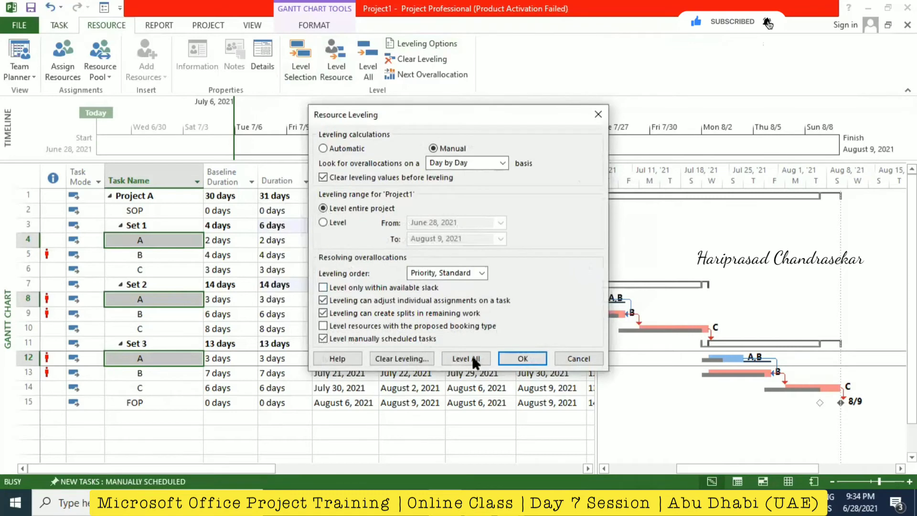
click(475, 362)
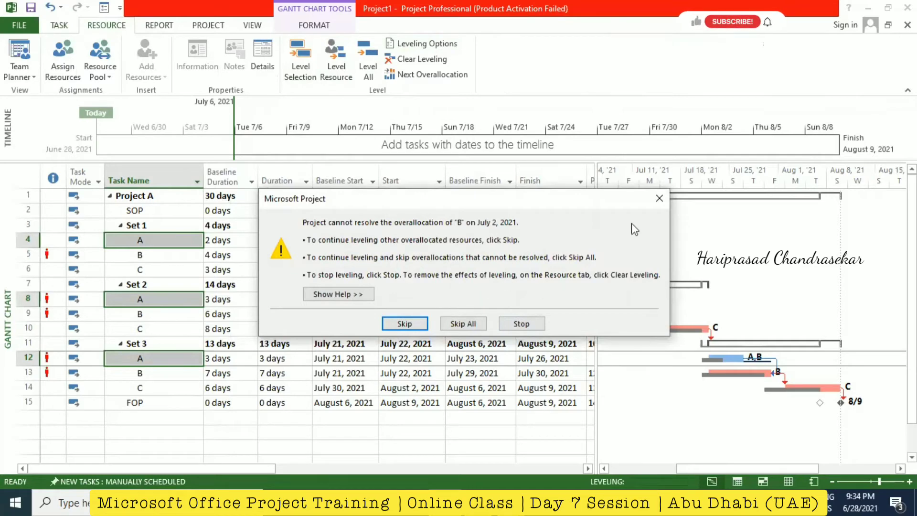
click(659, 198)
Display the Resource Graph for resource B with the timescale zoomed to the entire project.
right_click(6, 246)
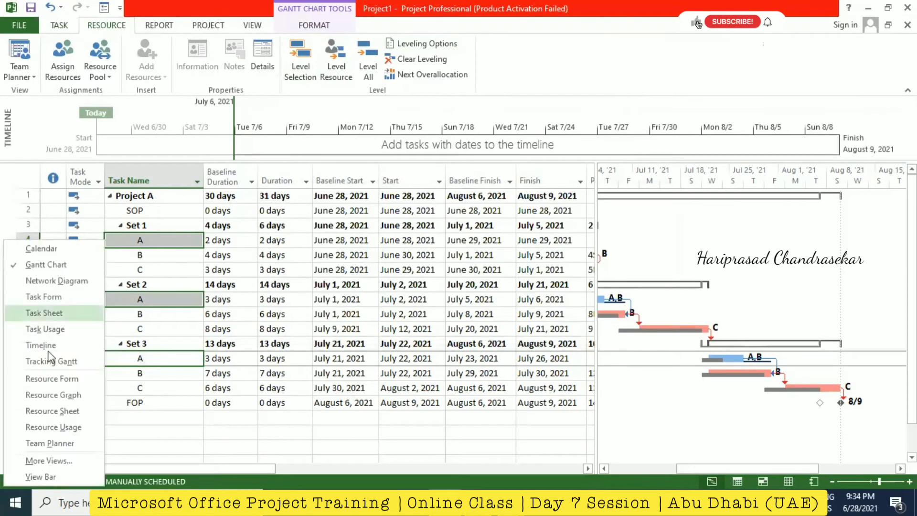
click(63, 394)
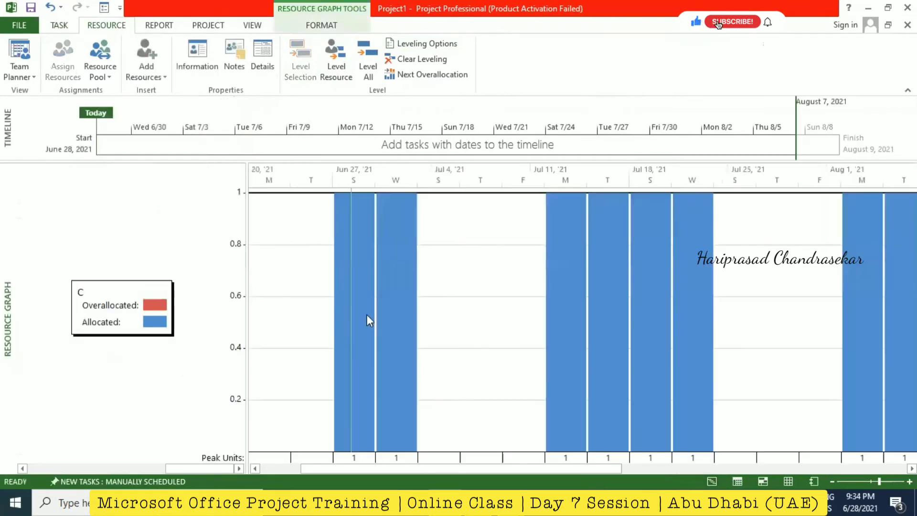
right_click(536, 177)
click(571, 199)
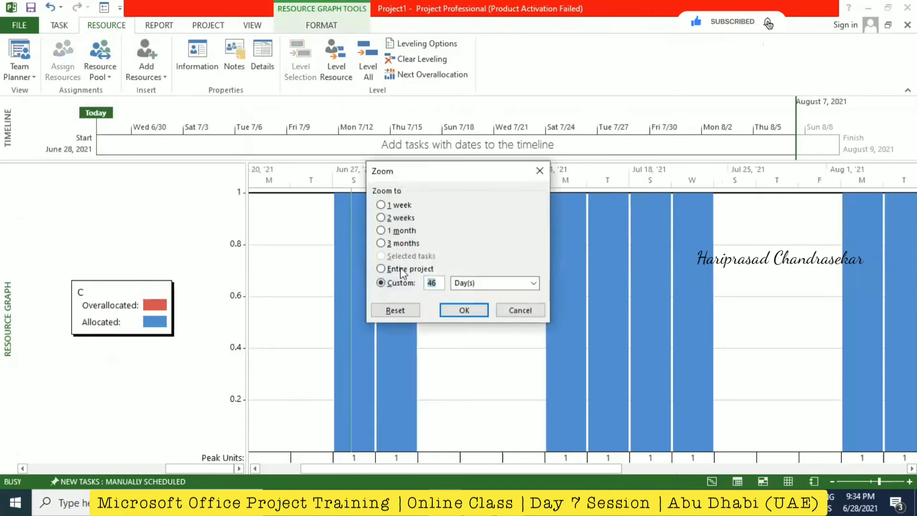
click(402, 270)
click(464, 310)
scroll(153, 222, up, 1)
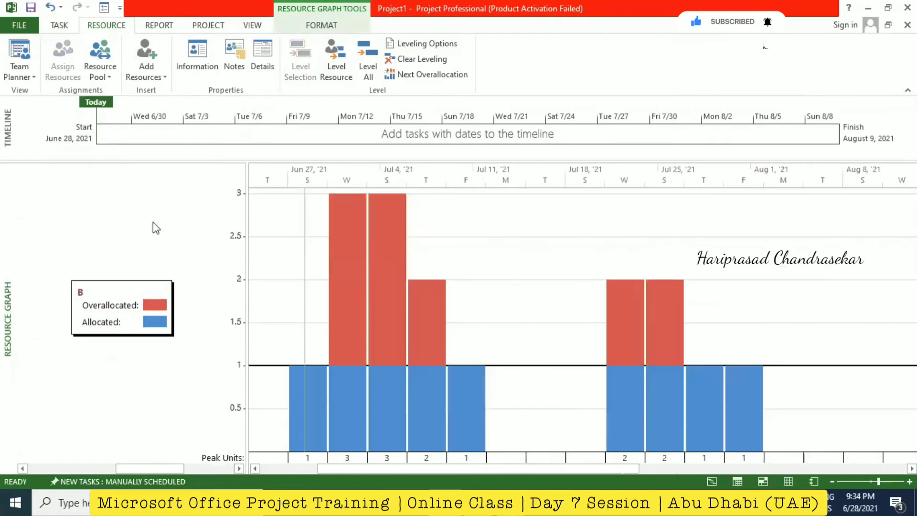
scroll(153, 222, up, 1)
scroll(160, 228, down, 1)
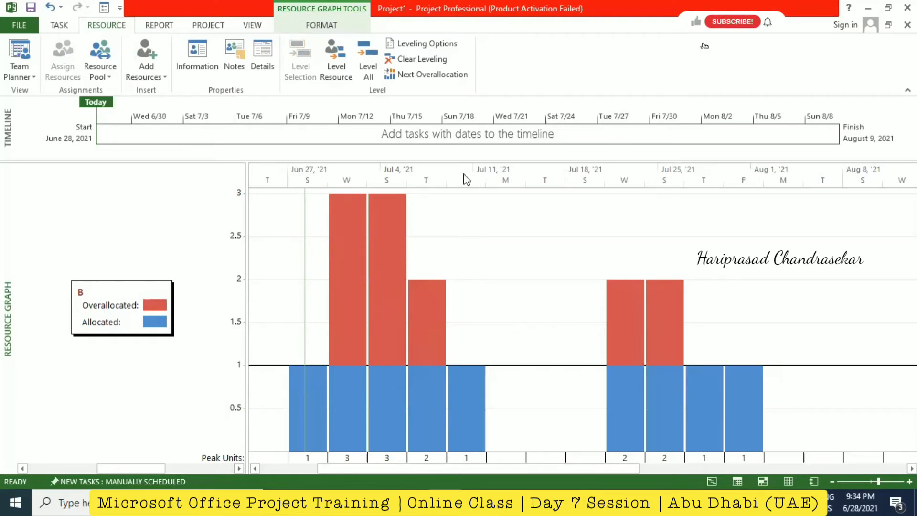
Zoom the Resource Graph to single days and examine resource B's daily peak units from June 27 into the week of July 4.
click(829, 480)
click(829, 480)
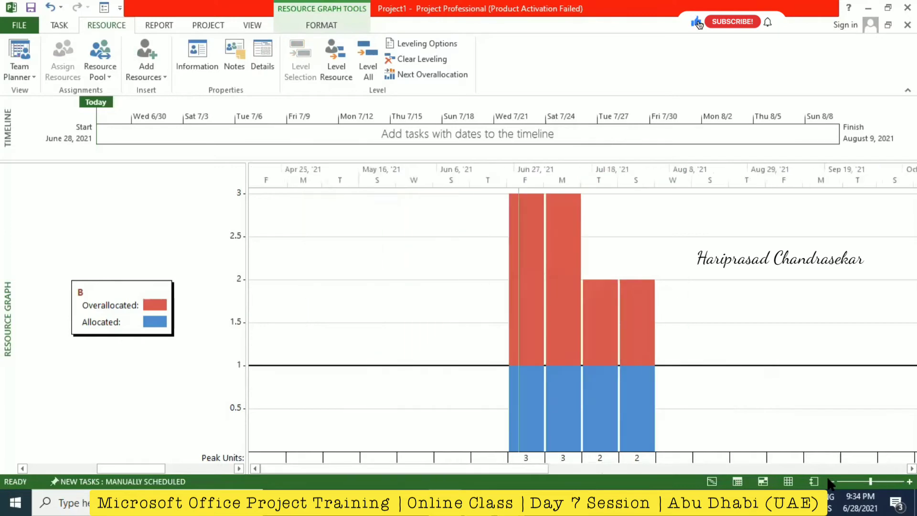
click(910, 481)
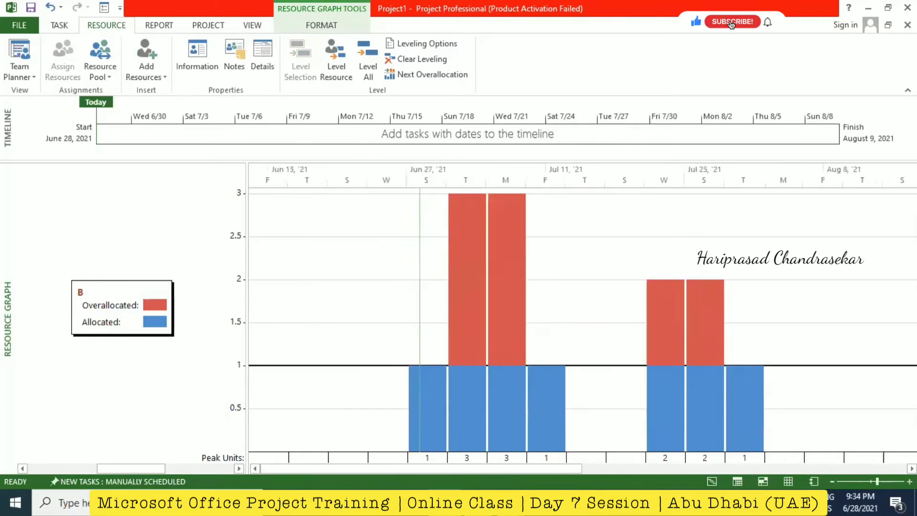
click(910, 481)
click(909, 481)
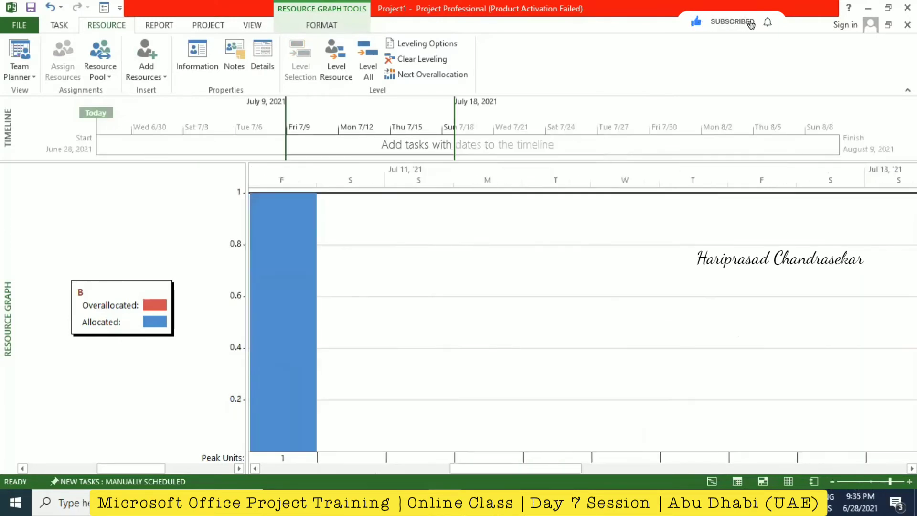
drag(566, 461, 402, 465)
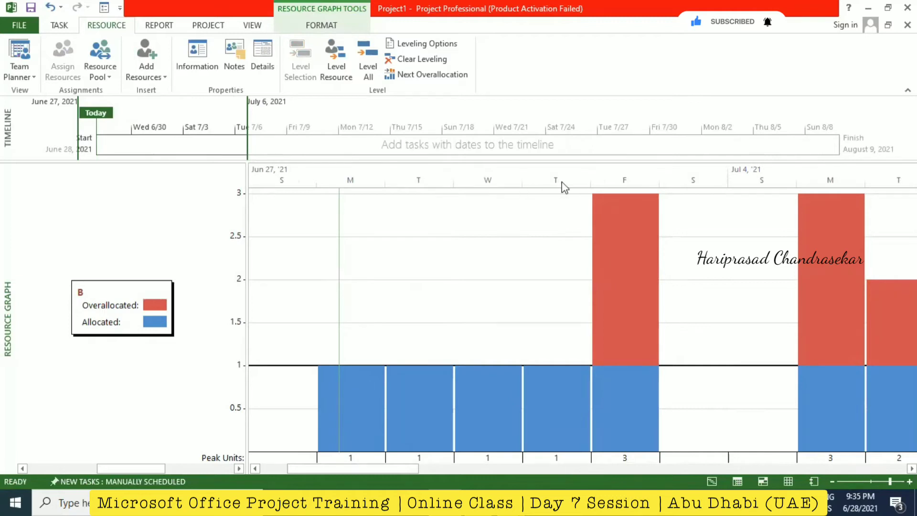
double_click(633, 223)
click(605, 111)
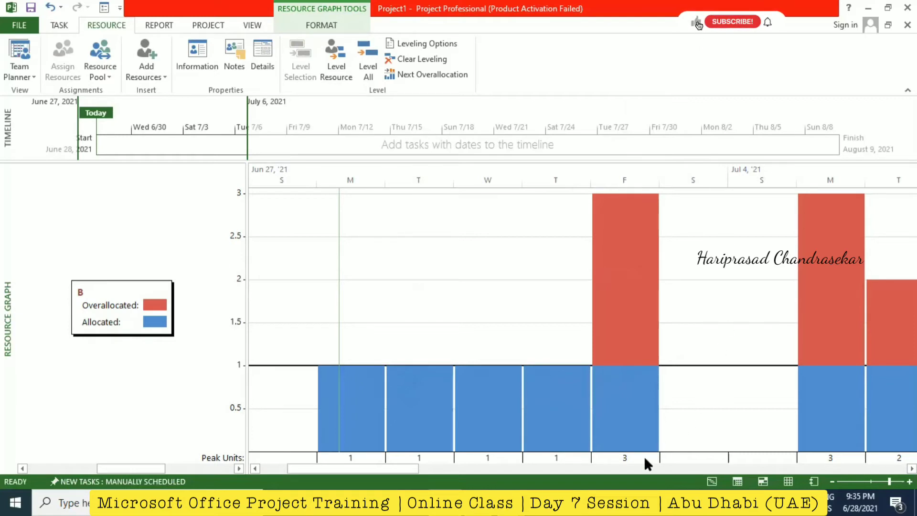
drag(412, 463, 473, 462)
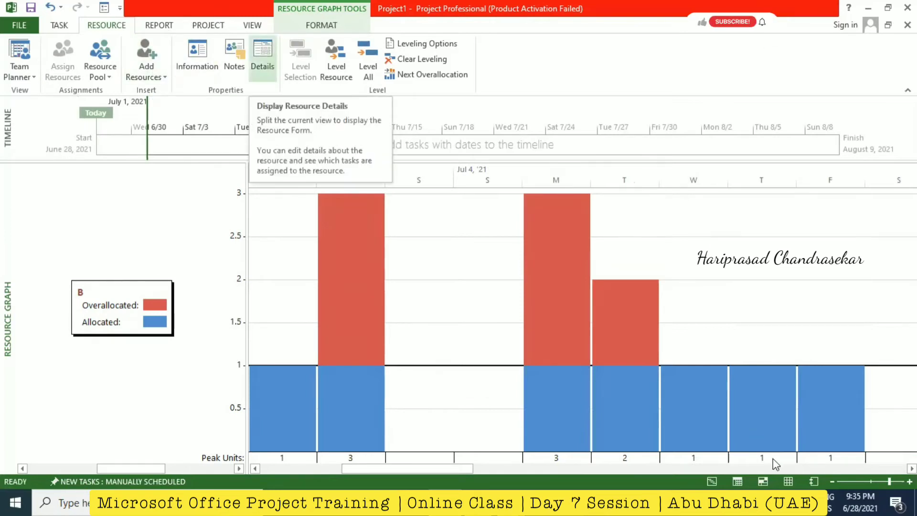
Open resource B's information from the Resource Sheet and set its Available From date to 7/2/2021.
click(789, 481)
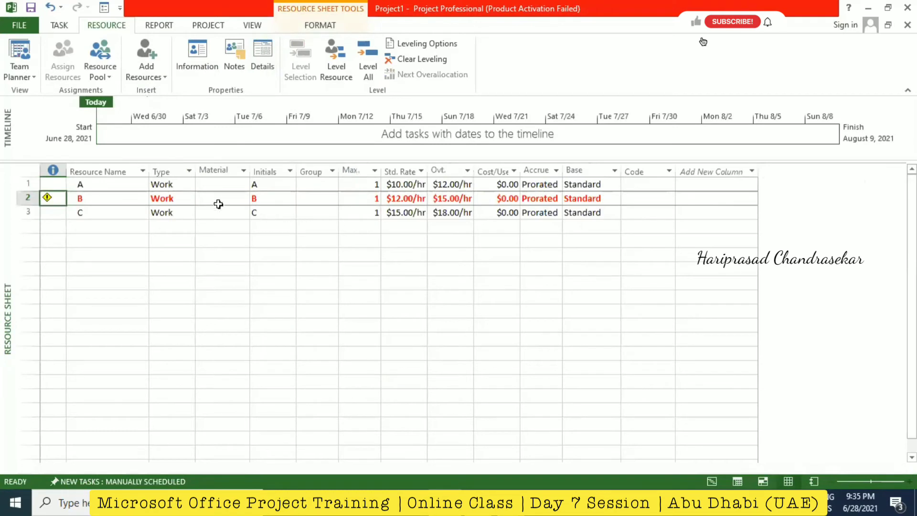
right_click(121, 202)
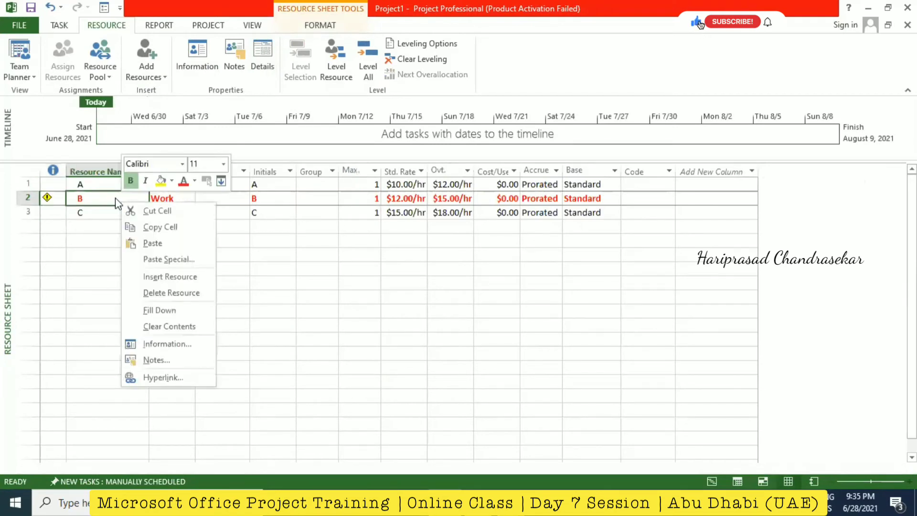
key(Escape)
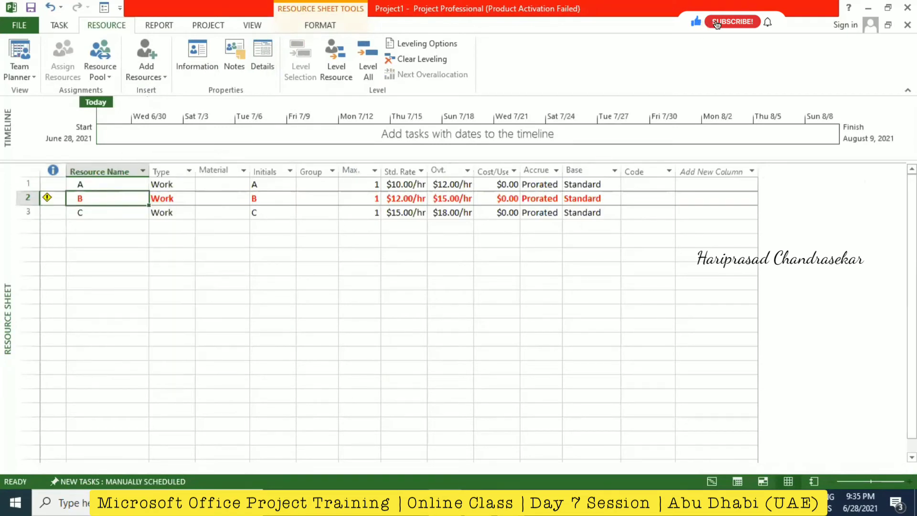
click(197, 57)
click(327, 271)
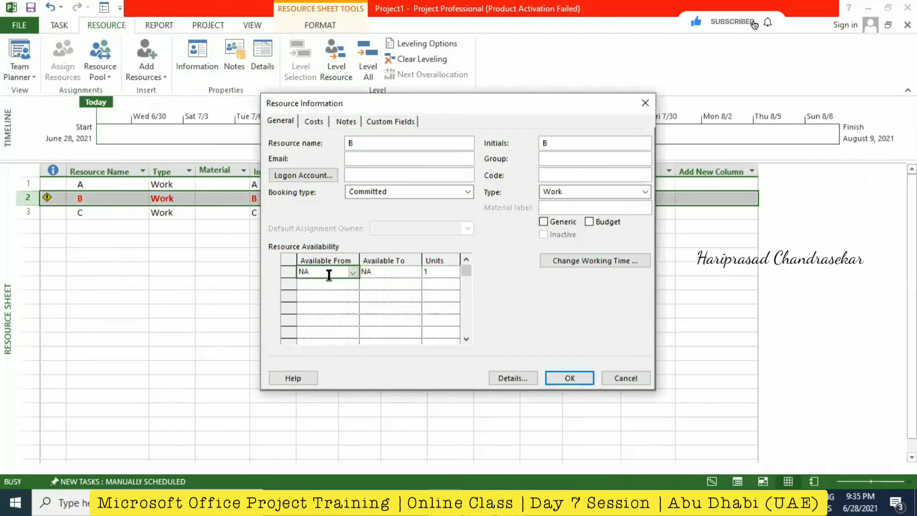
click(353, 272)
click(350, 285)
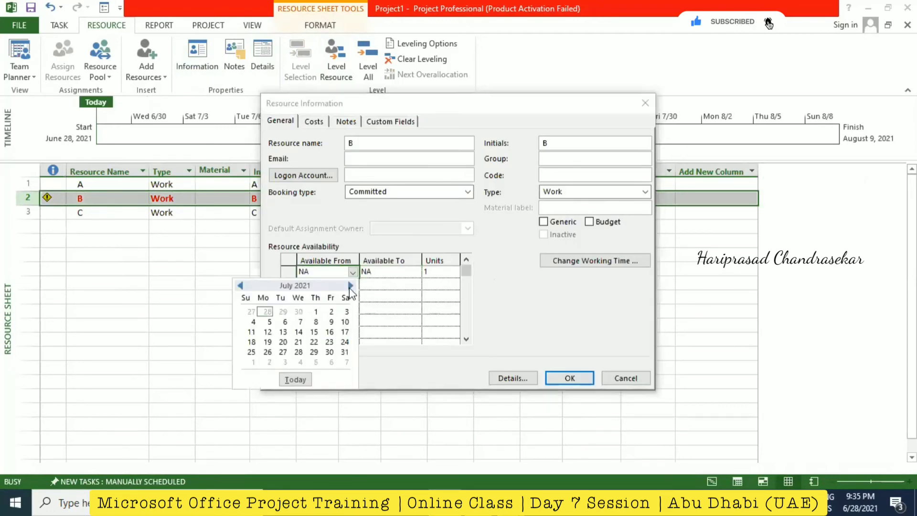
click(331, 311)
Set resource B's Available To date to 7/6/2021 with 1.5 units and apply the availability change.
click(414, 271)
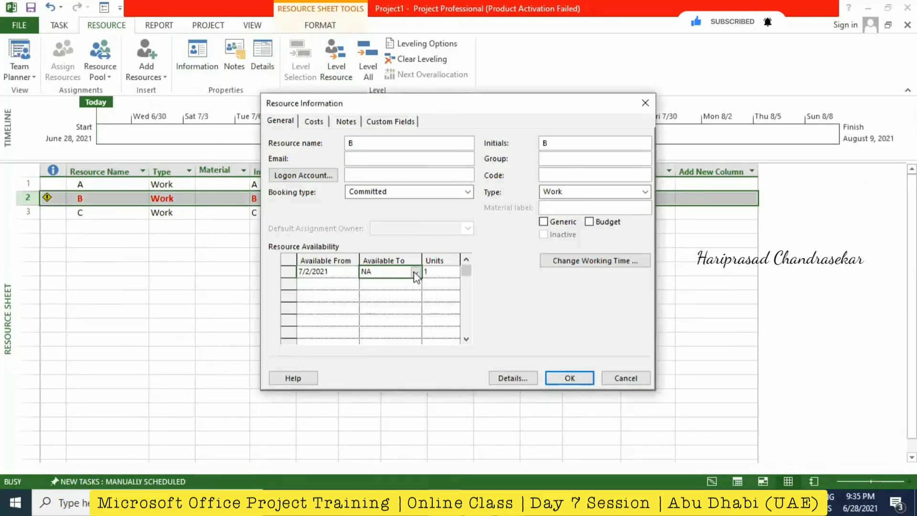
click(415, 272)
click(347, 321)
click(439, 272)
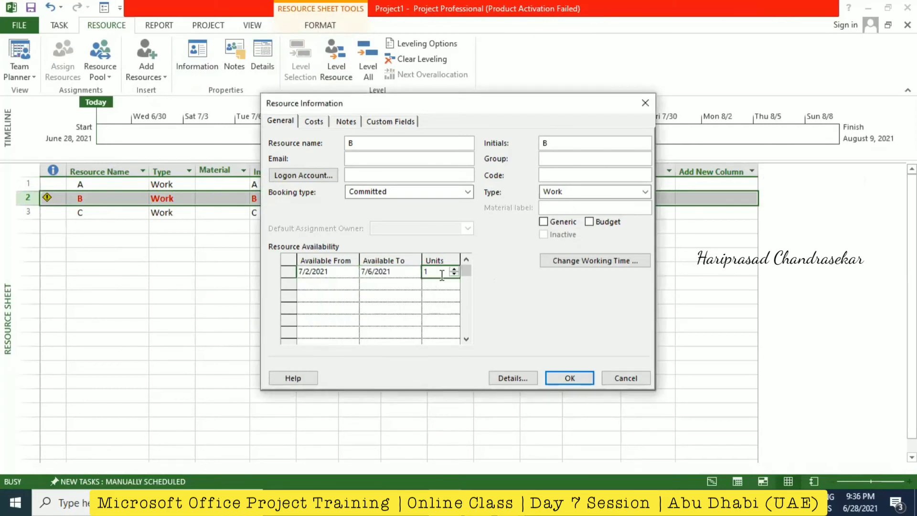
click(453, 269)
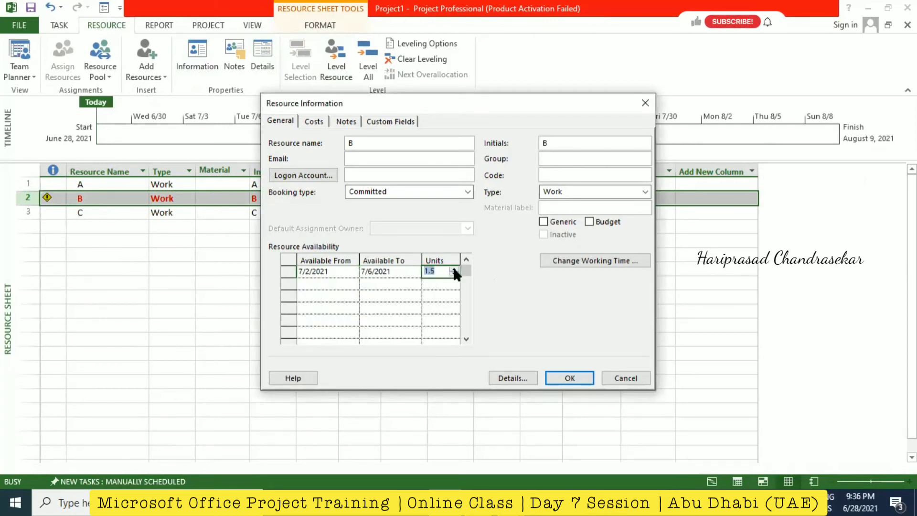
click(570, 378)
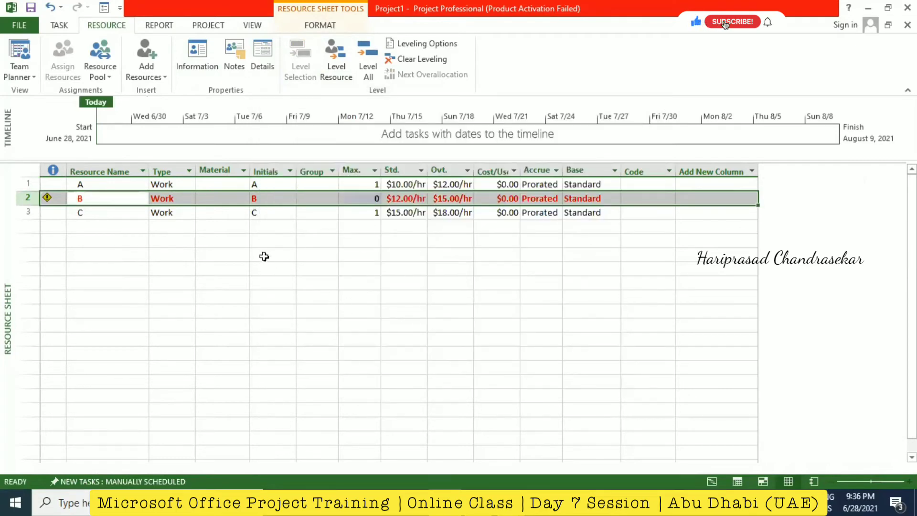
Return to the Gantt Chart, then display resource B's Resource Graph to examine its availability against its peak units.
click(712, 481)
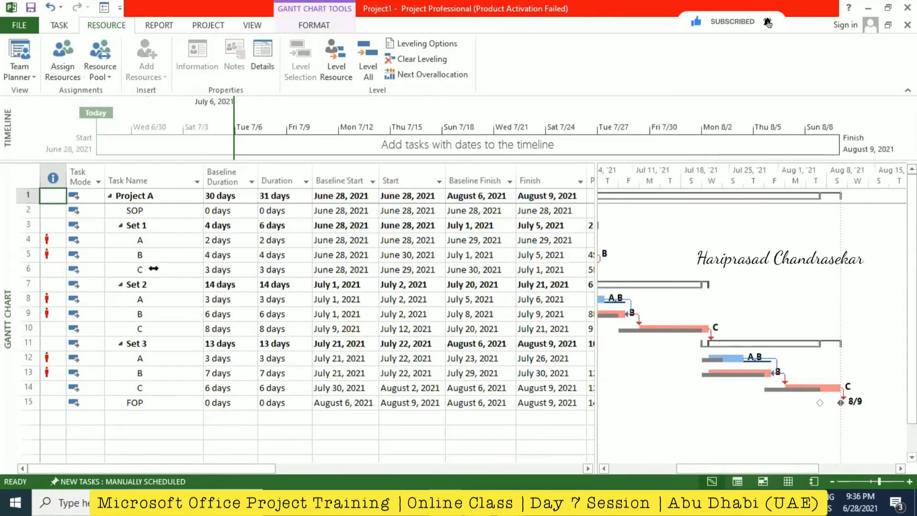
right_click(11, 247)
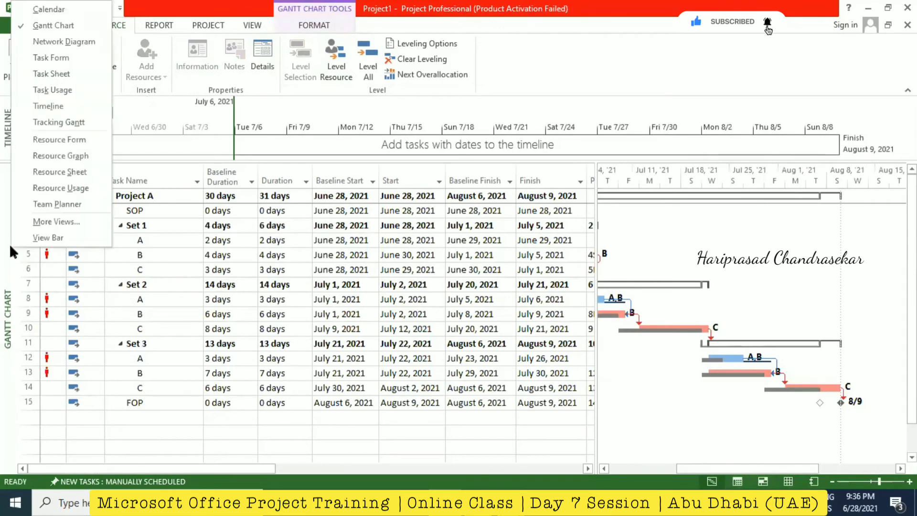
click(68, 157)
scroll(160, 236, up, 1)
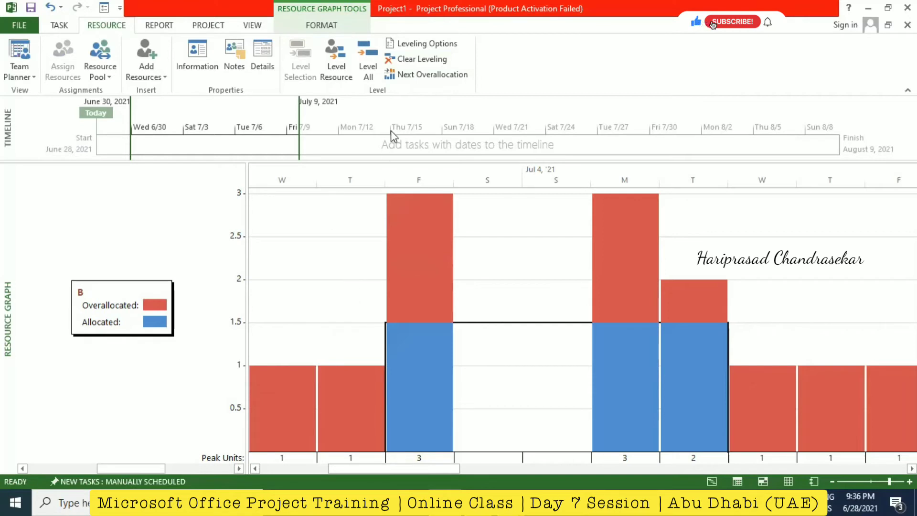
Remove the date-limited availability from resource B's information and apply the change.
click(192, 59)
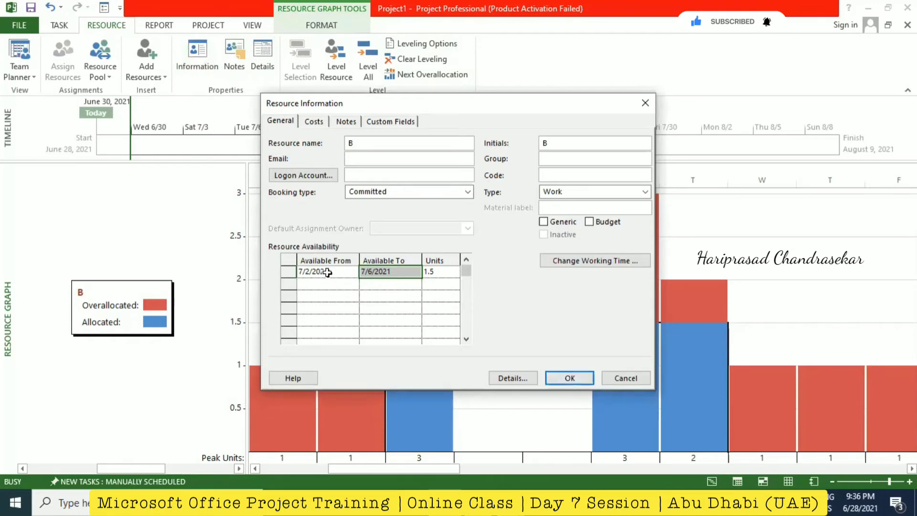
click(347, 271)
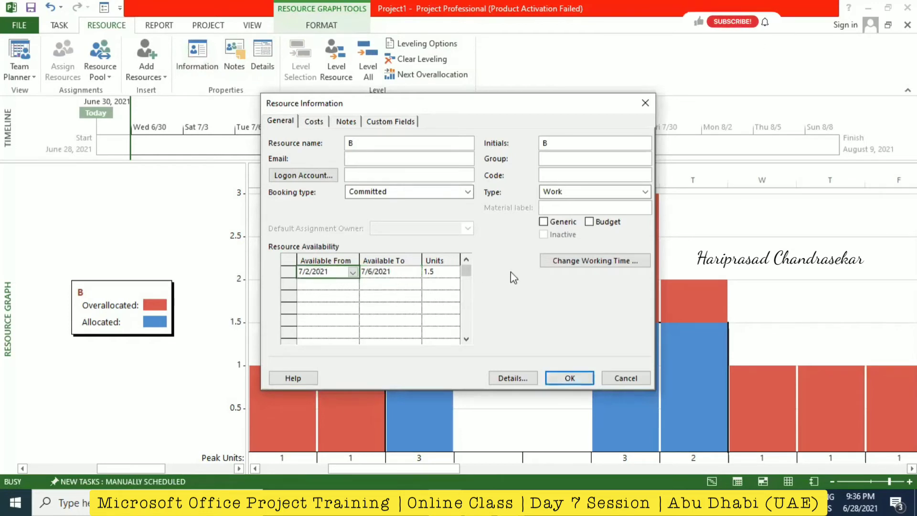
click(567, 377)
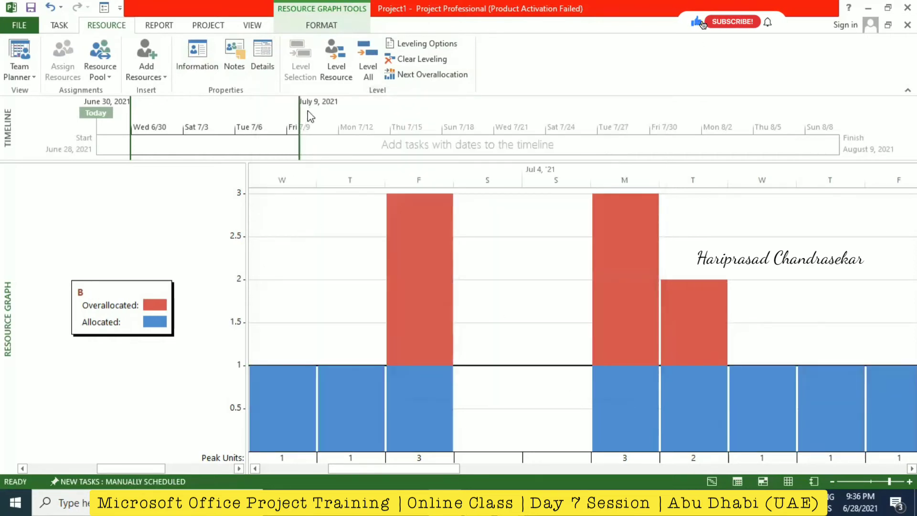
Set resource B's maximum units to 1.5 in the Resource Sheet.
click(789, 482)
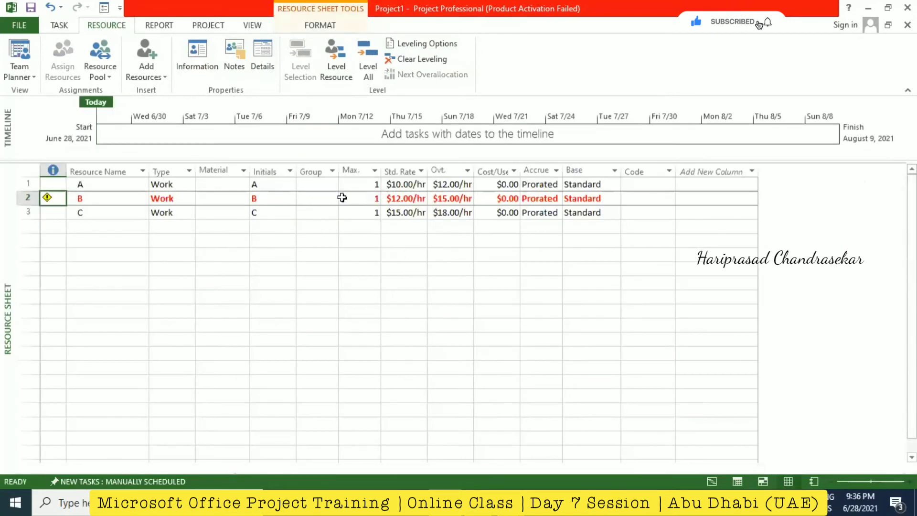
click(342, 197)
text(1.5)
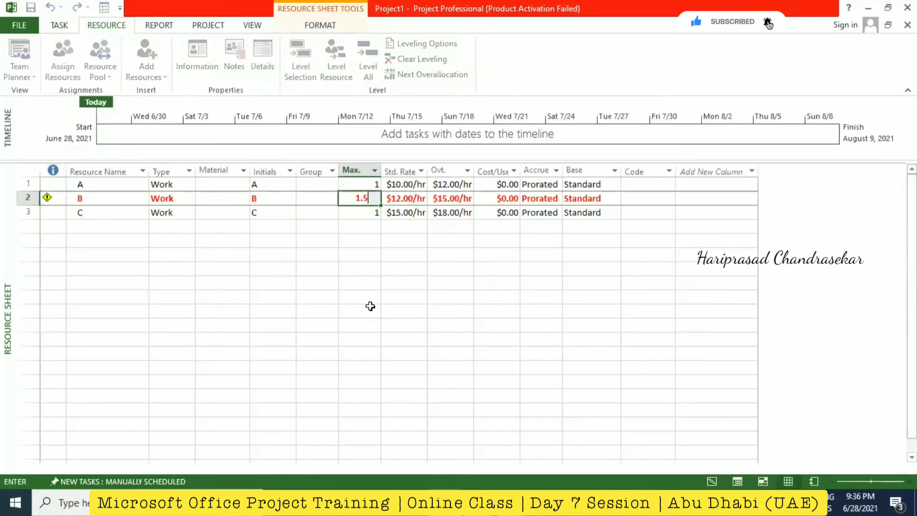
click(370, 310)
click(135, 228)
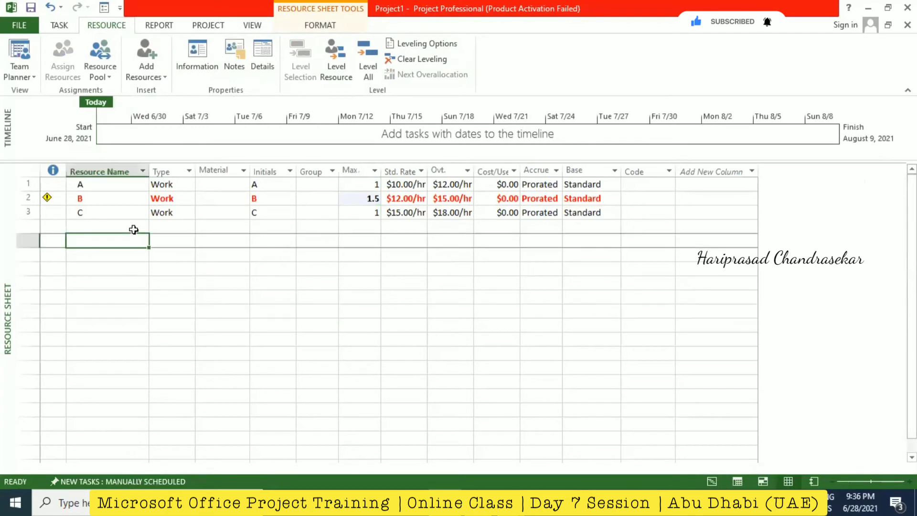
Display resource B's Resource Graph and try to level all resources, closing the overallocation warning.
right_click(3, 233)
click(66, 381)
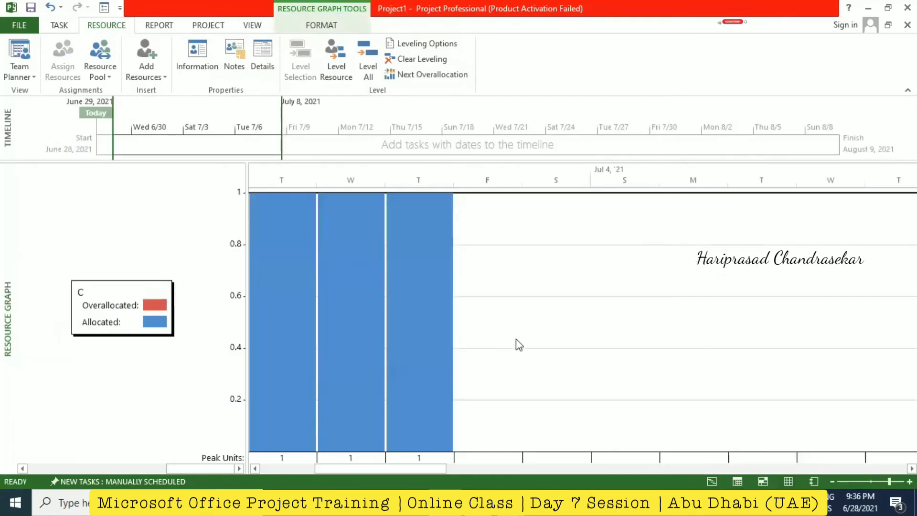
scroll(123, 246, up, 1)
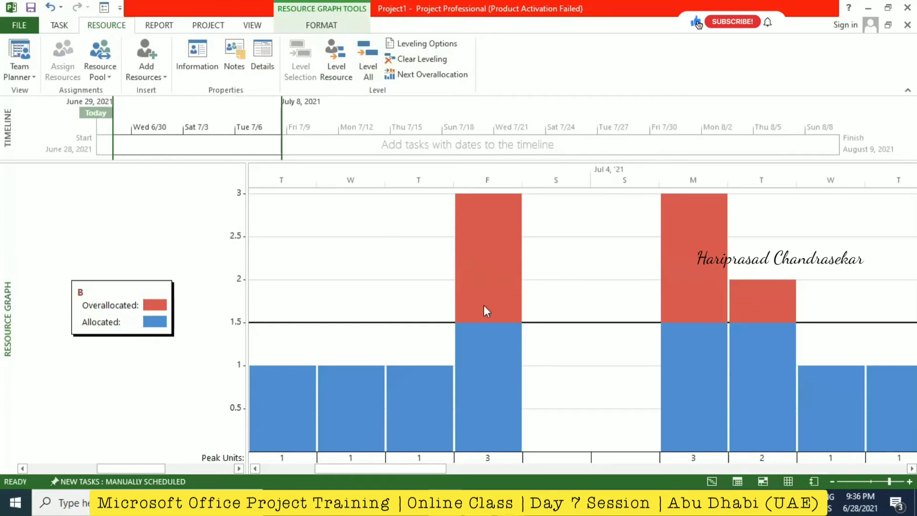
click(367, 60)
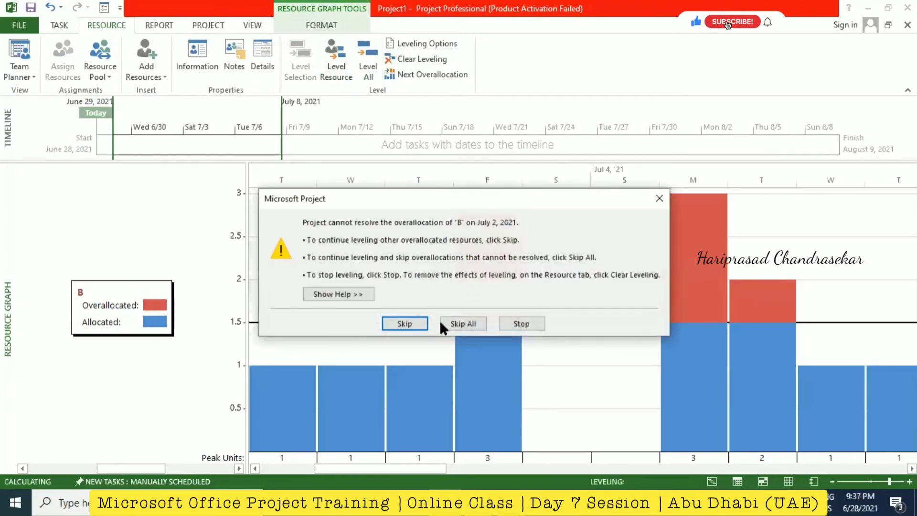
click(659, 199)
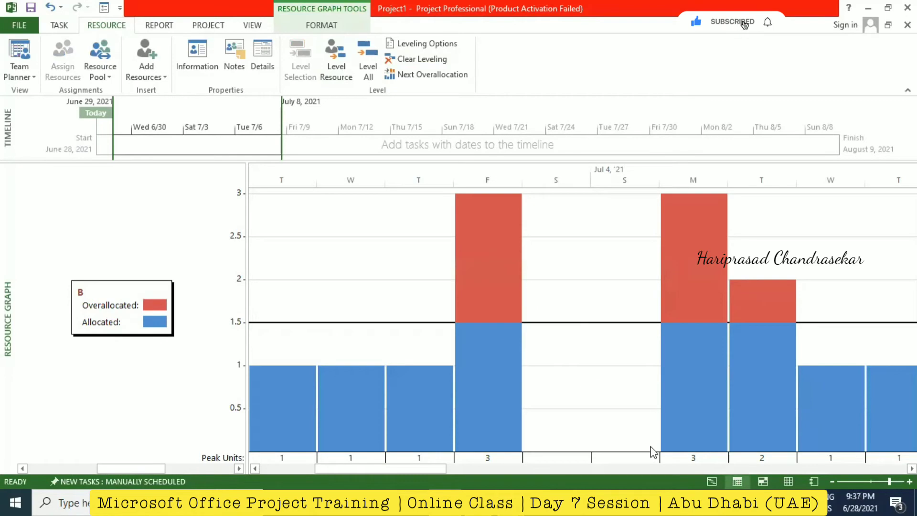
Set resource B's maximum units to 2 in the Resource Sheet and level all resources from the Gantt Chart.
click(788, 481)
click(368, 198)
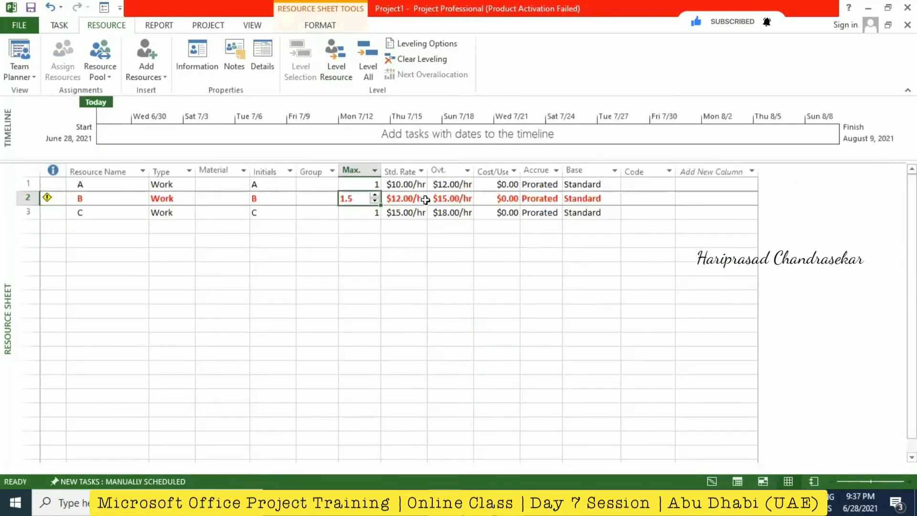
text(2)
click(372, 242)
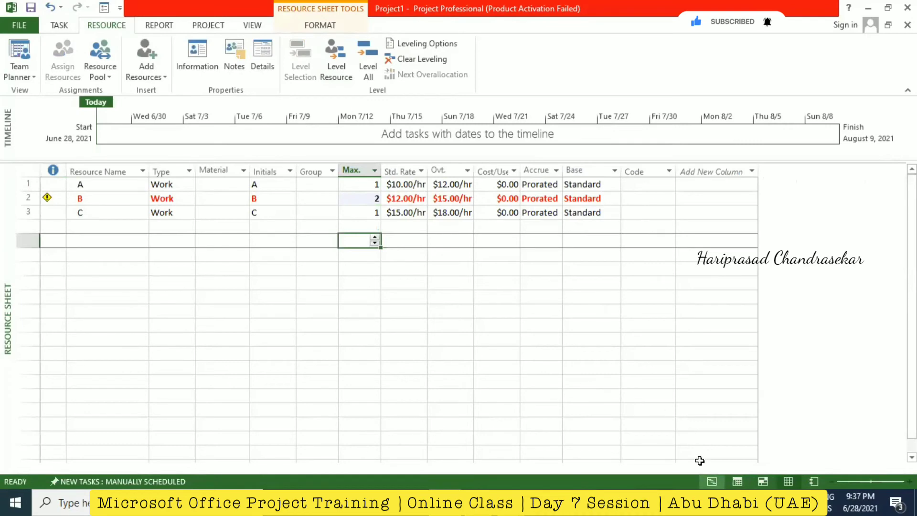
click(711, 482)
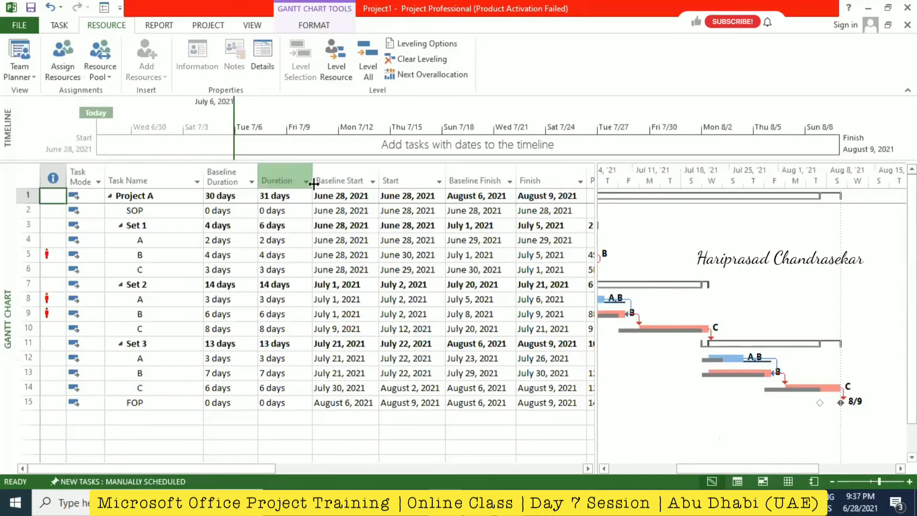
click(361, 64)
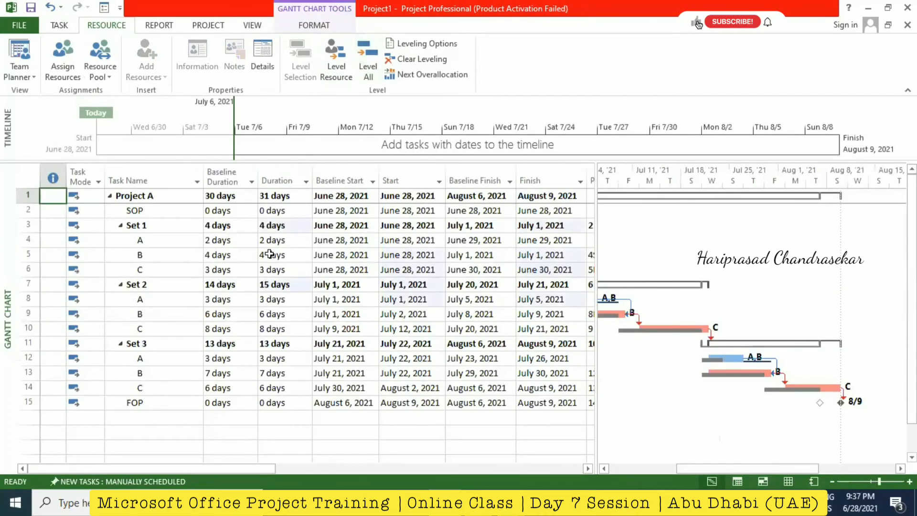
Compare Project A's baseline cost with its current cost in the Gantt Chart table.
drag(274, 468, 615, 439)
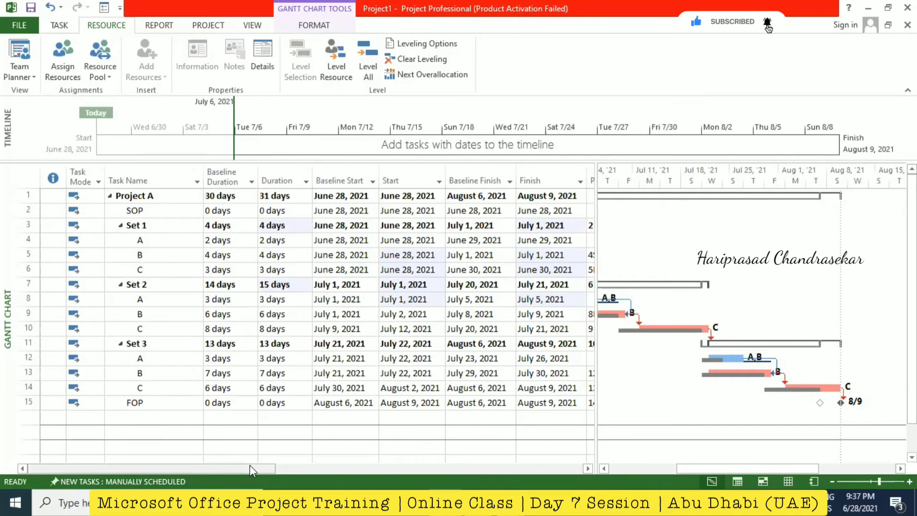
drag(254, 469, 584, 420)
click(418, 195)
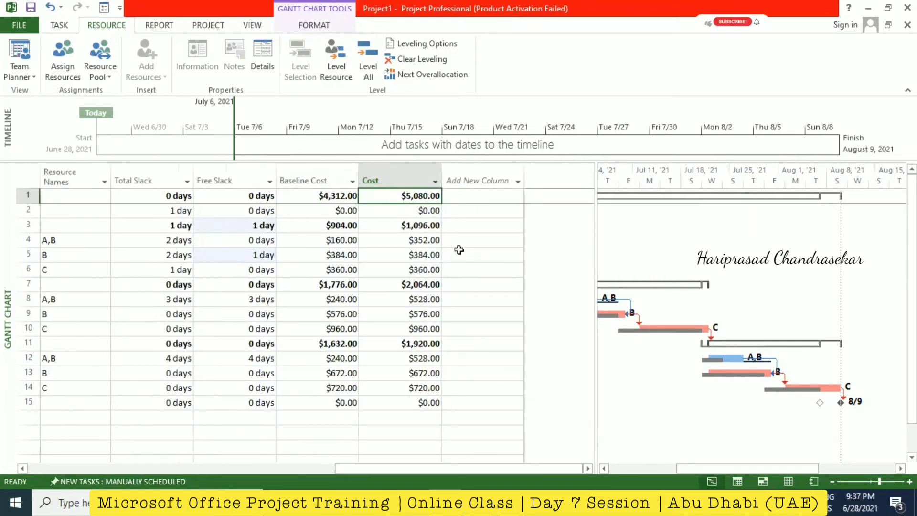
click(14, 501)
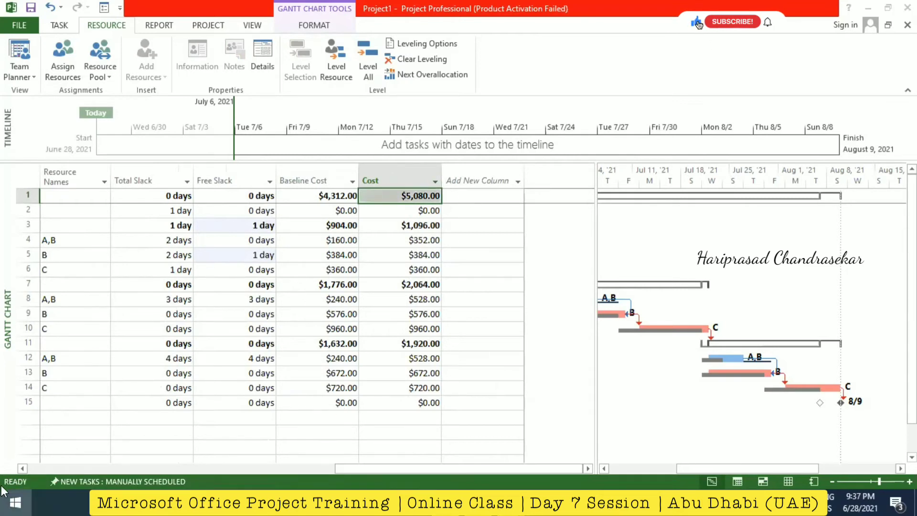
click(13, 500)
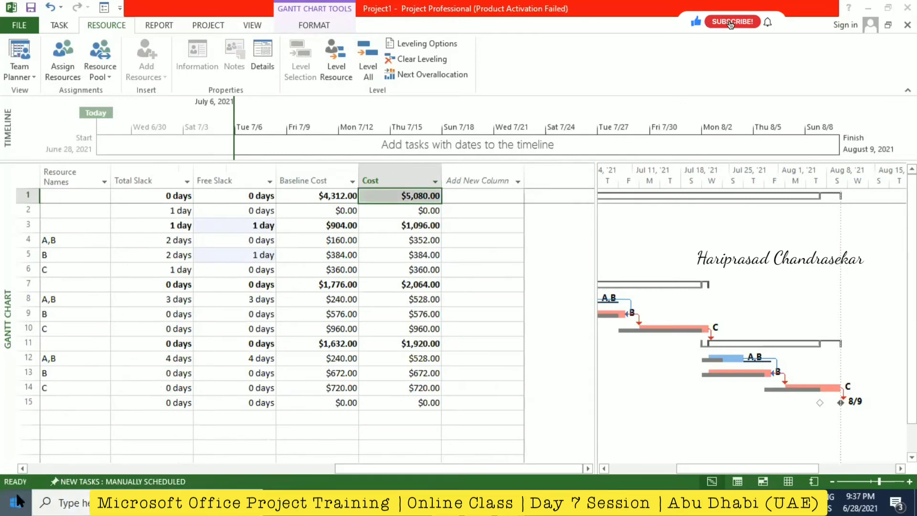
click(16, 500)
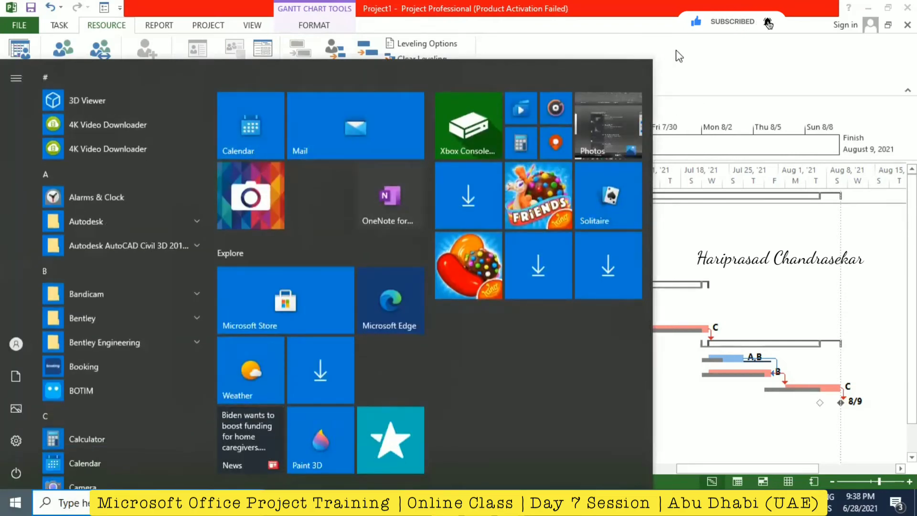
click(702, 62)
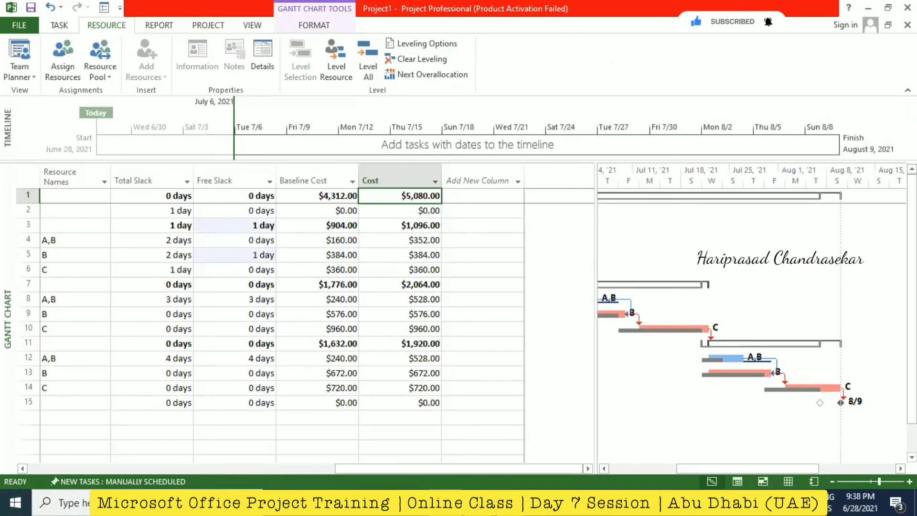
click(868, 8)
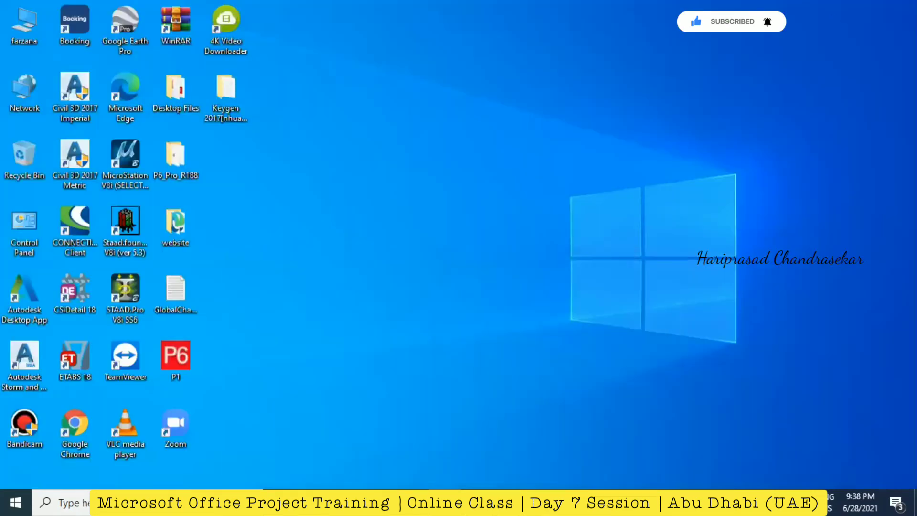
click(445, 502)
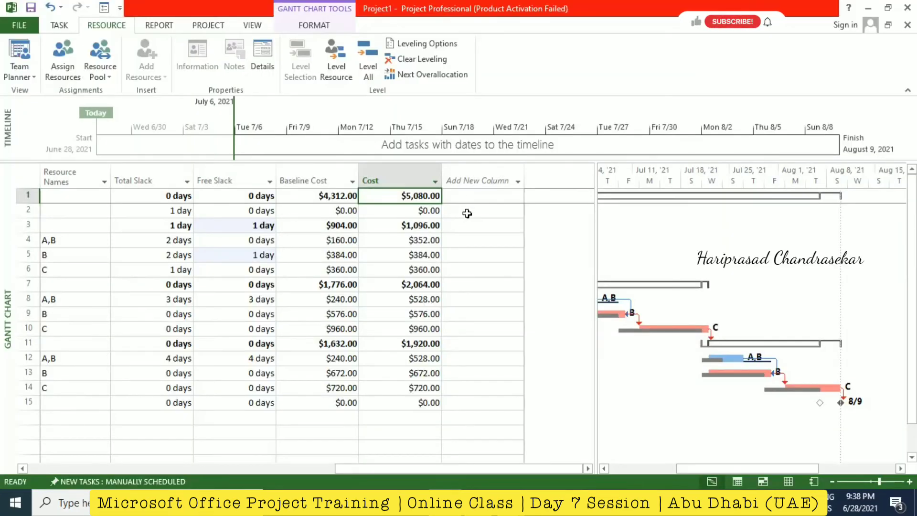
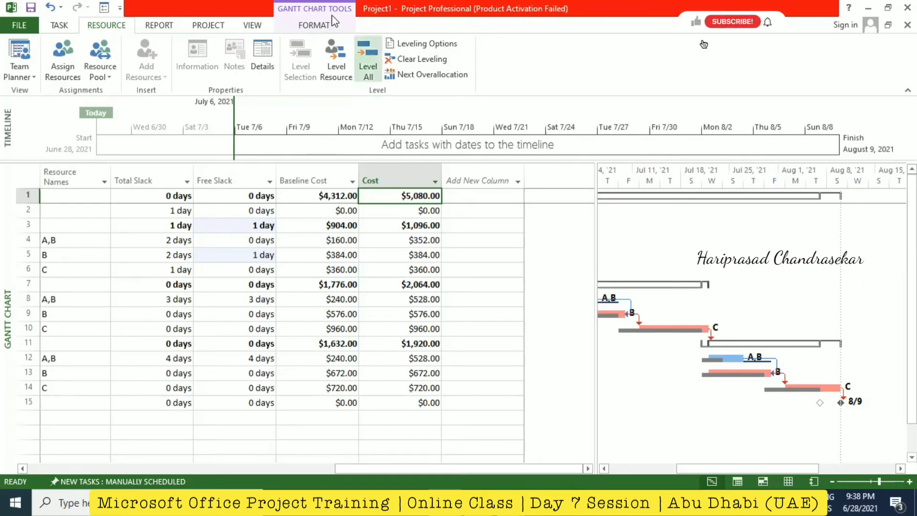
Open the project's Set Baseline settings, select Set interim plan and review the available Copy sources.
click(60, 25)
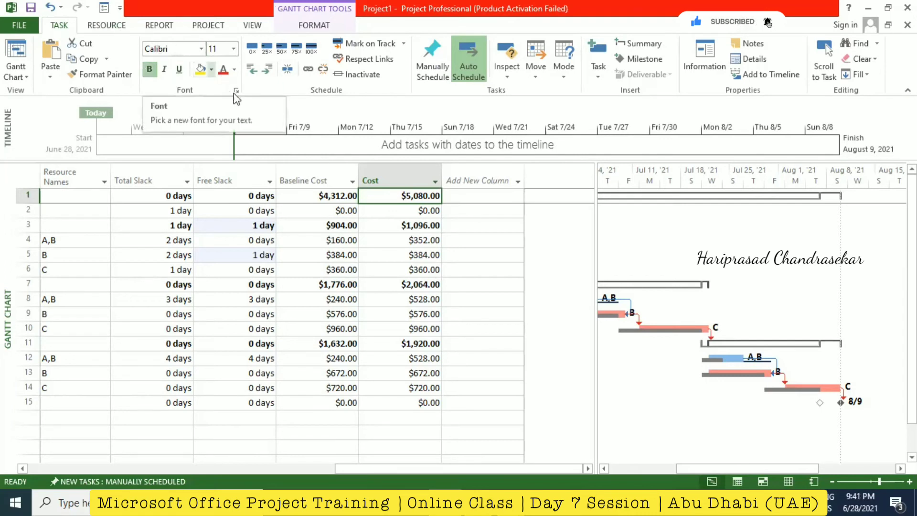
click(208, 26)
click(364, 51)
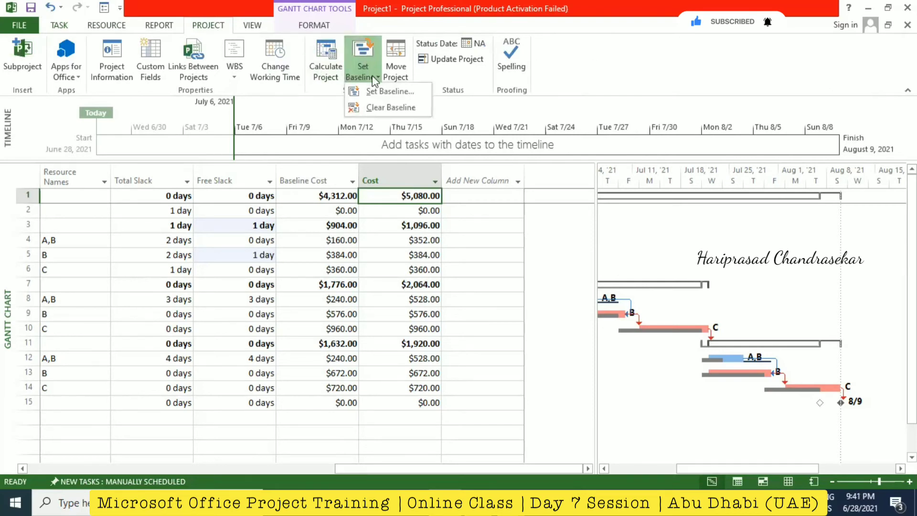
click(379, 88)
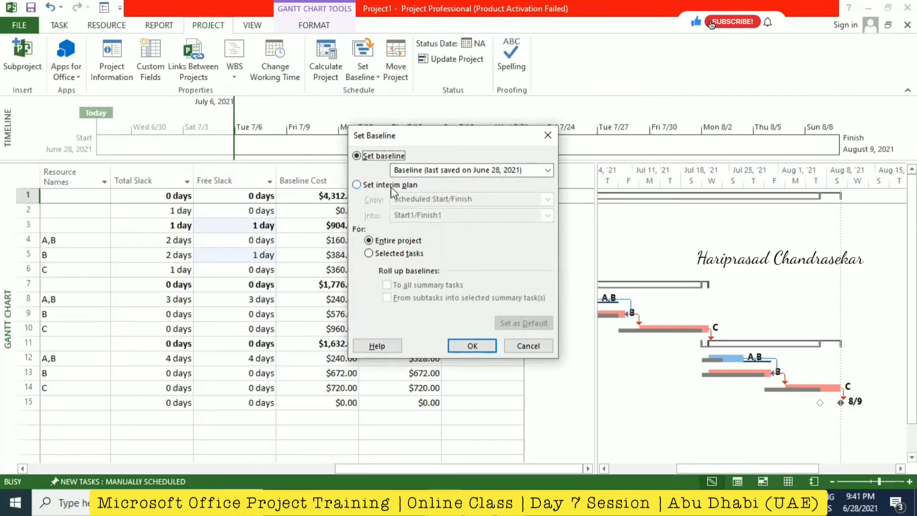
click(363, 185)
click(549, 199)
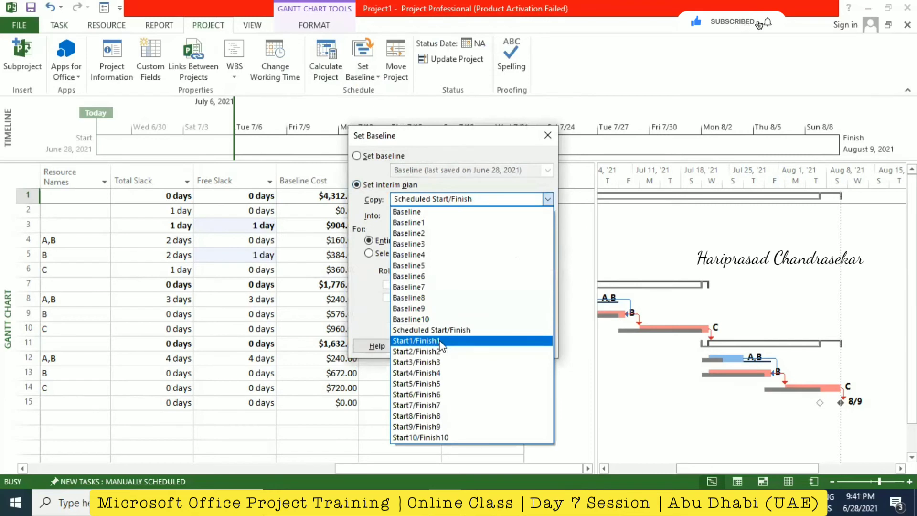
click(536, 179)
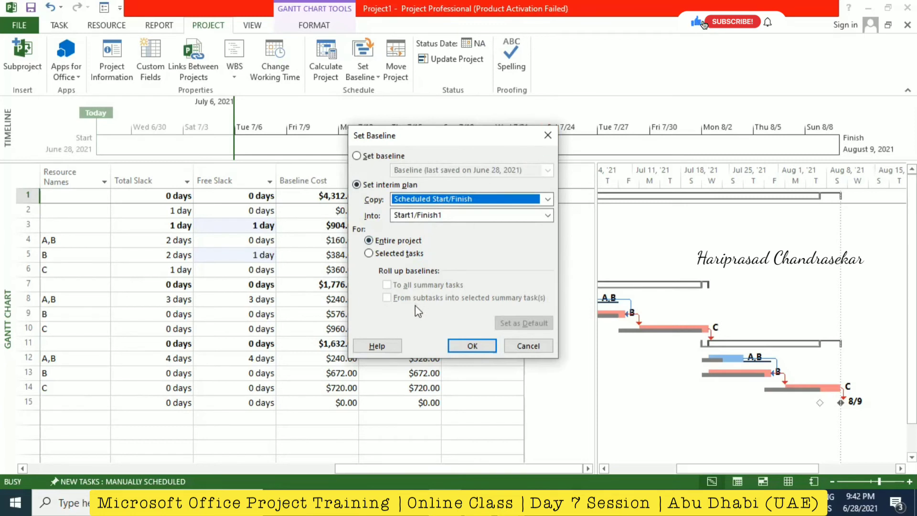
Open the help article on creating or updating a baseline or interim plan and read its interim plans section.
click(393, 342)
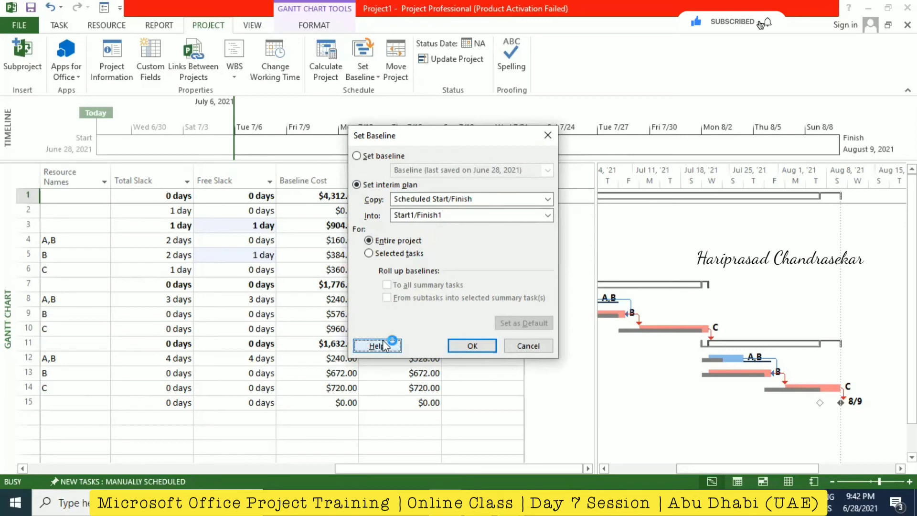
click(384, 346)
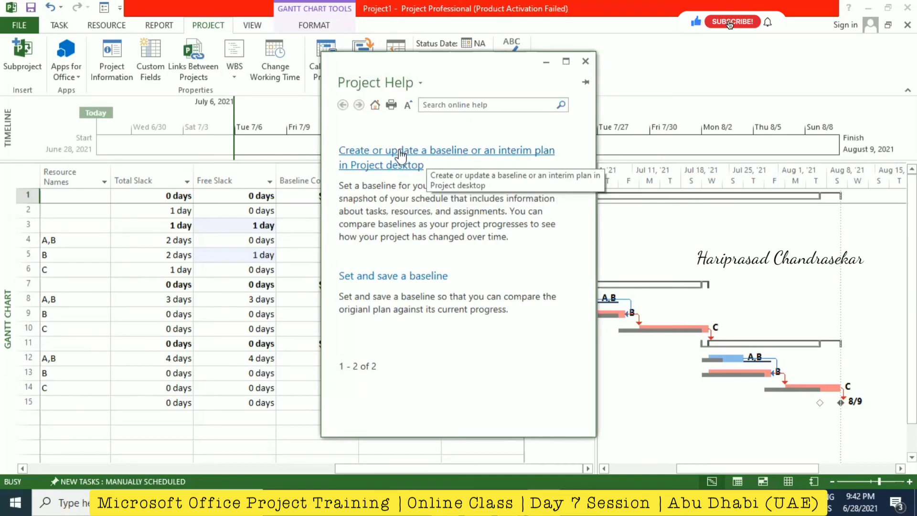
click(566, 62)
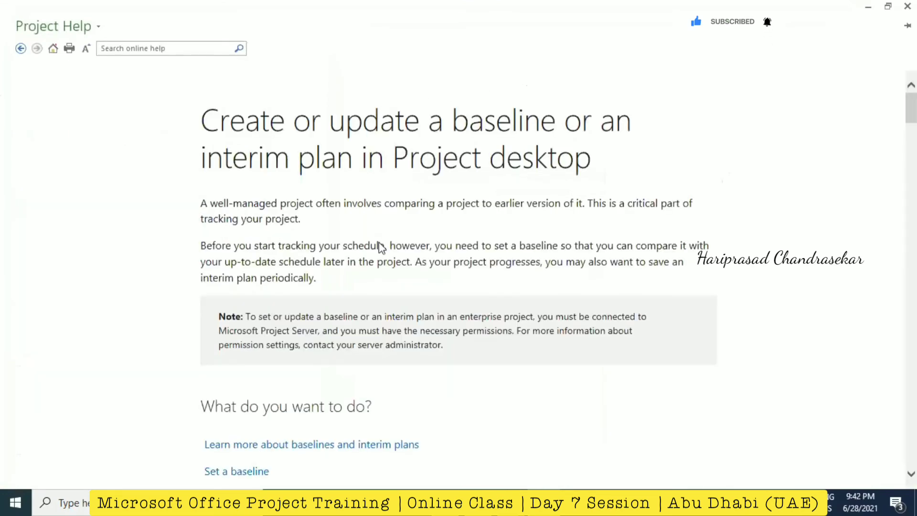
scroll(378, 241, down, 8)
scroll(383, 240, down, 10)
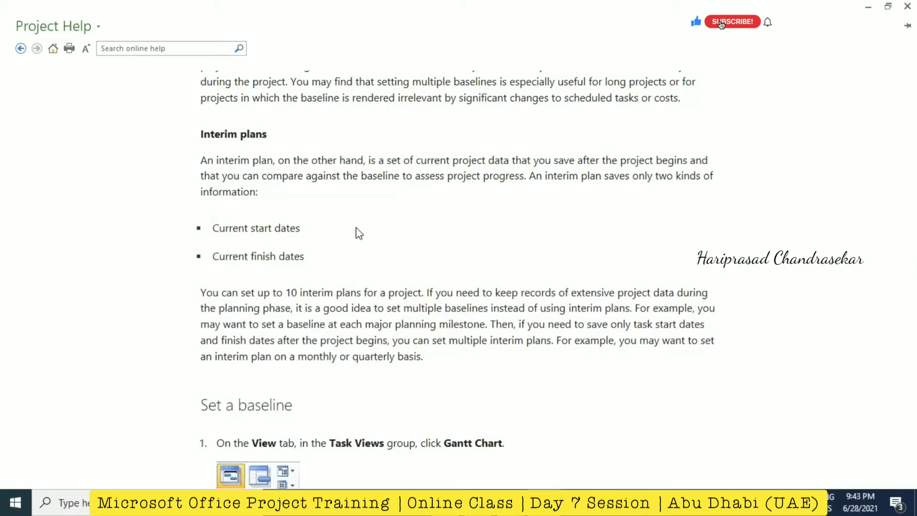
Read the help article's sections on setting, updating and comparing baselines and interim plans, and close the help window.
scroll(363, 256, down, 10)
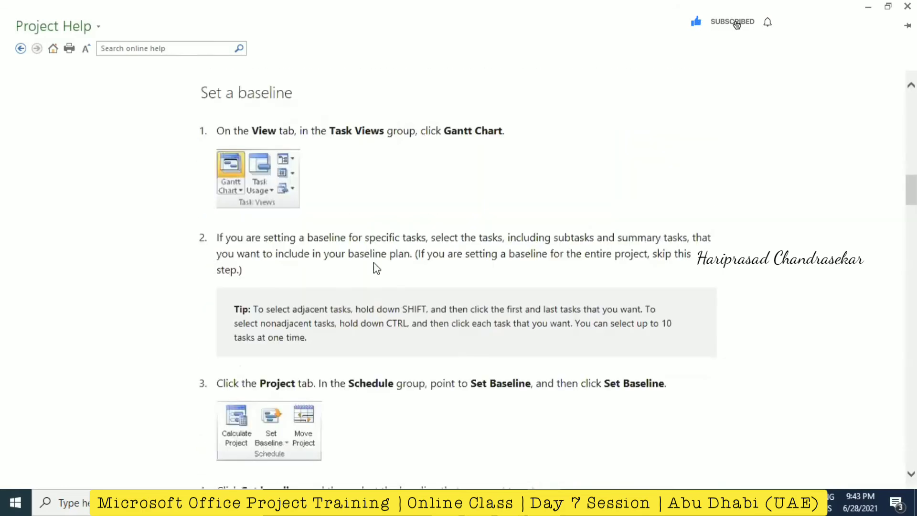
scroll(379, 258, down, 15)
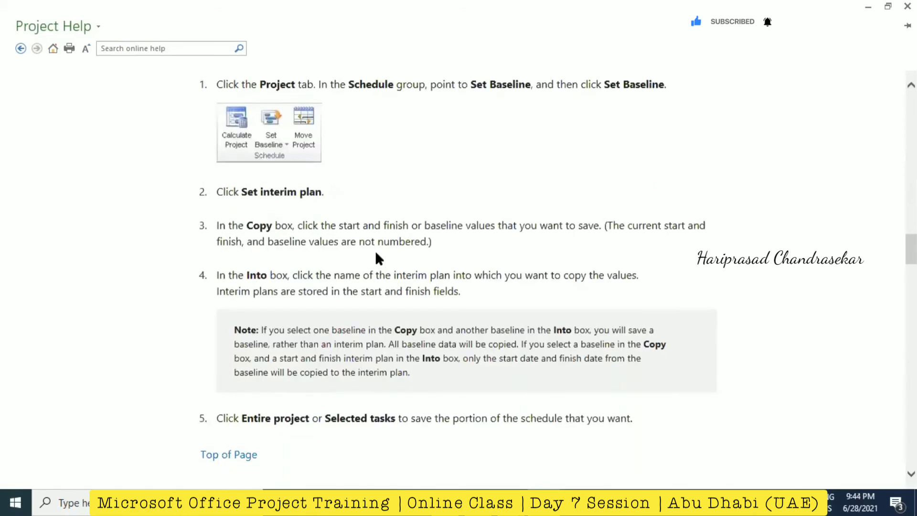
scroll(378, 258, down, 8)
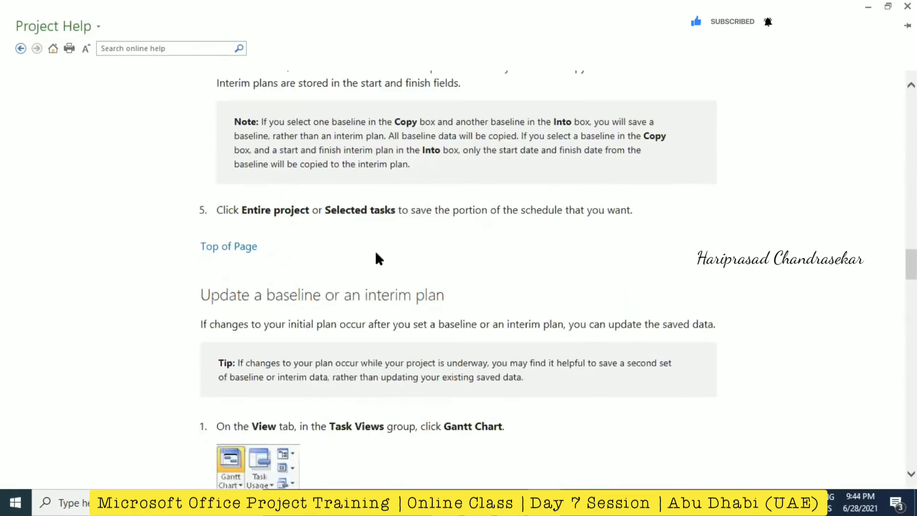
scroll(377, 254, down, 18)
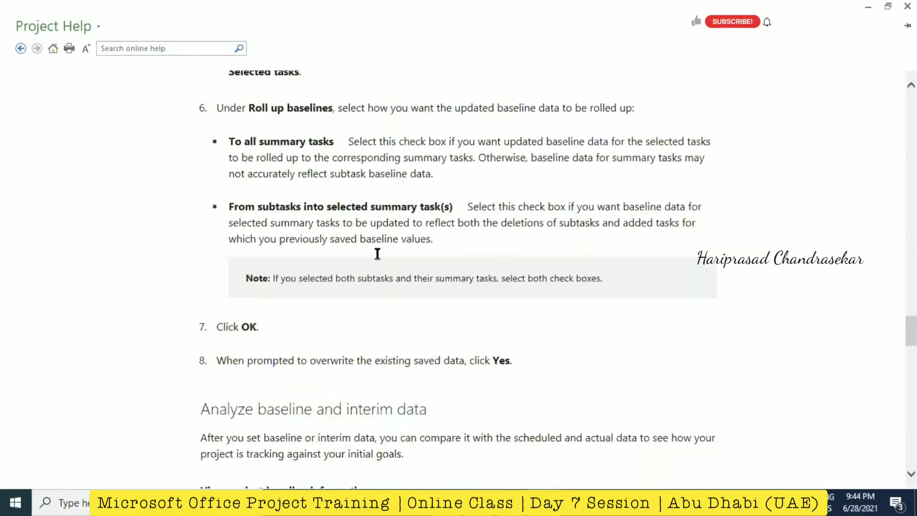
scroll(377, 253, down, 15)
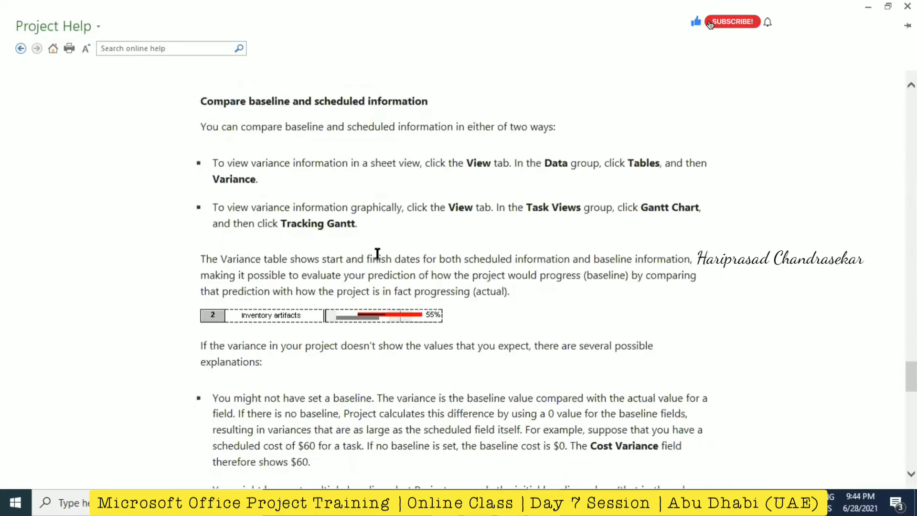
scroll(378, 253, down, 15)
scroll(374, 253, down, 10)
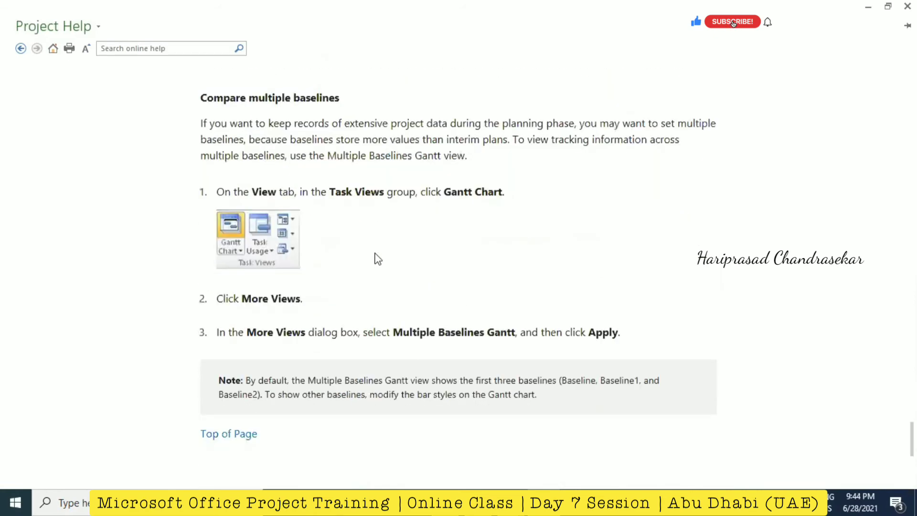
click(907, 6)
click(574, 46)
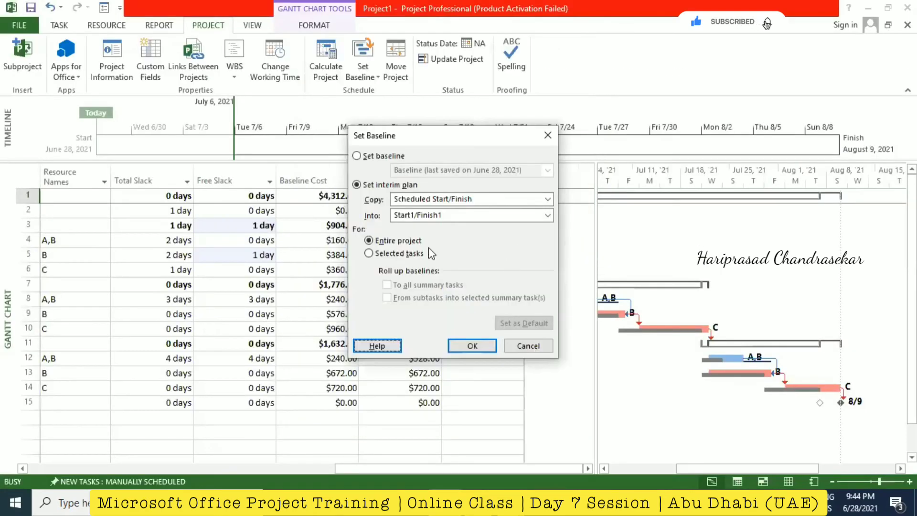
Set an interim plan for the entire project, copying Scheduled Start/Finish into Start1/Finish1.
click(371, 184)
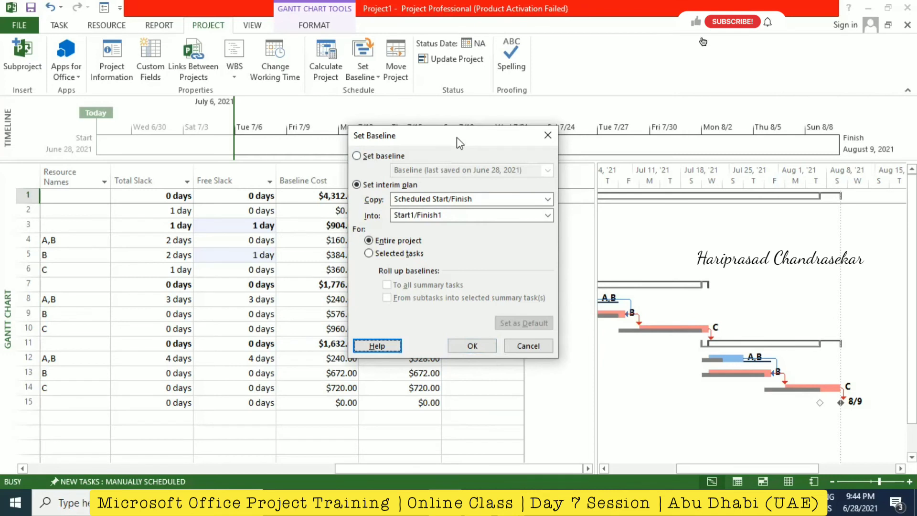
drag(457, 137, 651, 96)
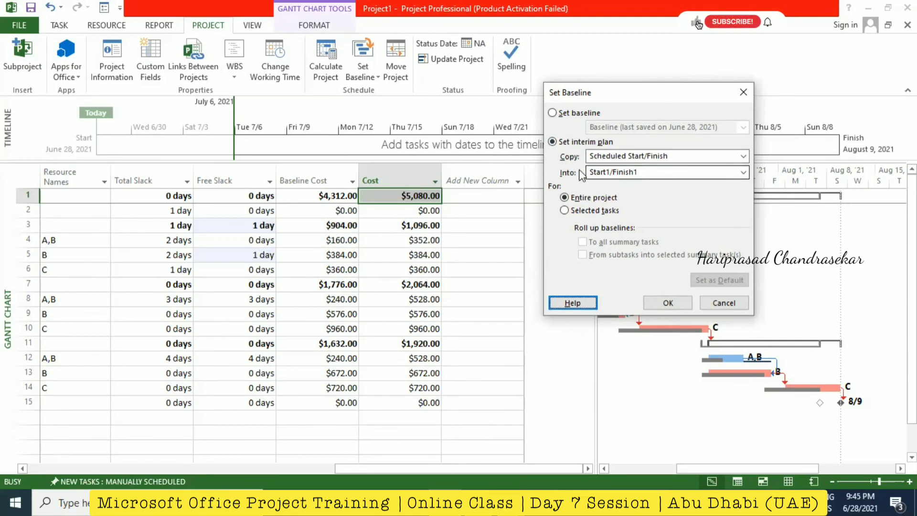
click(743, 173)
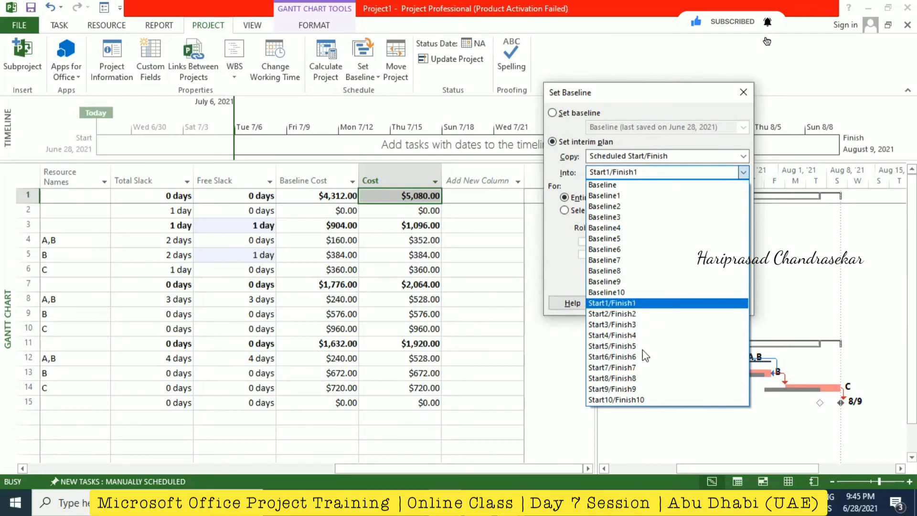
click(614, 303)
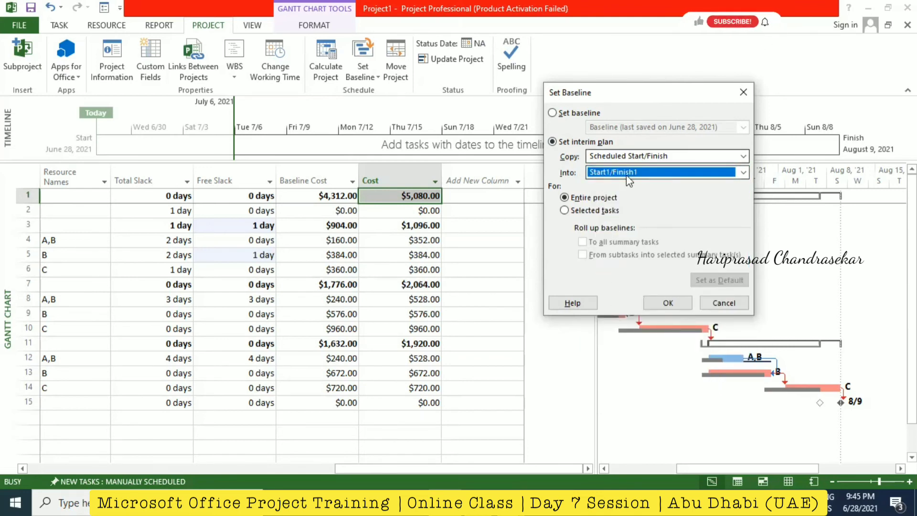
click(667, 302)
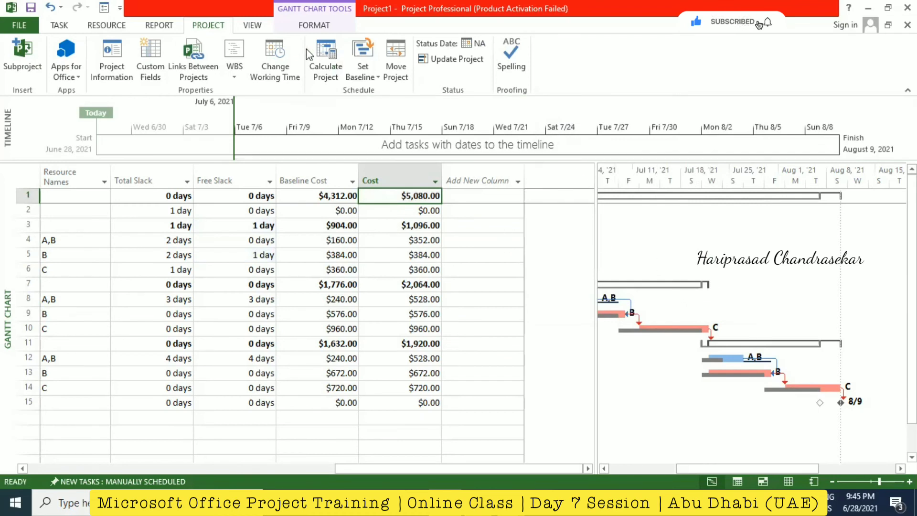
Reopen the Set Baseline settings and save the Scheduled Start/Finish to Start1/Finish1 interim plan again for the entire project.
click(364, 51)
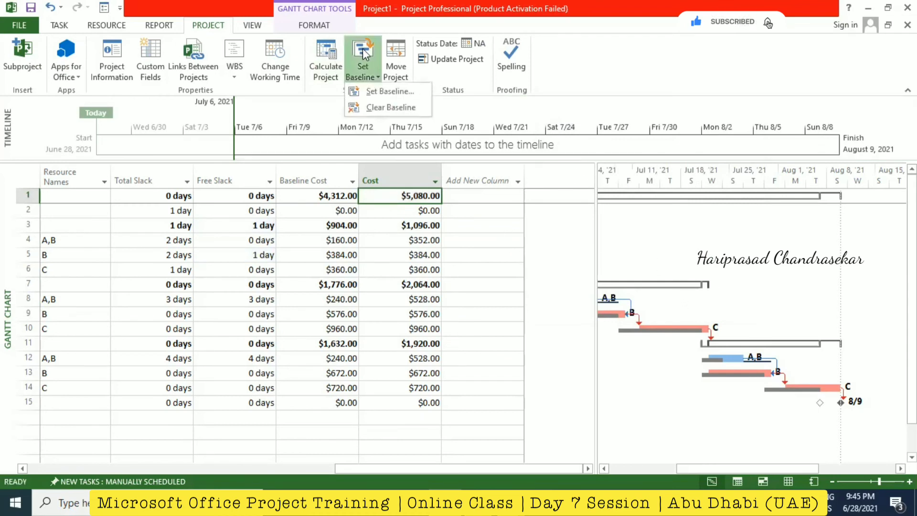
click(385, 90)
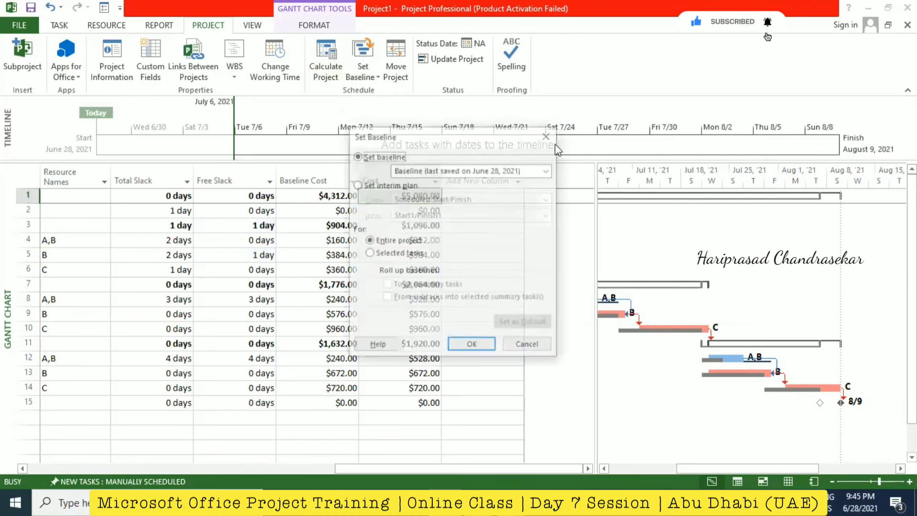
click(380, 183)
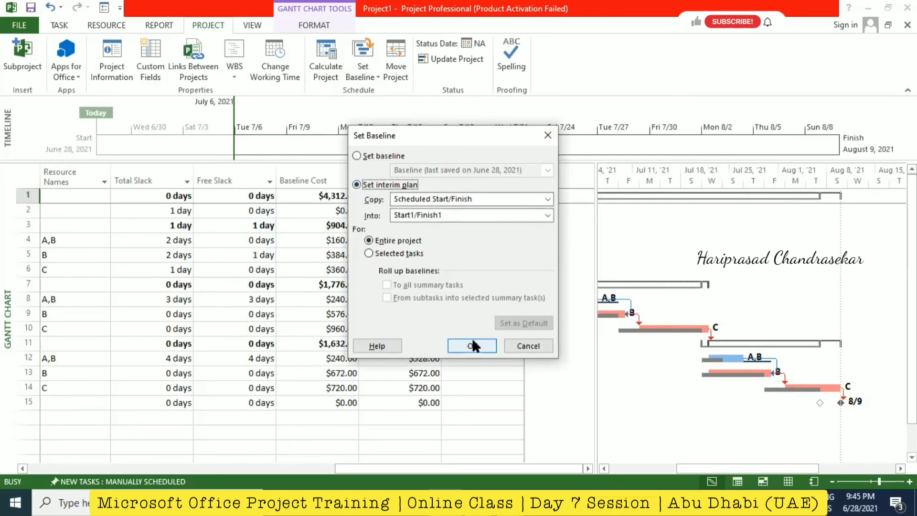
click(547, 200)
click(548, 200)
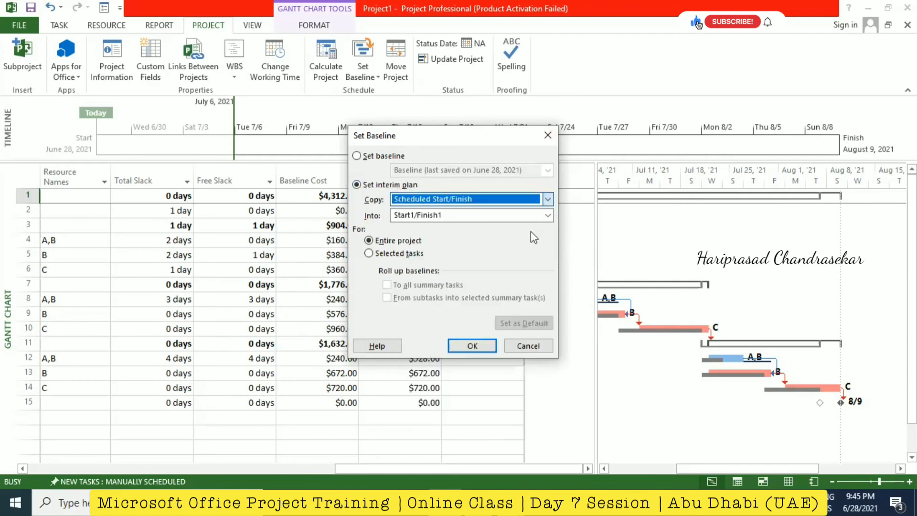
click(472, 346)
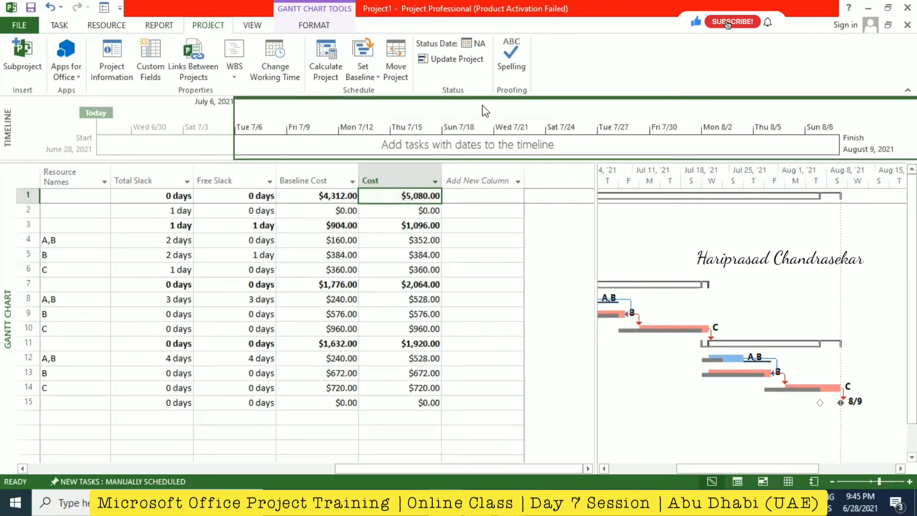
Check the Gantt chart's Show/Hide Bar Styles options for a way to display the interim plan.
right_click(683, 249)
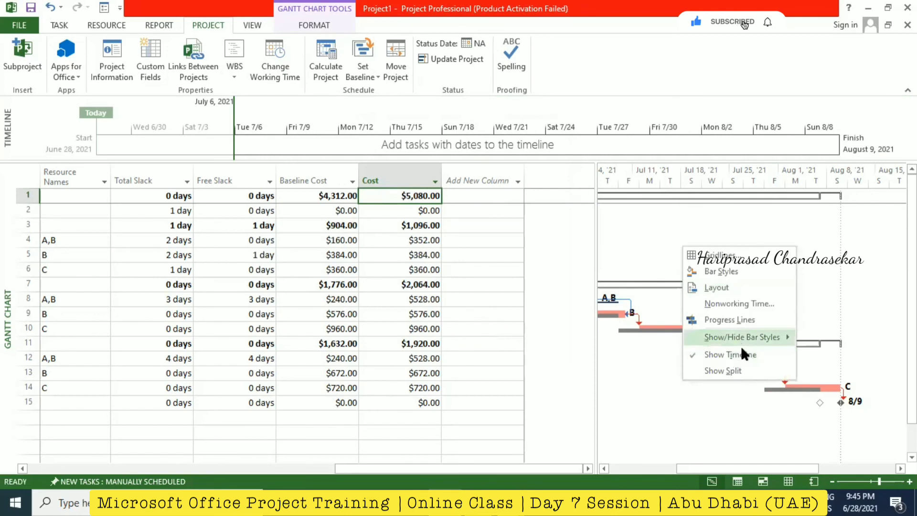
mouse_move(793, 339)
mouse_move(838, 390)
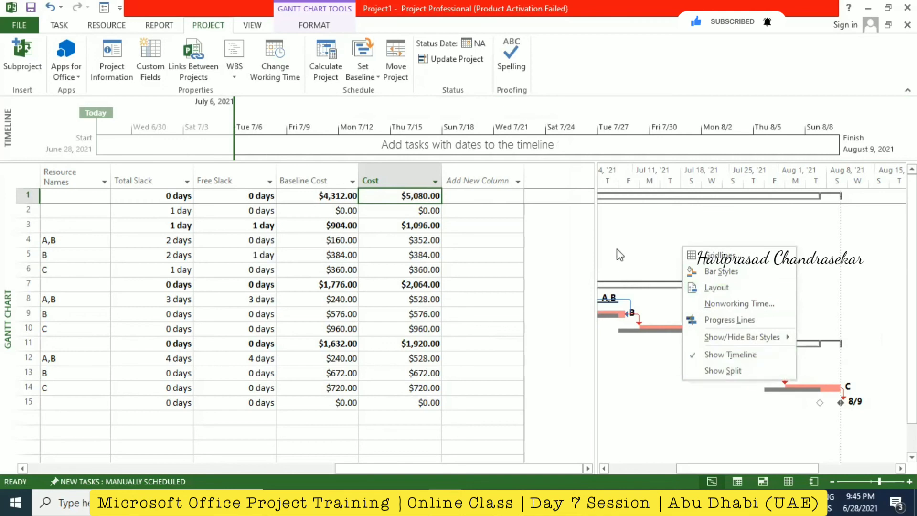
Search the fields available for a new Gantt table column for "interim" and clear the entry.
click(481, 173)
click(481, 173)
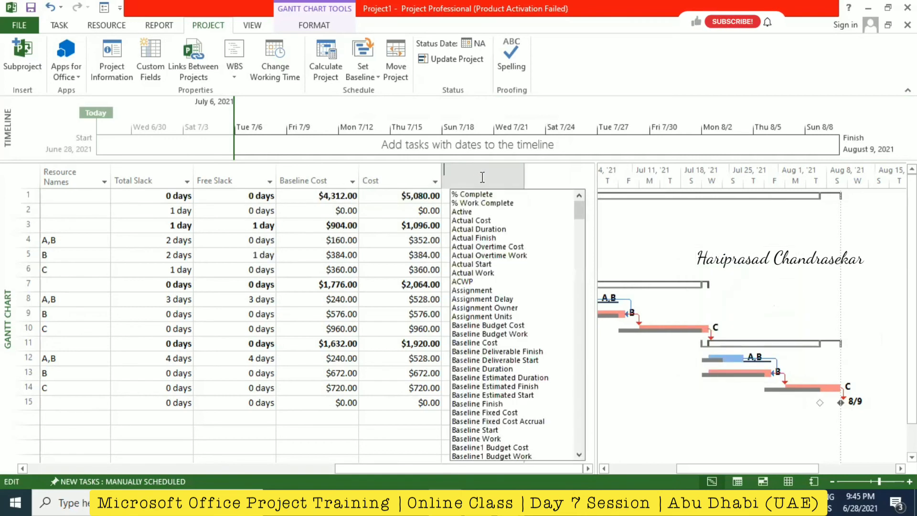
text(int)
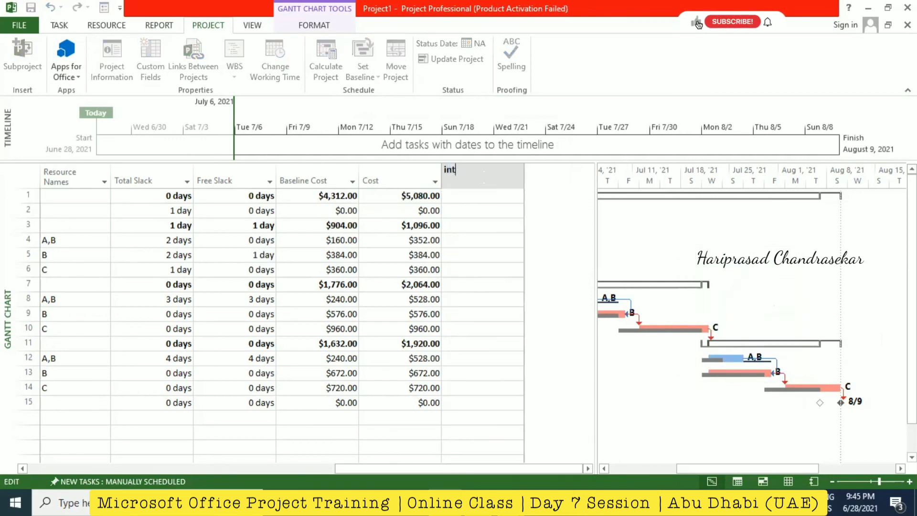
text(einterim)
key(BackSpace)
key(BackSpace)
key(BackSpace)
key(BackSpace)
key(BackSpace)
key(BackSpace)
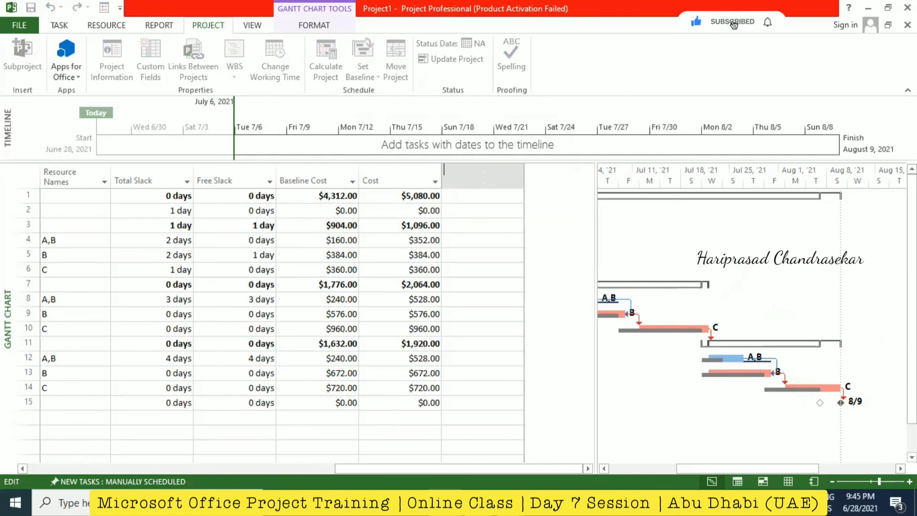
Browse the new column's fields from the baseline entries onward and insert the Baseline Budget Cost column after Cost.
text(b)
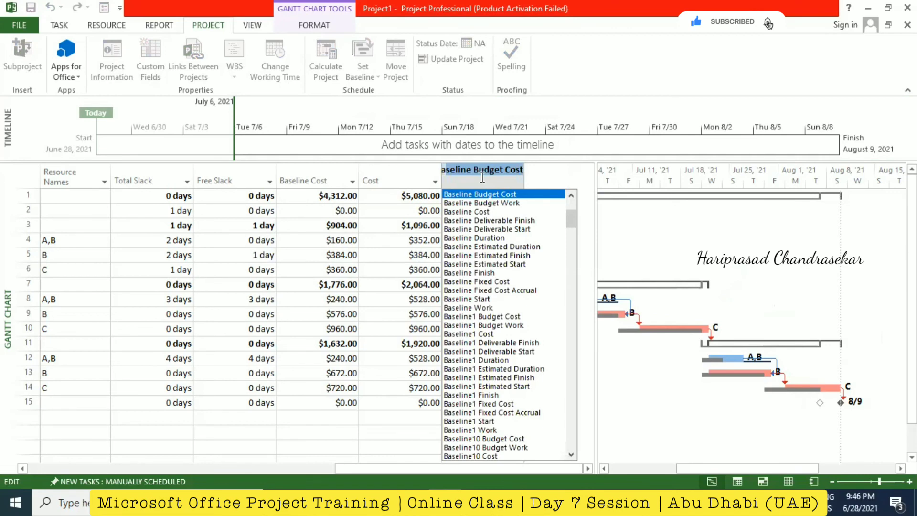
scroll(487, 267, up, 4)
scroll(499, 287, down, 13)
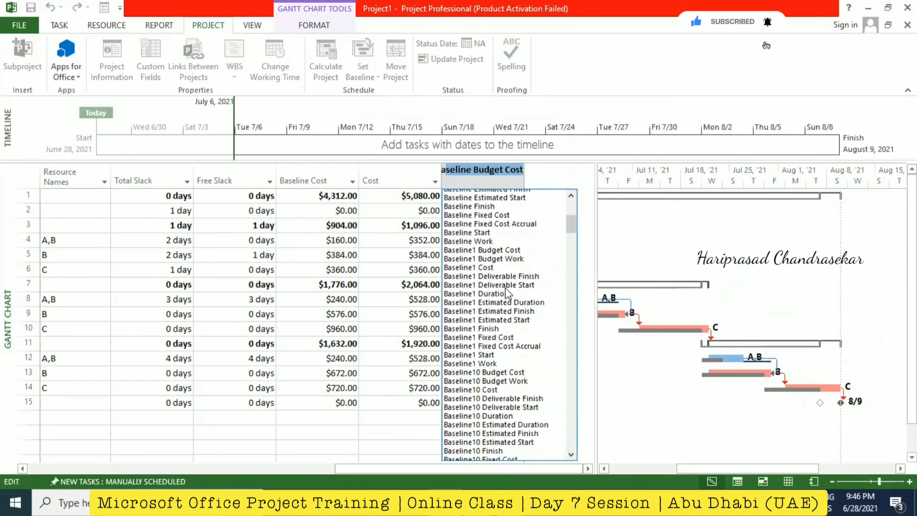
scroll(505, 272, down, 18)
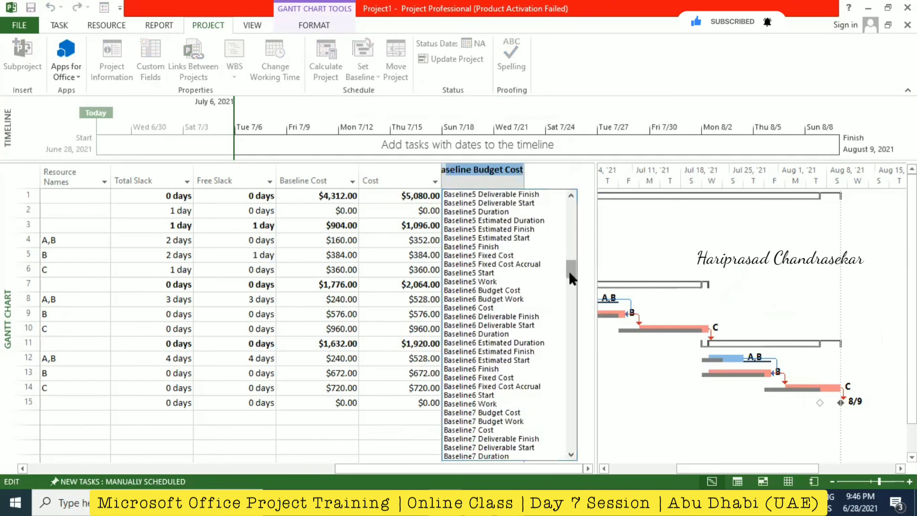
drag(570, 271, 538, 363)
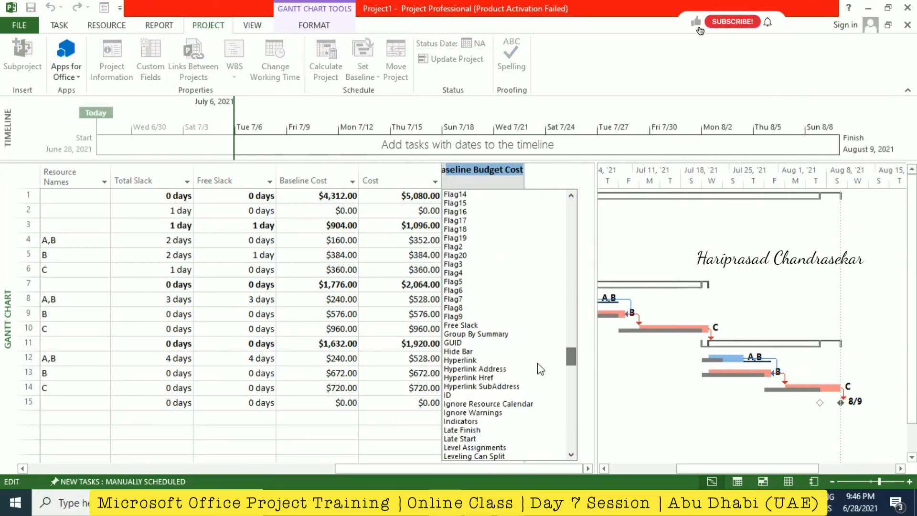
scroll(489, 378, down, 1)
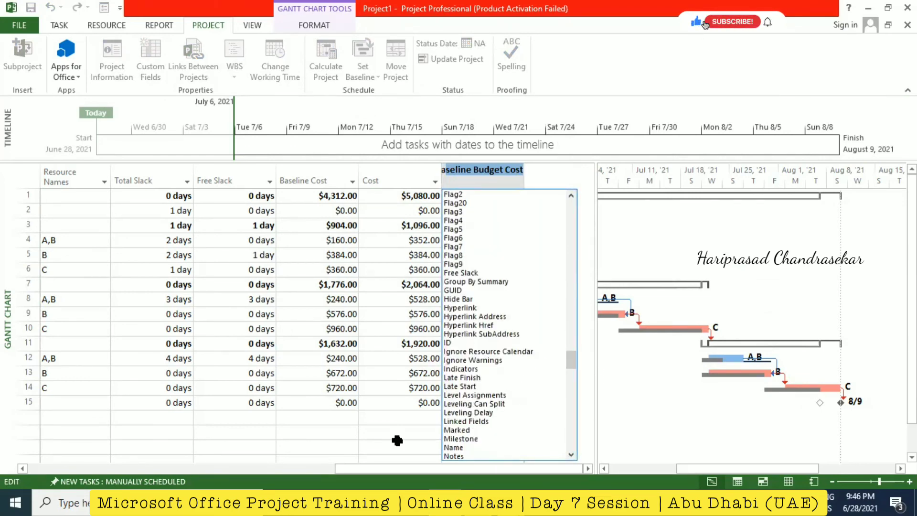
click(415, 397)
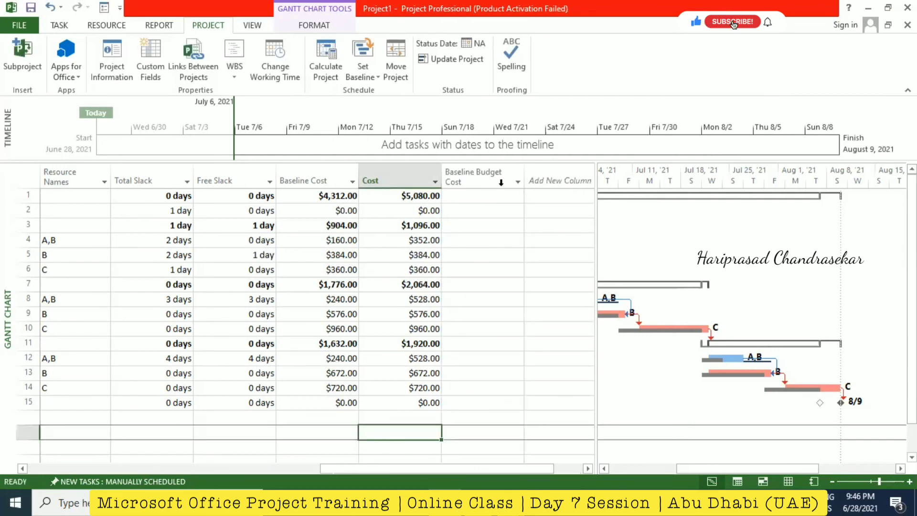
Undo the insertion of the Baseline Budget Cost column.
click(50, 8)
click(471, 224)
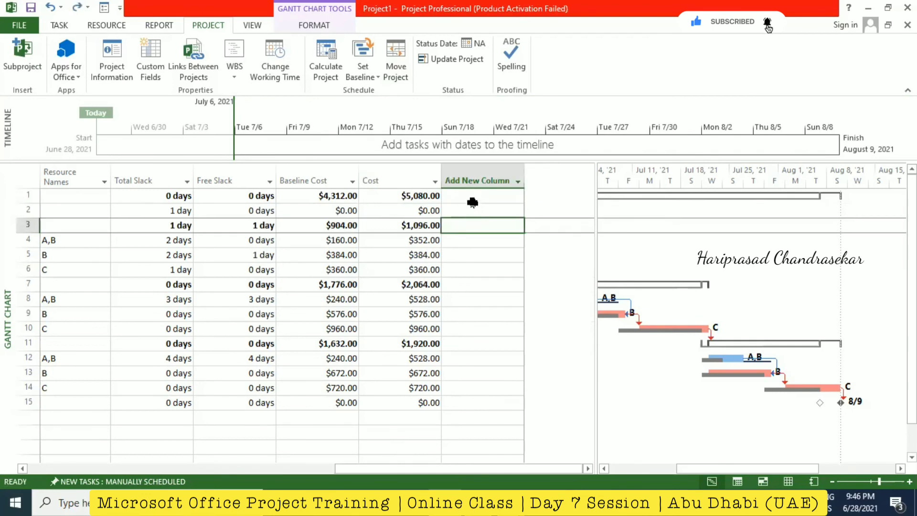
click(471, 202)
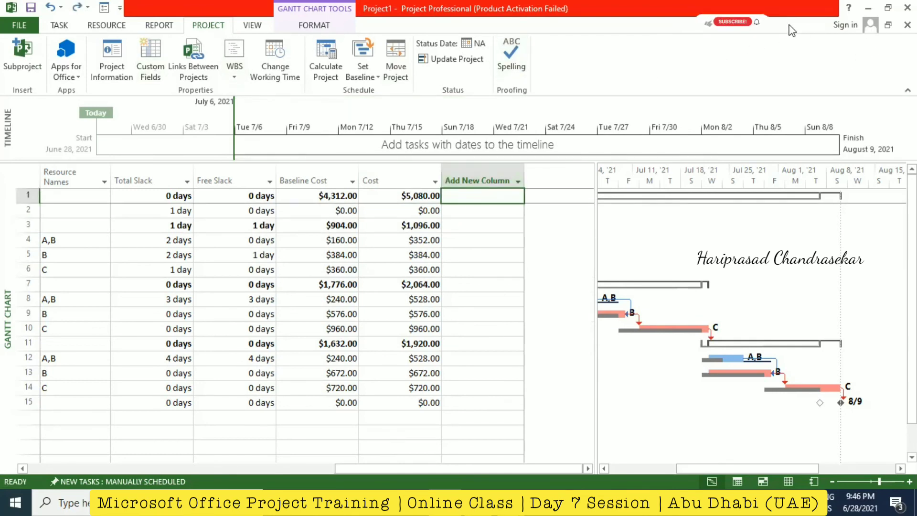
Search Project Help for "interim" and enlarge the help window to read the results.
click(846, 8)
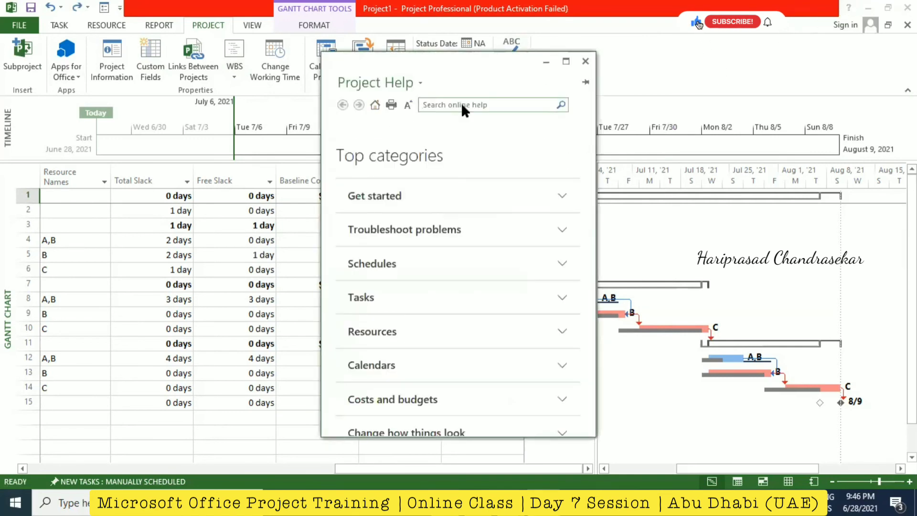
click(460, 102)
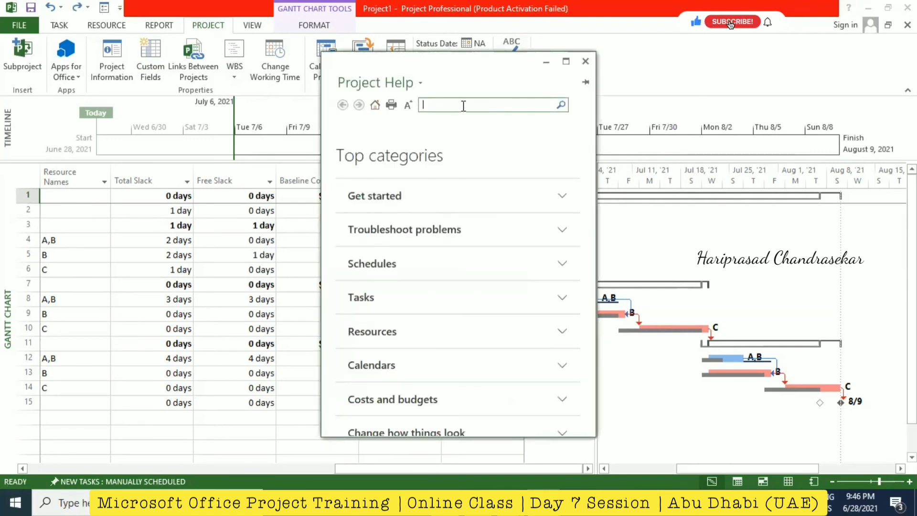
text(interim)
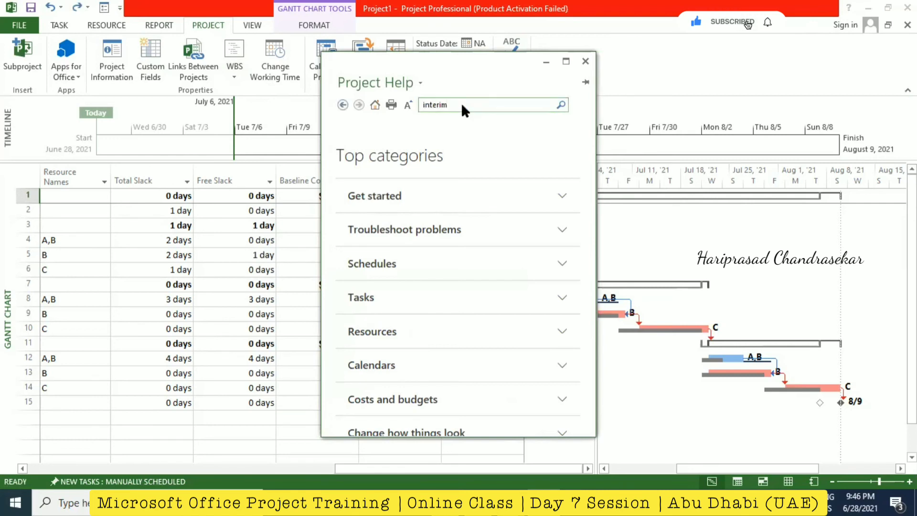
key(Return)
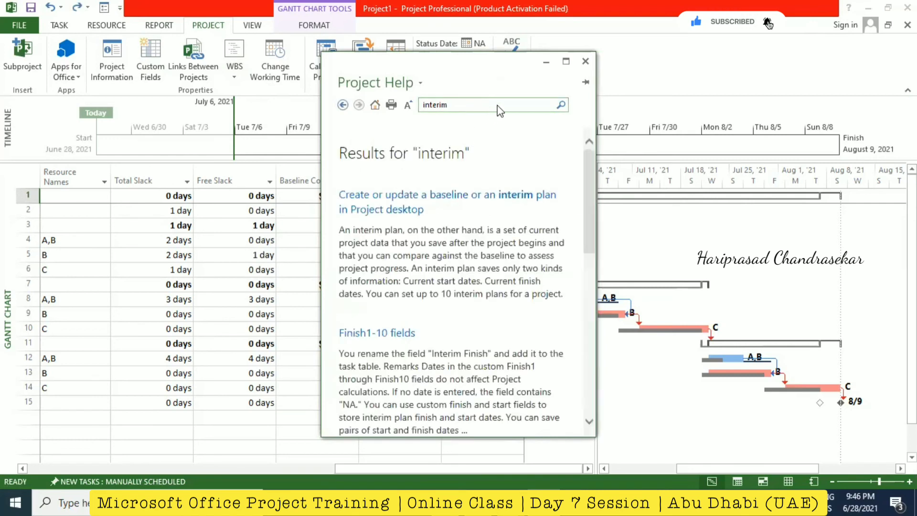
click(567, 61)
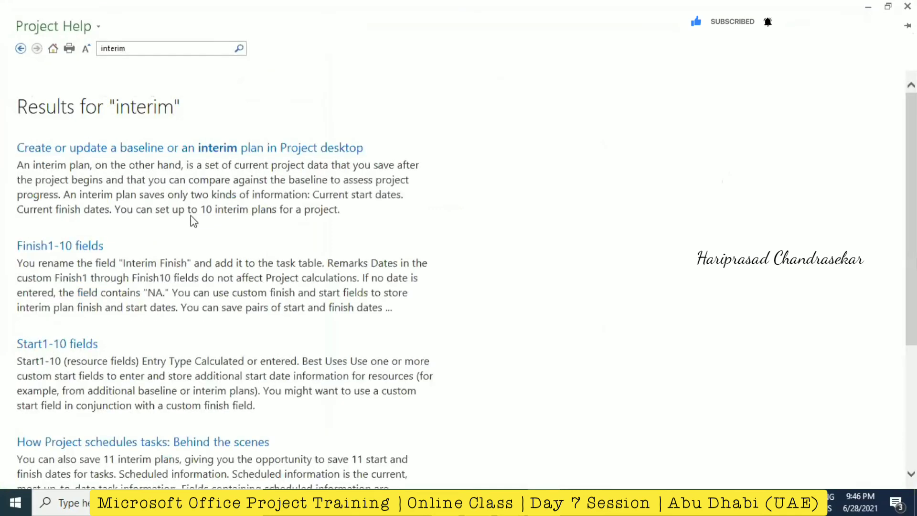
Read the help article on creating or updating a baseline or interim plan, from the introduction through multiple baselines, and close Help.
click(250, 149)
scroll(449, 199, down, 2)
scroll(449, 200, up, 2)
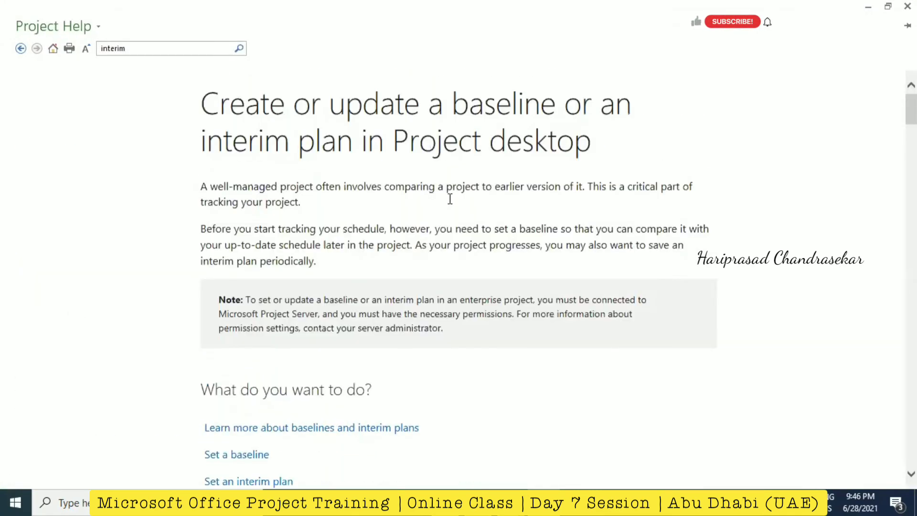
scroll(450, 205, down, 20)
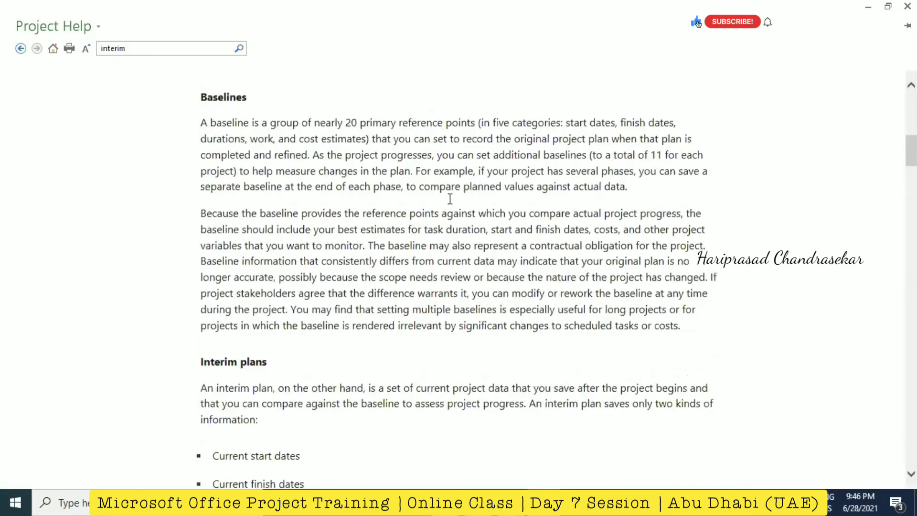
scroll(452, 205, up, 5)
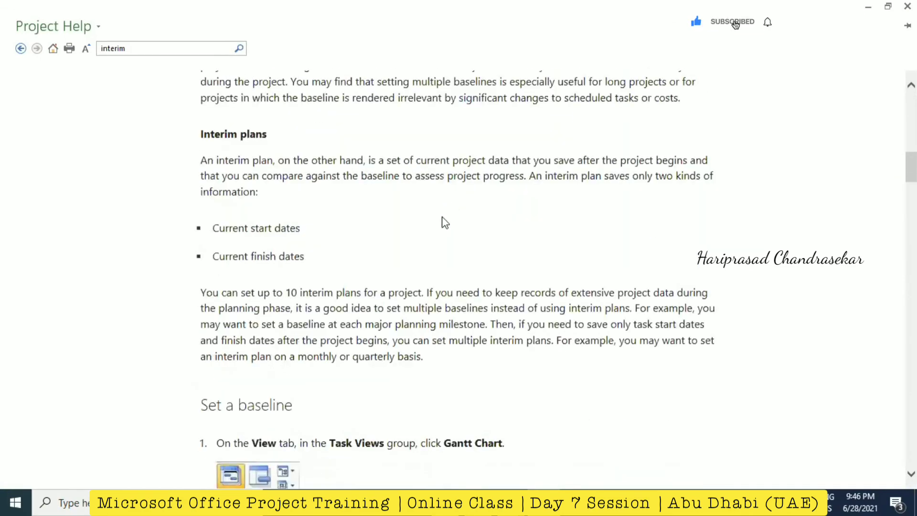
scroll(492, 369, down, 9)
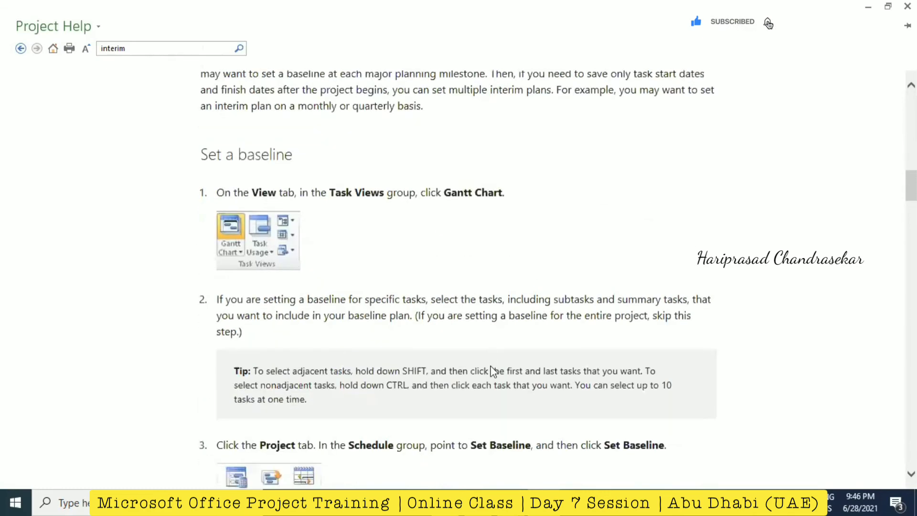
scroll(491, 365, down, 10)
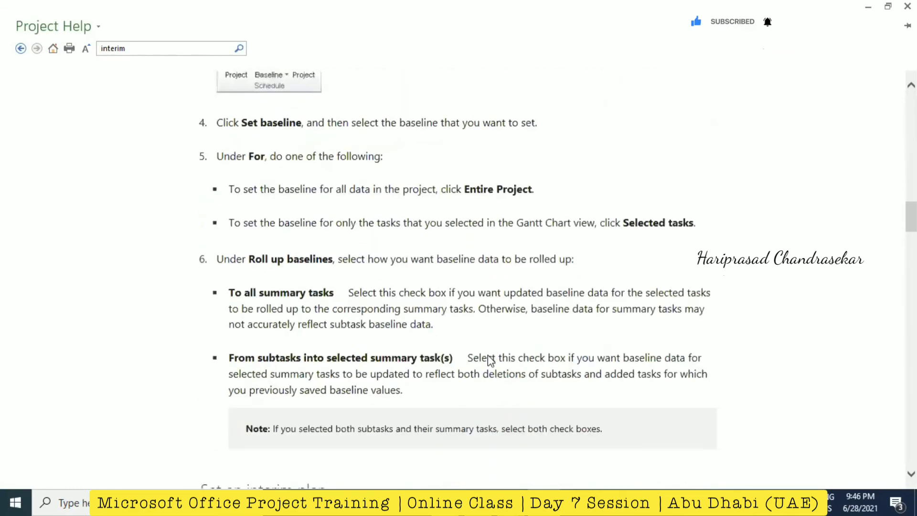
scroll(481, 348, down, 4)
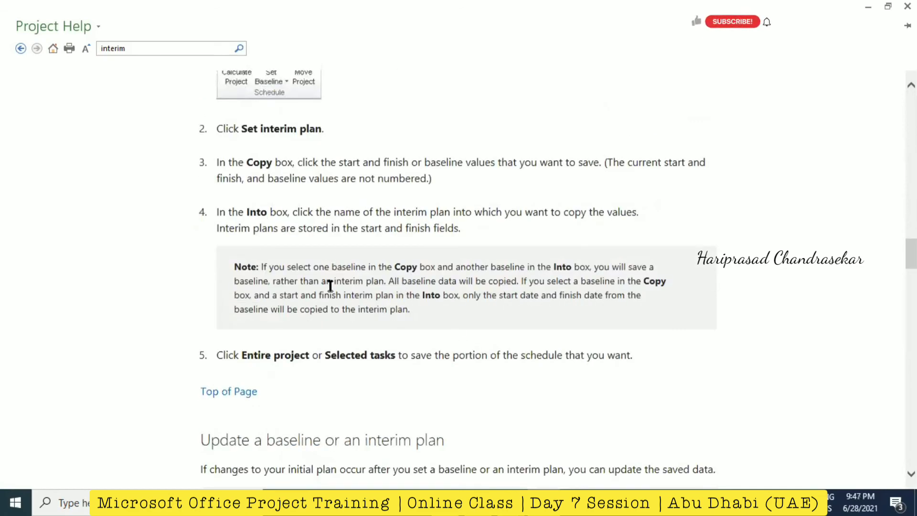
scroll(362, 290, down, 11)
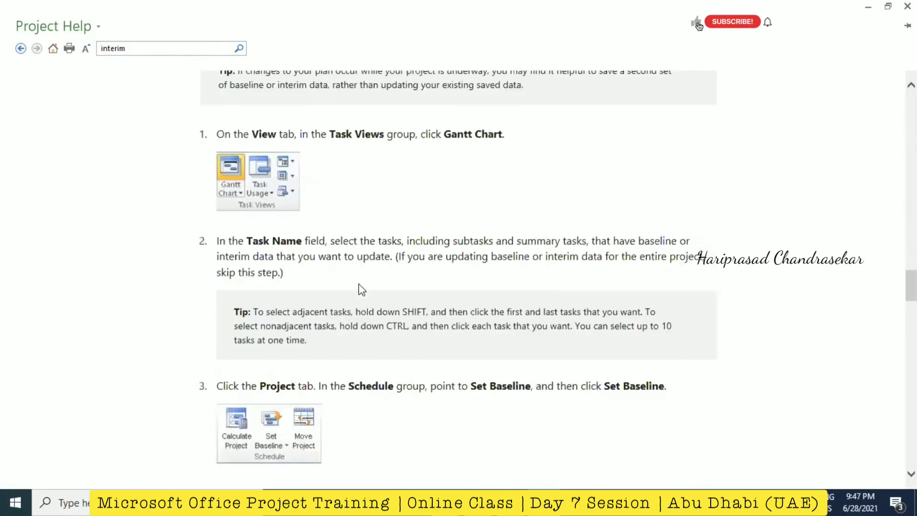
scroll(362, 290, down, 13)
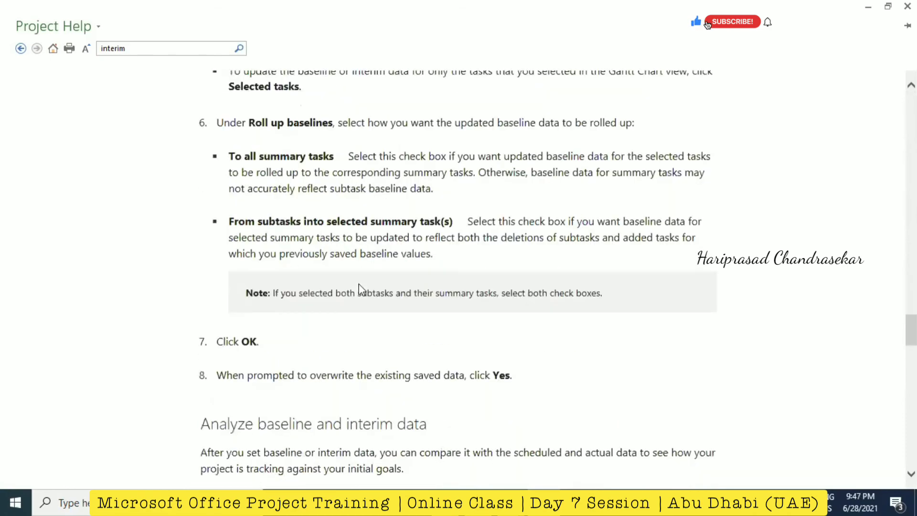
scroll(360, 286, down, 6)
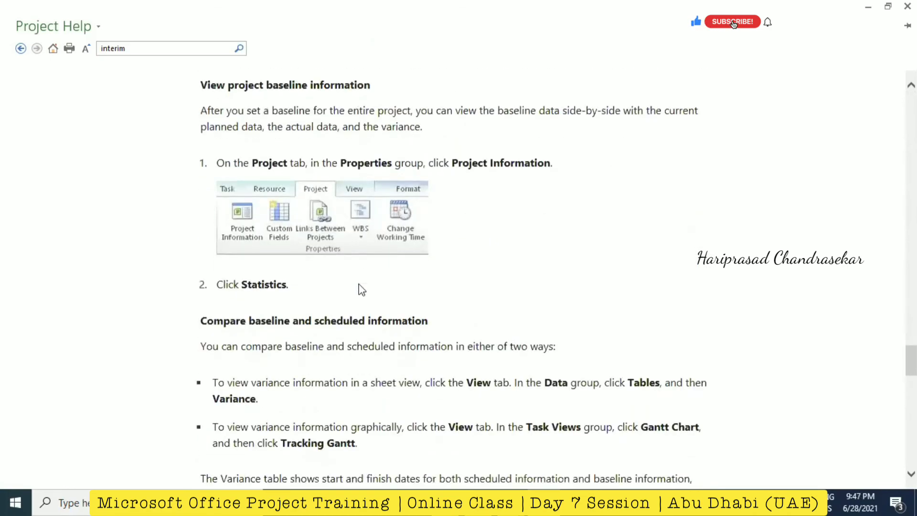
scroll(361, 286, down, 3)
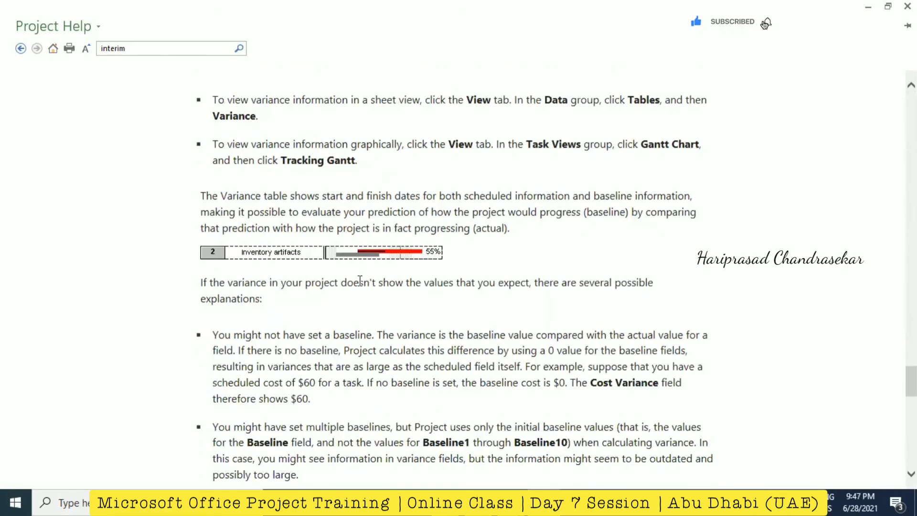
scroll(359, 280, down, 5)
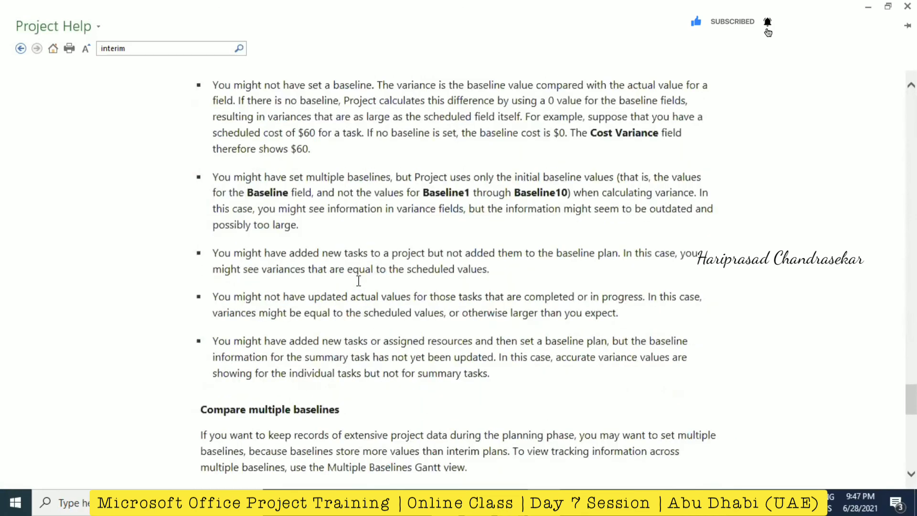
scroll(359, 281, down, 15)
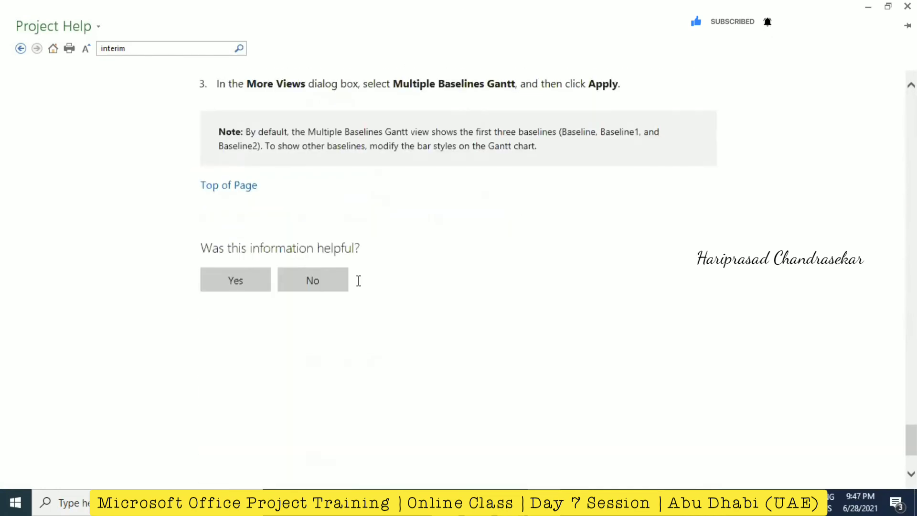
click(908, 6)
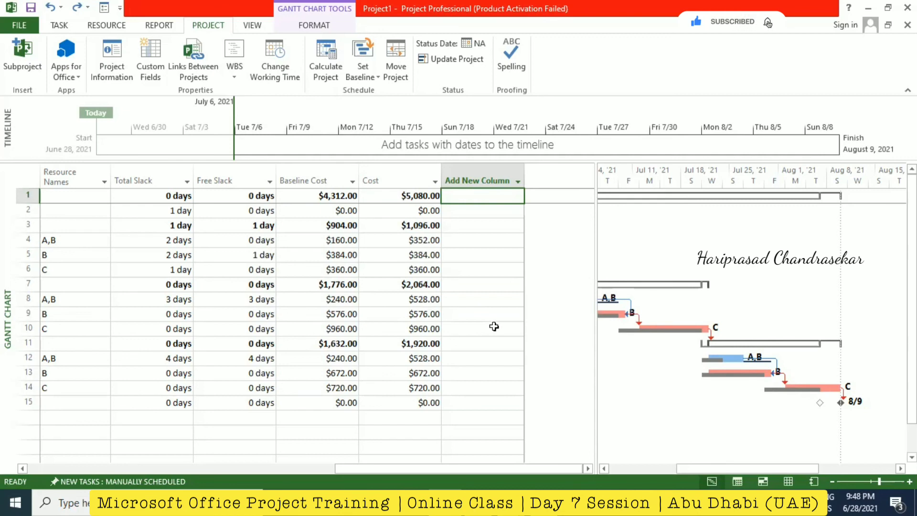
Display the schedule in the Tracking Gantt view and examine its table columns through to Baseline Cost and Cost.
click(66, 28)
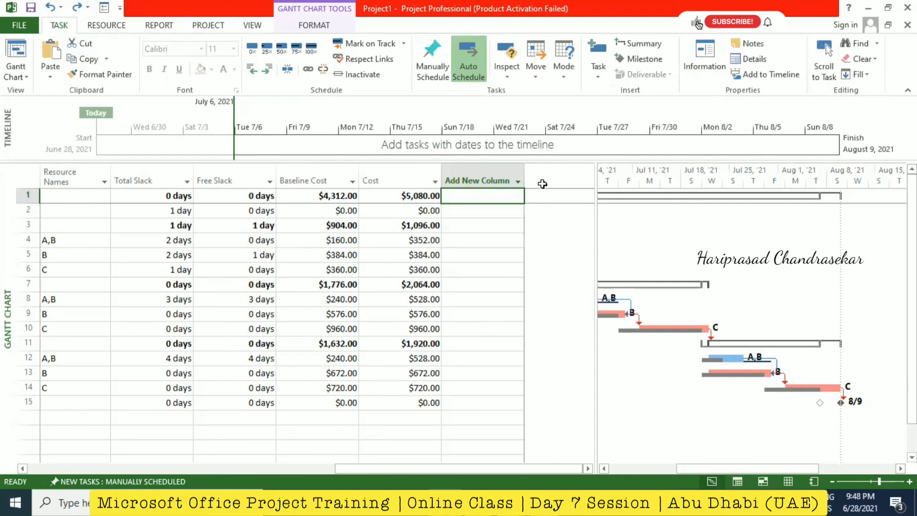
click(21, 79)
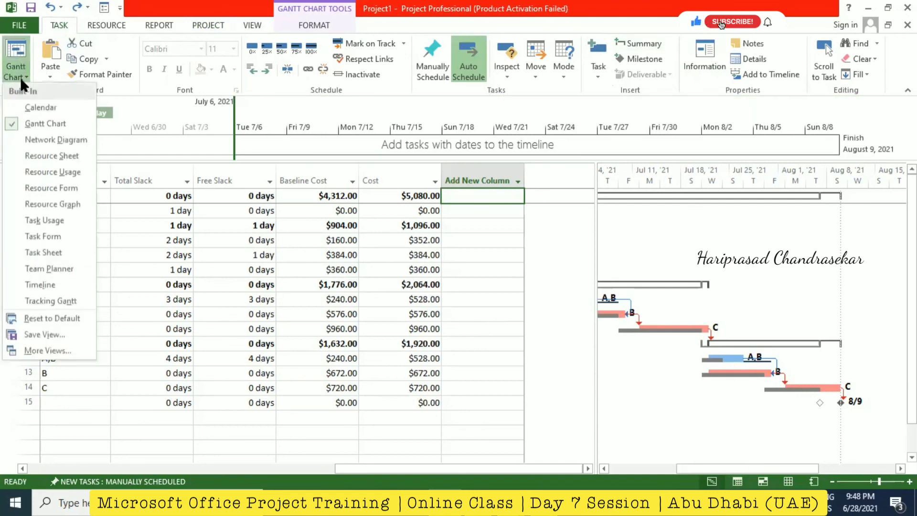
click(62, 301)
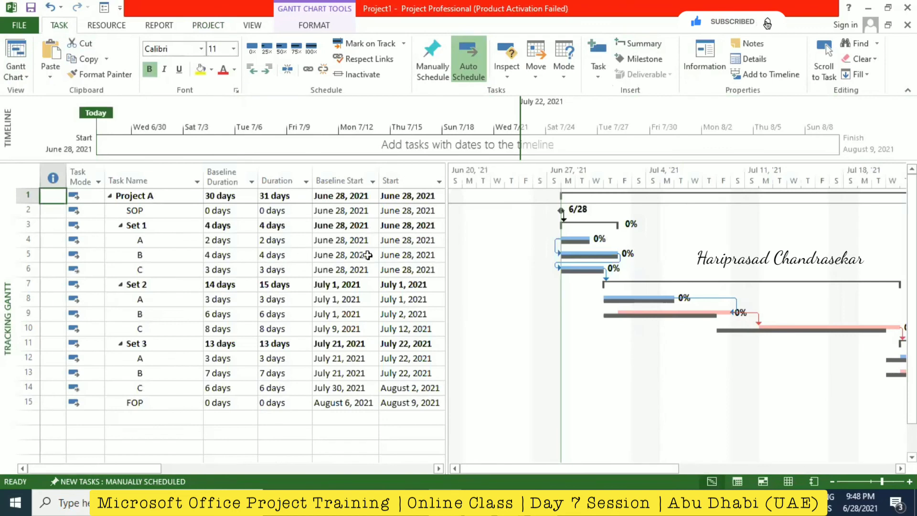
click(21, 78)
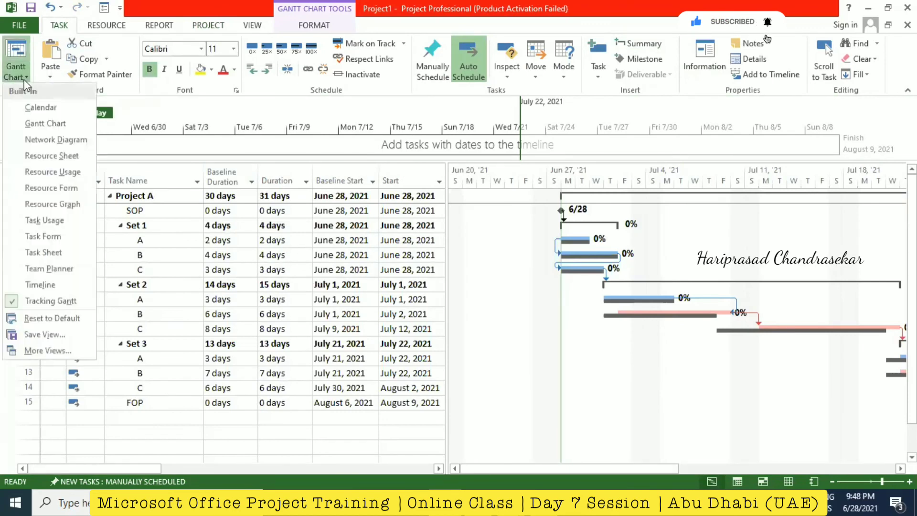
click(661, 409)
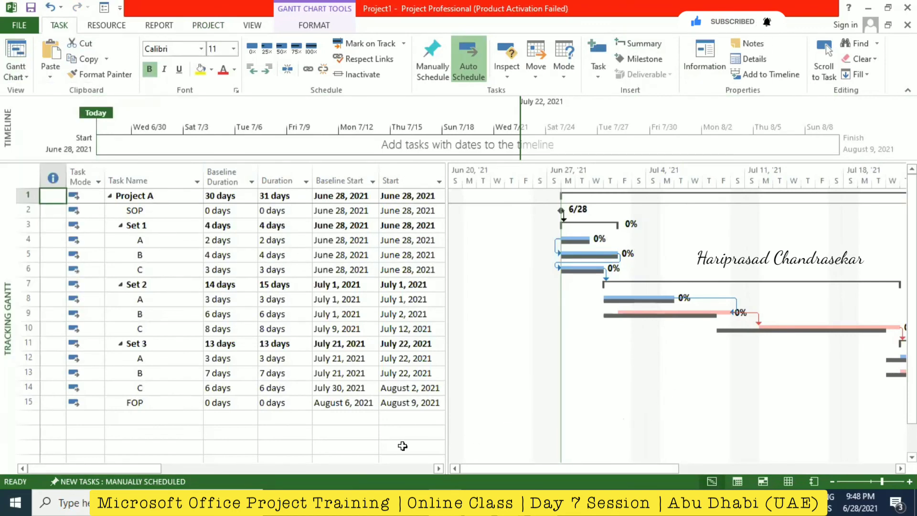
drag(129, 468, 471, 451)
mouse_move(552, 467)
mouse_down()
mouse_move(748, 440)
mouse_move(440, 444)
mouse_up()
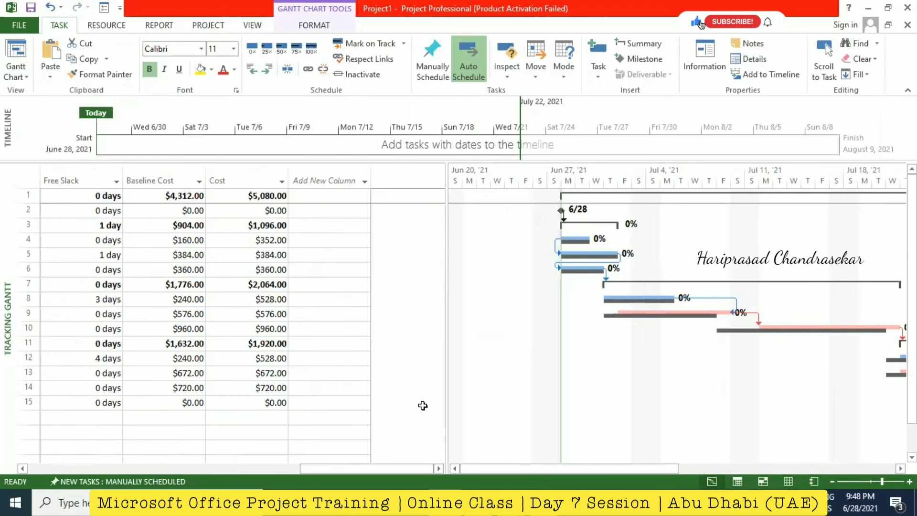
Alternate between the Gantt Chart and Tracking Gantt views to compare their bars, finishing in the Gantt Chart view.
right_click(4, 265)
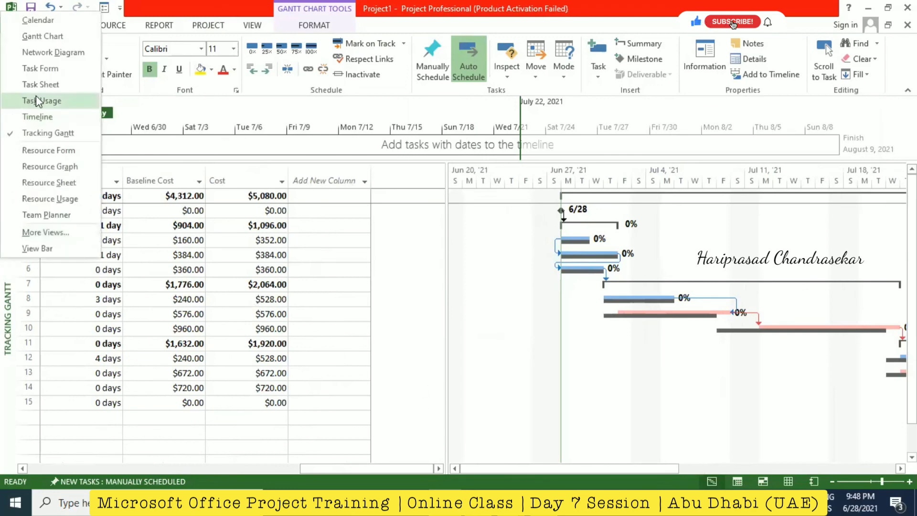
click(53, 36)
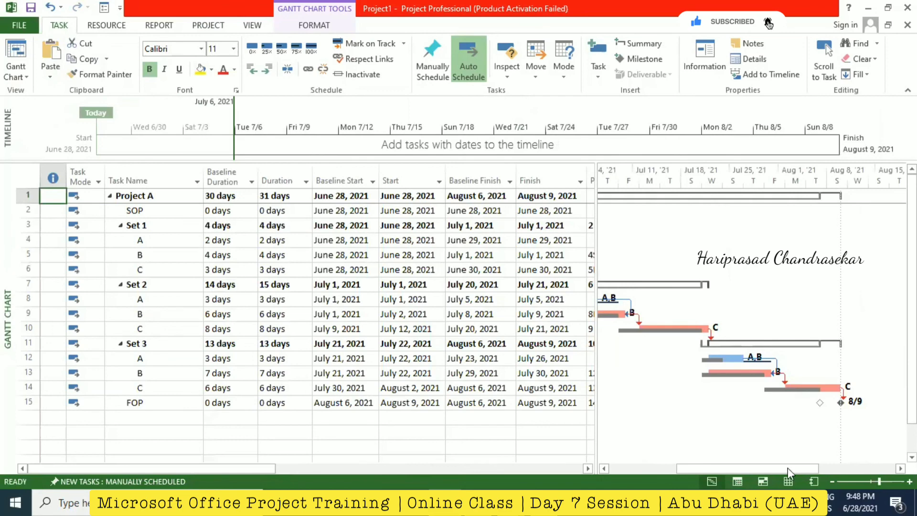
click(629, 468)
right_click(4, 257)
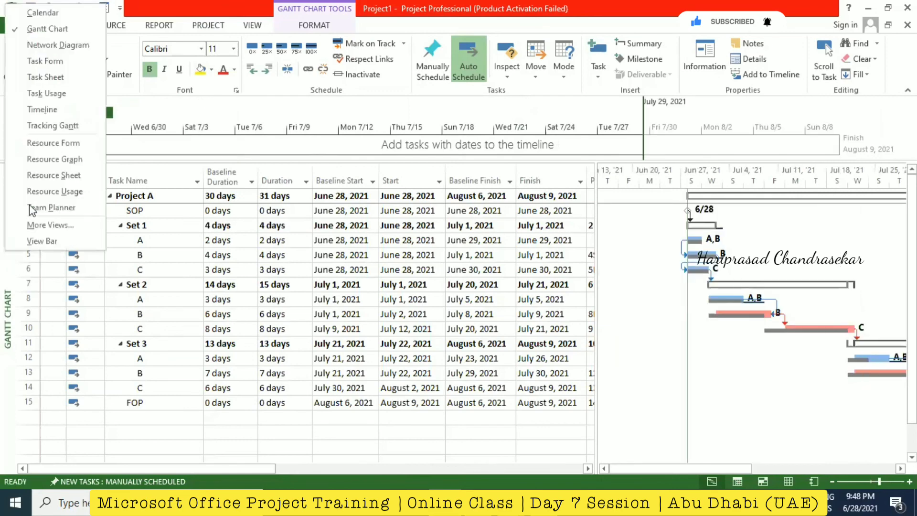
click(61, 125)
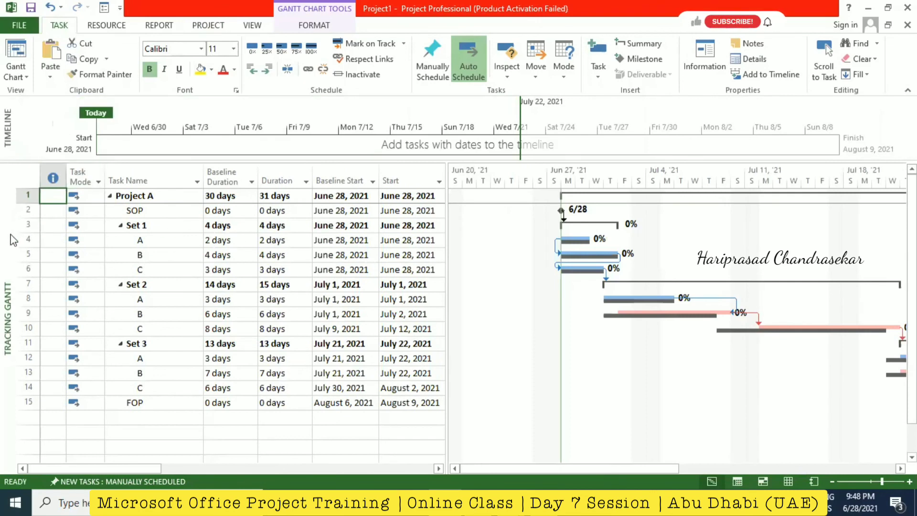
right_click(10, 239)
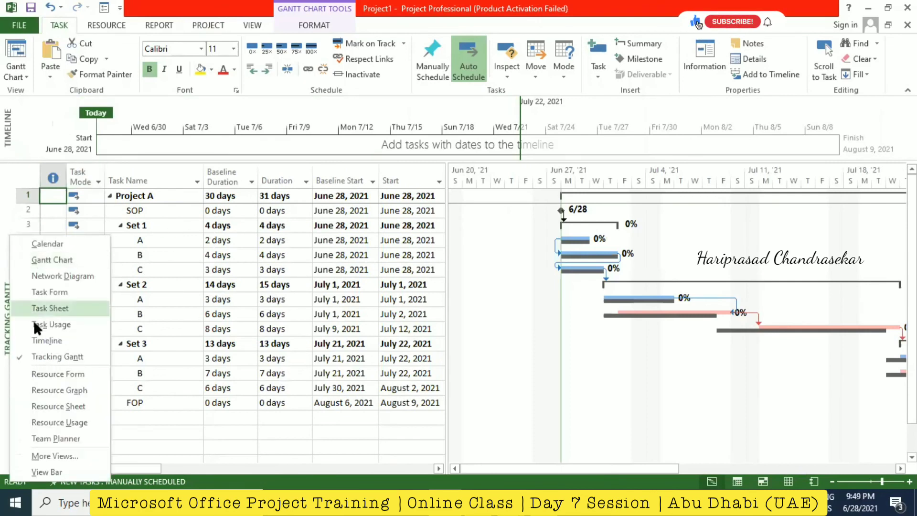
click(56, 258)
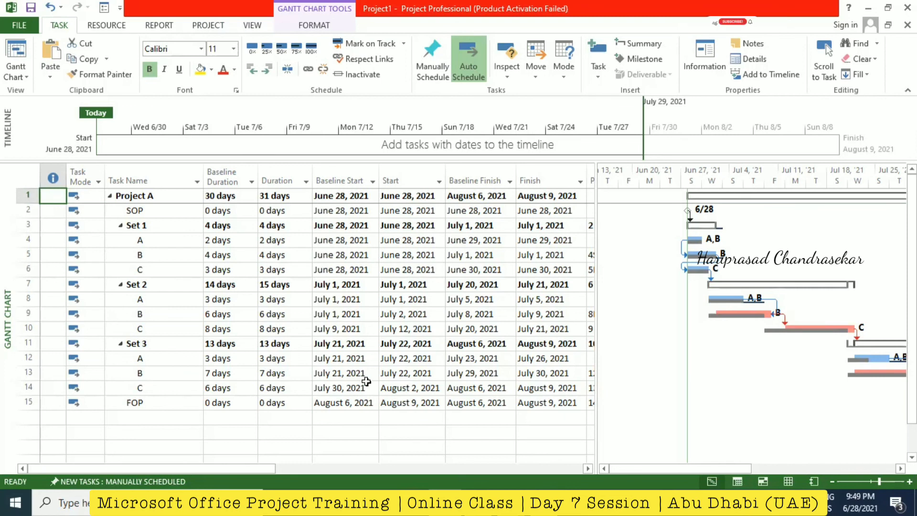
Show slippage on the Gantt Chart bars relative to the baseline last saved on June 28, 2021.
drag(689, 470, 776, 471)
right_click(773, 271)
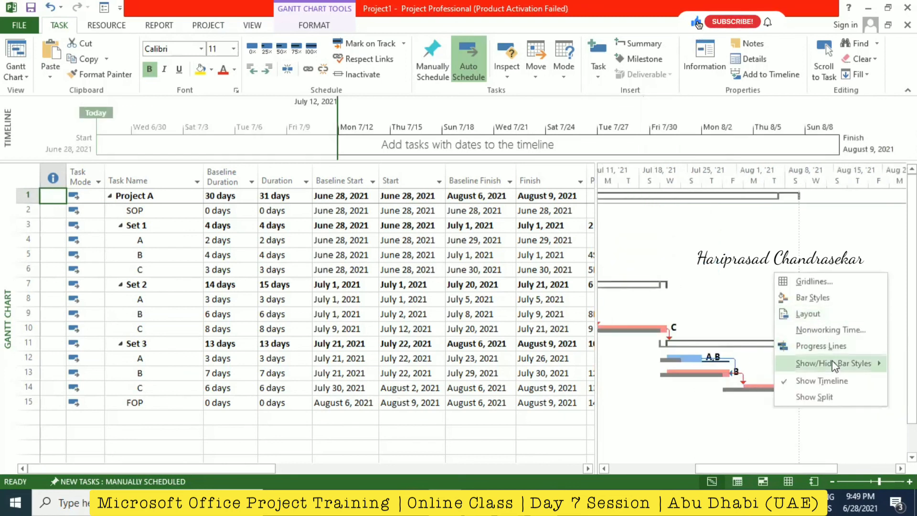
mouse_move(833, 363)
mouse_move(758, 429)
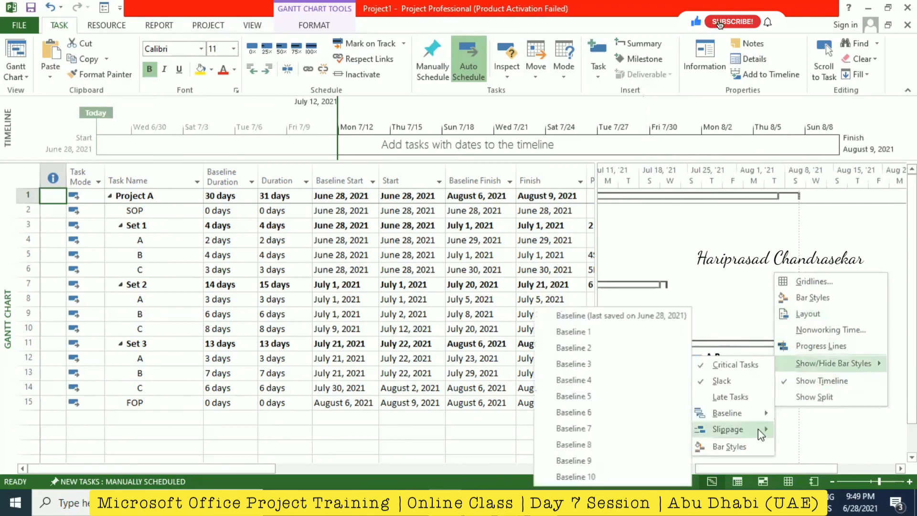
click(611, 317)
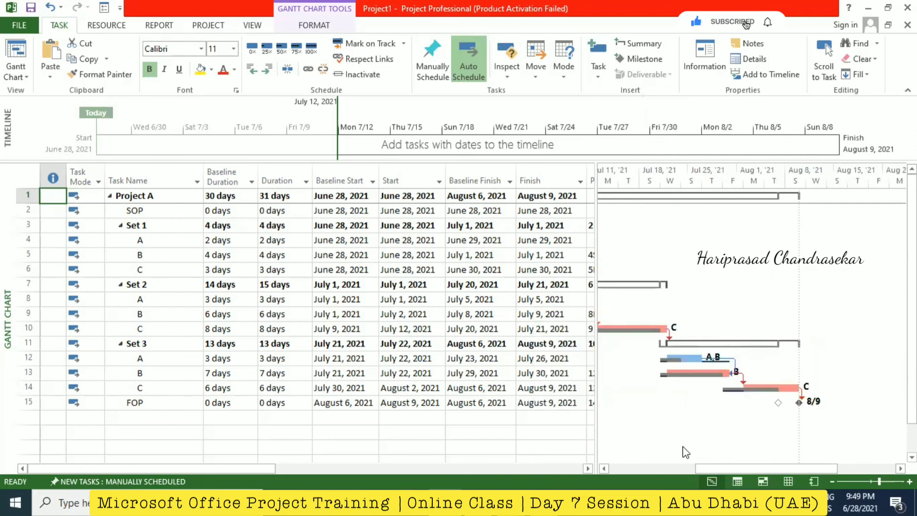
drag(709, 458, 601, 453)
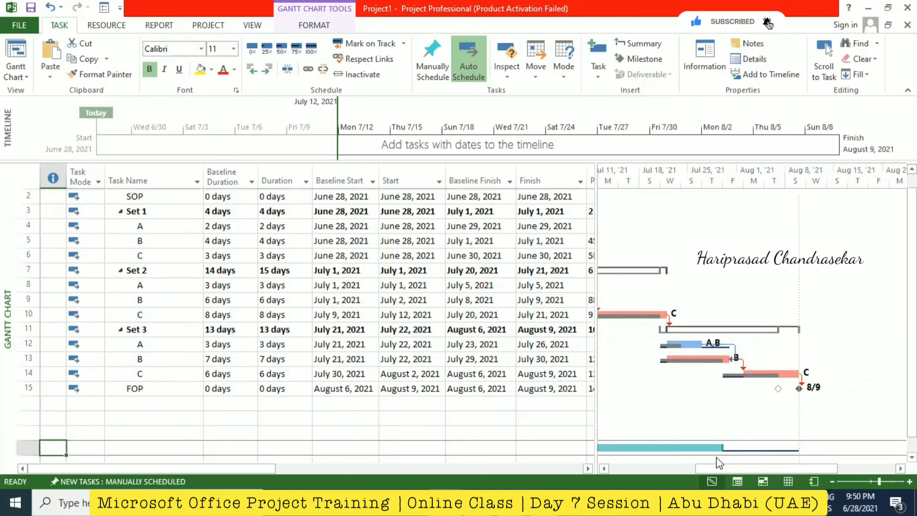
scroll(676, 382, down, 1)
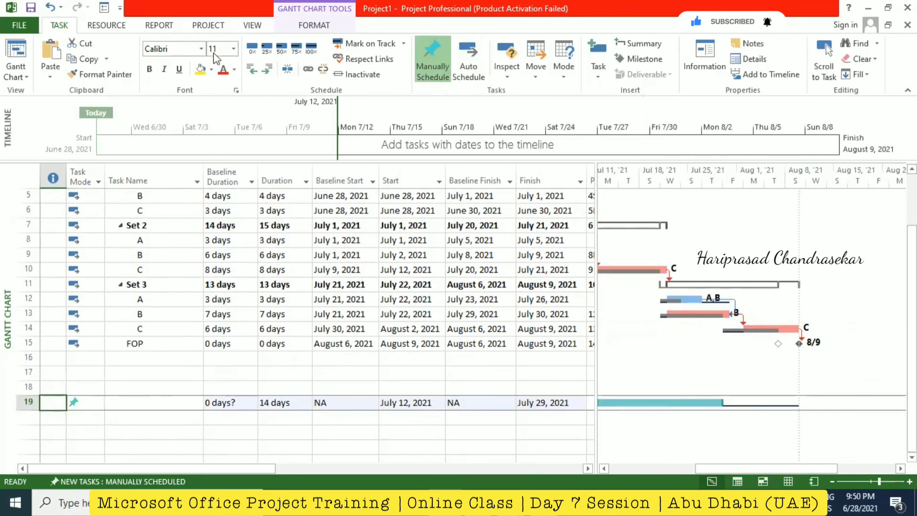
click(50, 7)
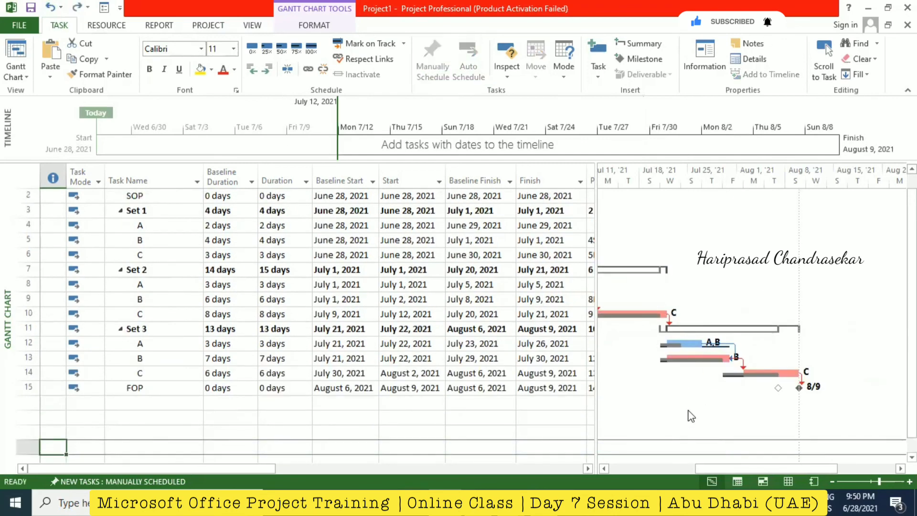
drag(726, 465, 665, 467)
scroll(720, 330, up, 1)
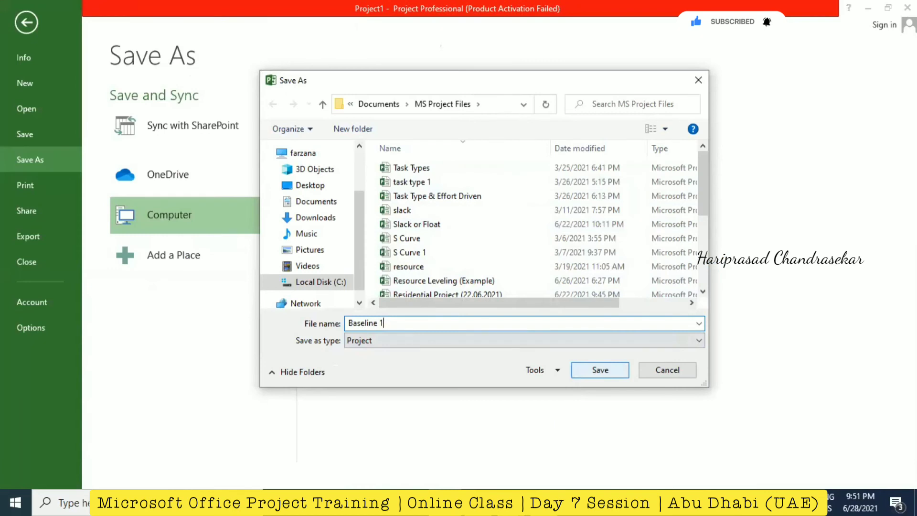
Try to save the project in the MS Project Files folder as "Baseline (28/06/2021)".
key(BackSpace)
text((28/06/20)
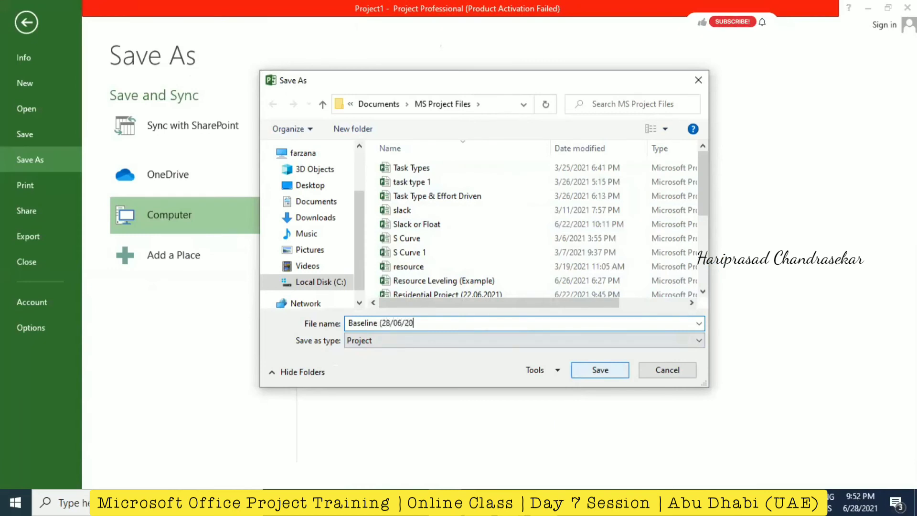
text(21))
click(597, 372)
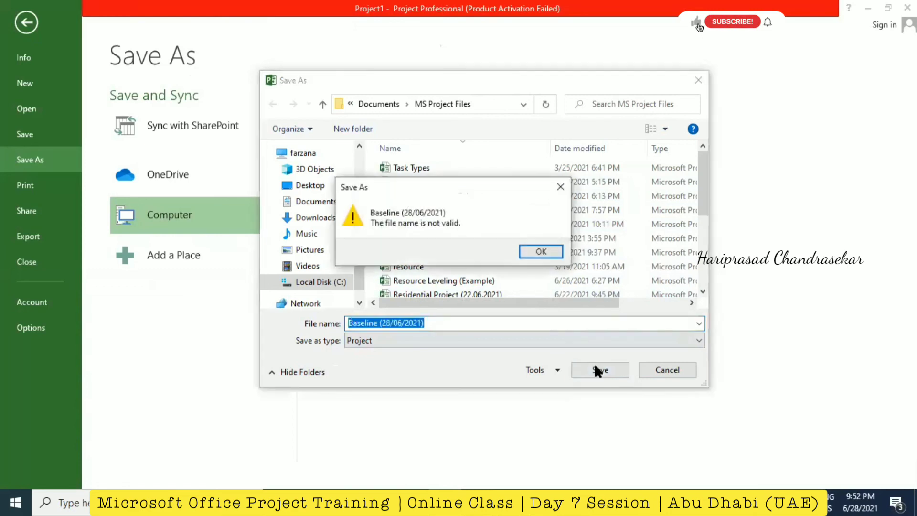
click(540, 251)
Replace the slashes in the file name's date with periods, save the project under that name and close it.
click(452, 323)
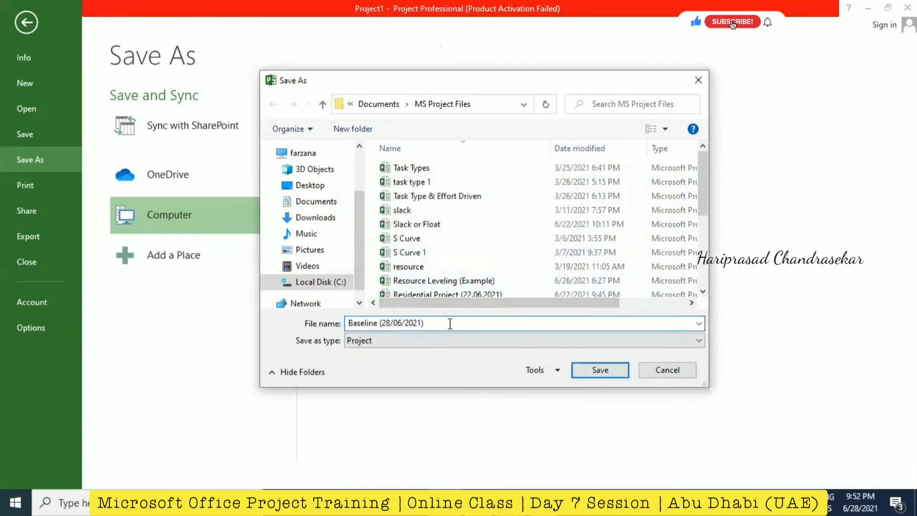
key(BackSpace)
text(0)
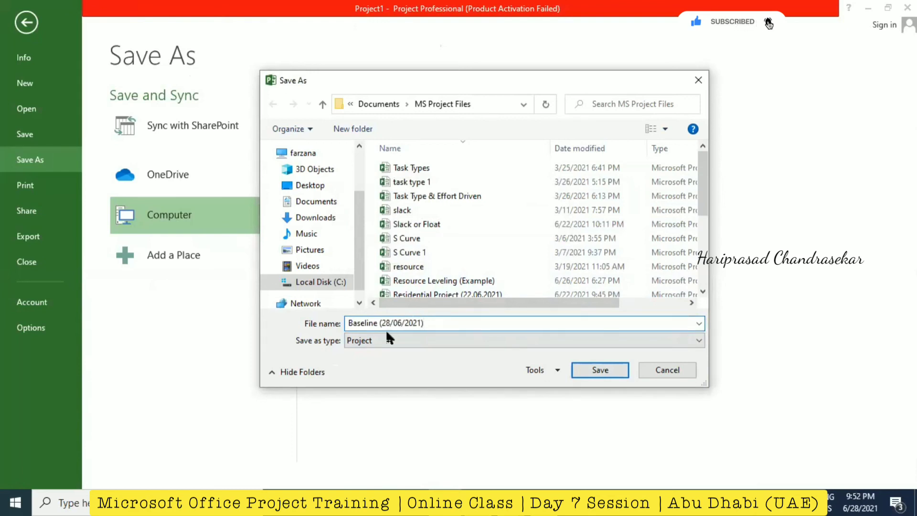
drag(392, 323, 401, 323)
text(.)
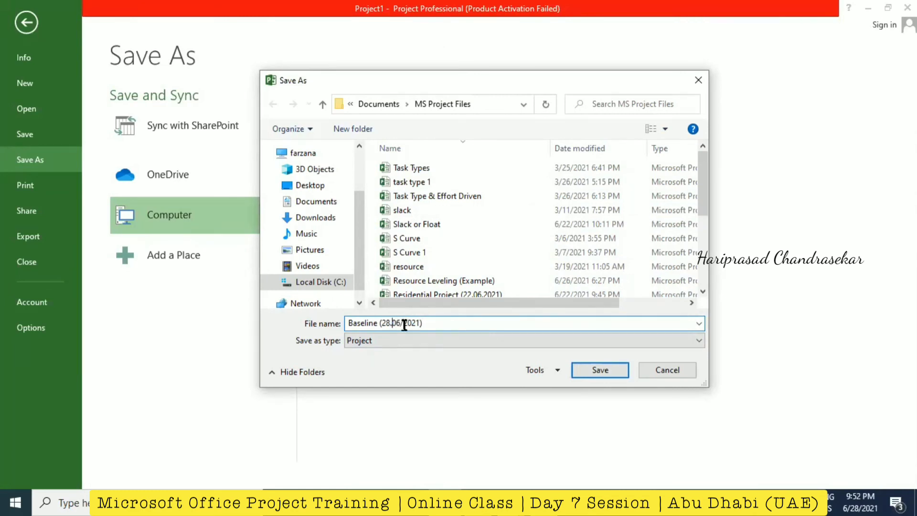
click(405, 324)
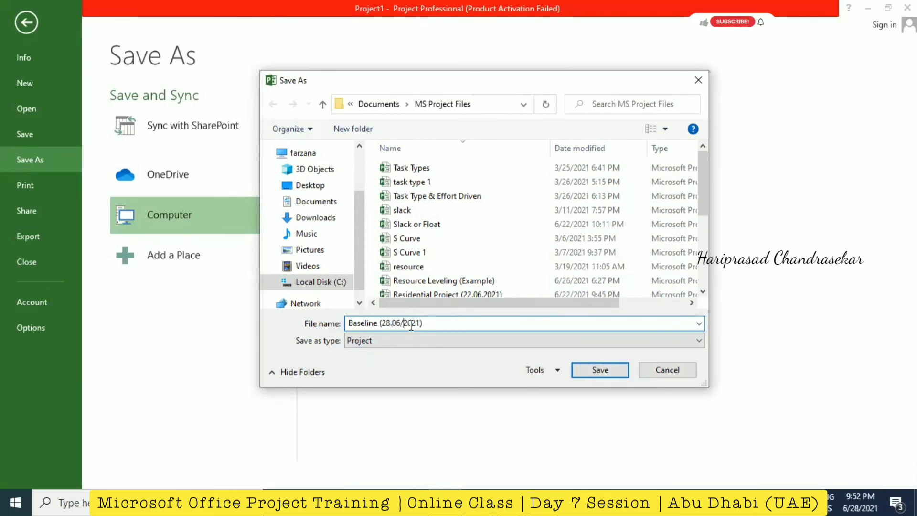
click(602, 371)
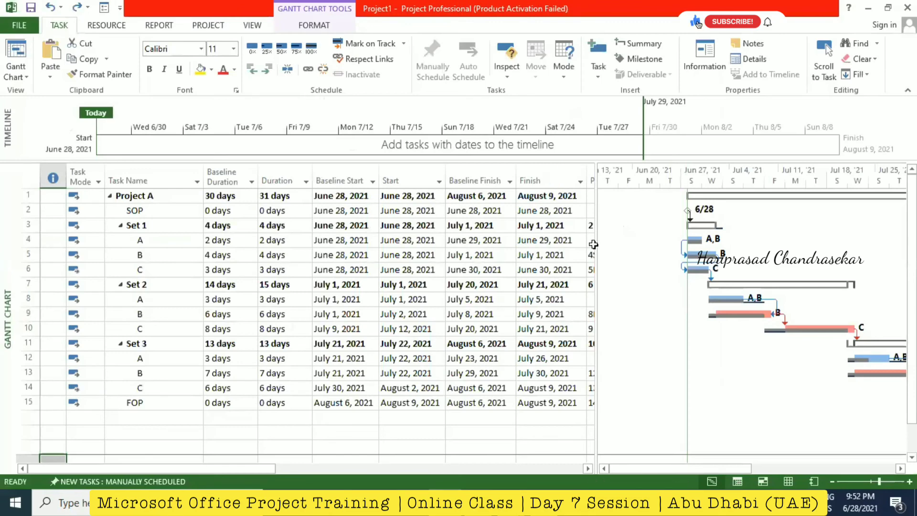
click(907, 8)
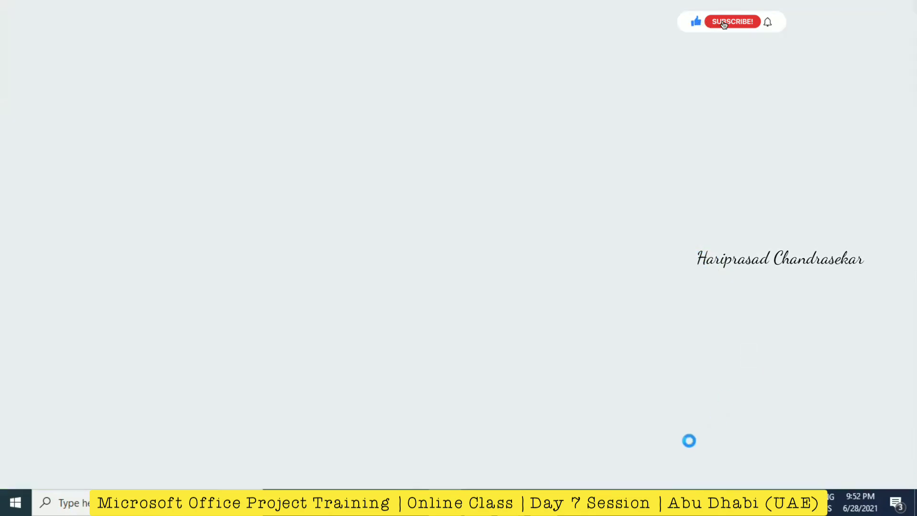